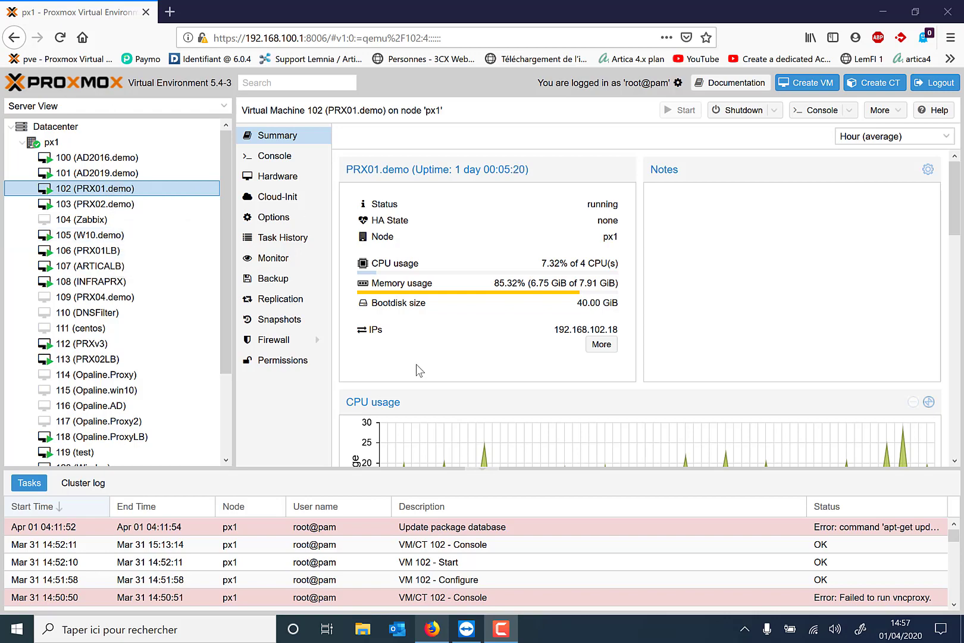
Unlock the remote Windows 10 session in TeamViewer and sign in with the account password
{"action": "left_click", "coordinate": [476, 625]}
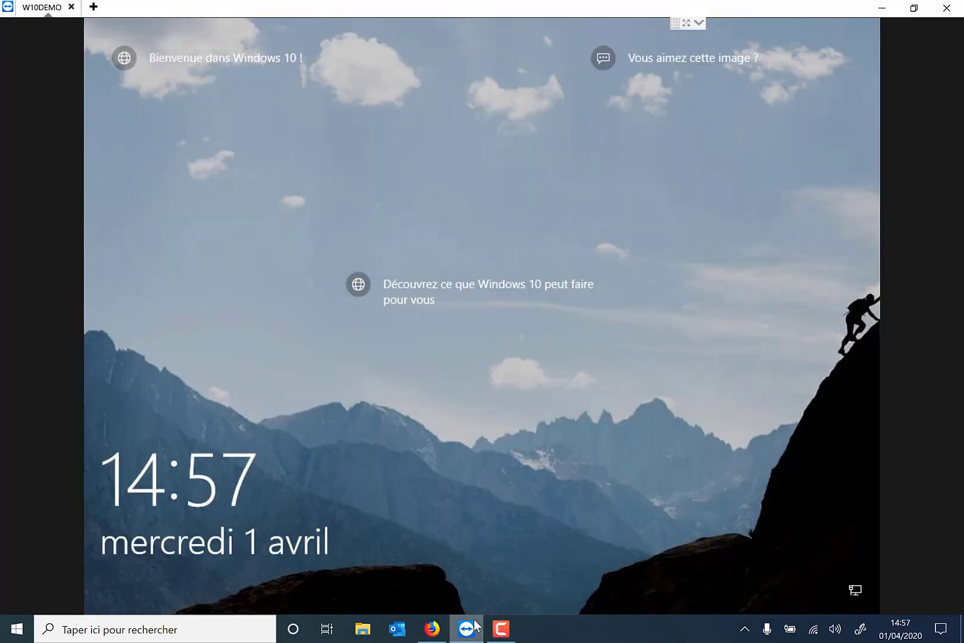
{"action": "left_click", "coordinate": [474, 434]}
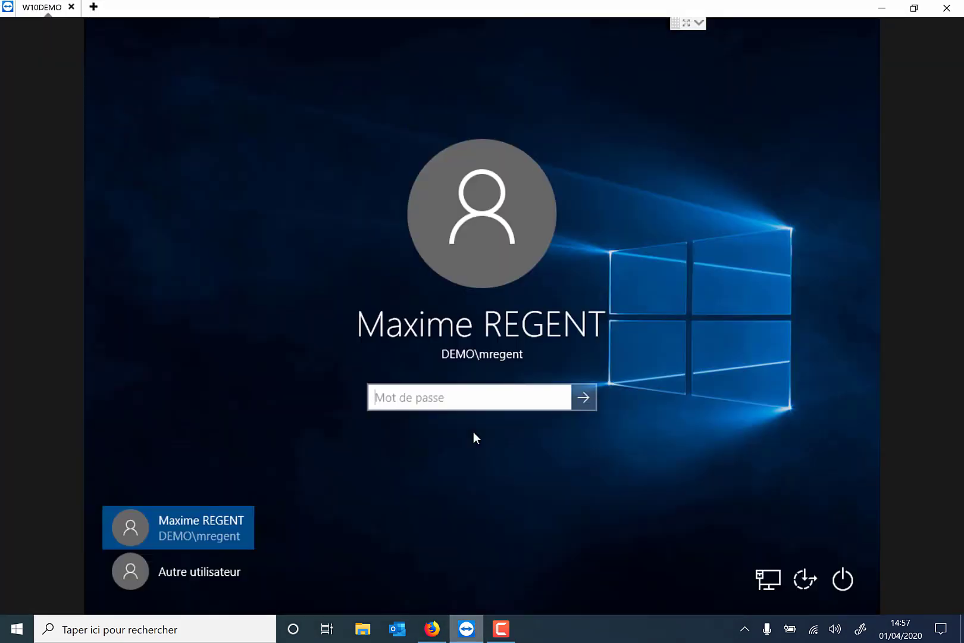
{"action": "type", "text": "*********"}
{"action": "key", "text": "Return"}
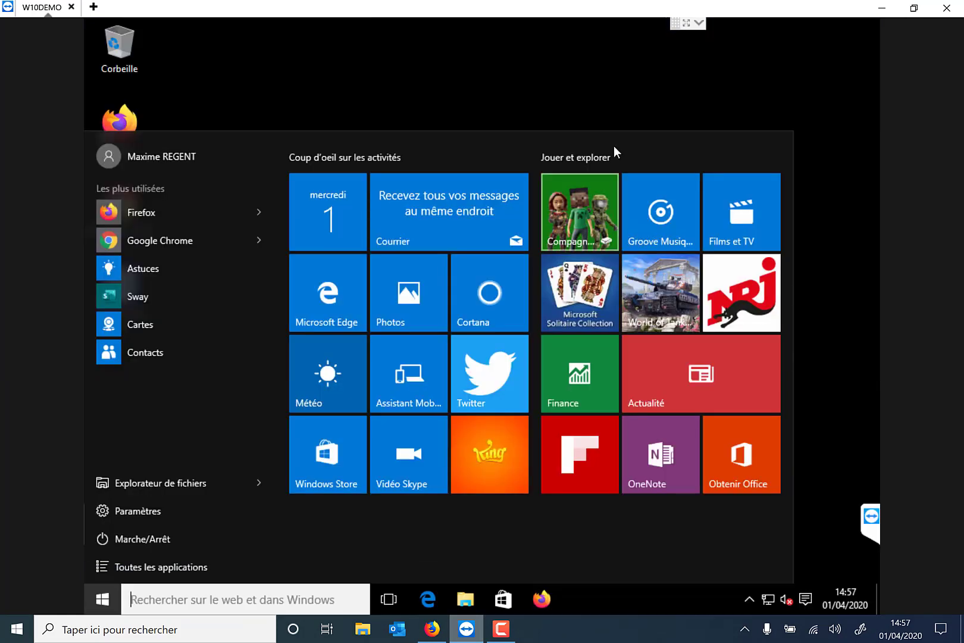
{"action": "left_click", "coordinate": [599, 111]}
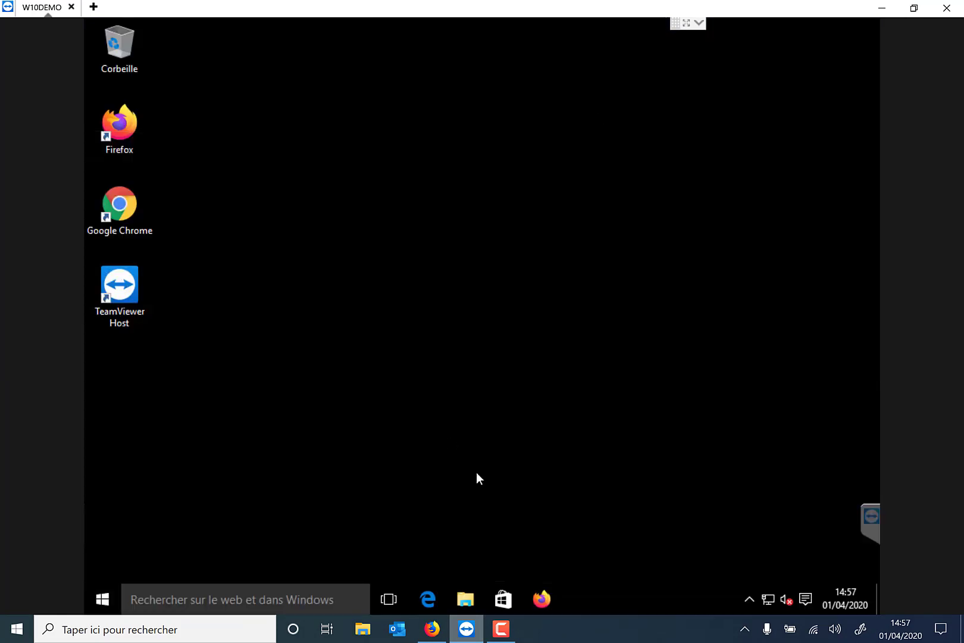
In remote Firefox, try loading facebook.com and then twitter.com; both fail to connect
{"action": "left_click", "coordinate": [548, 595]}
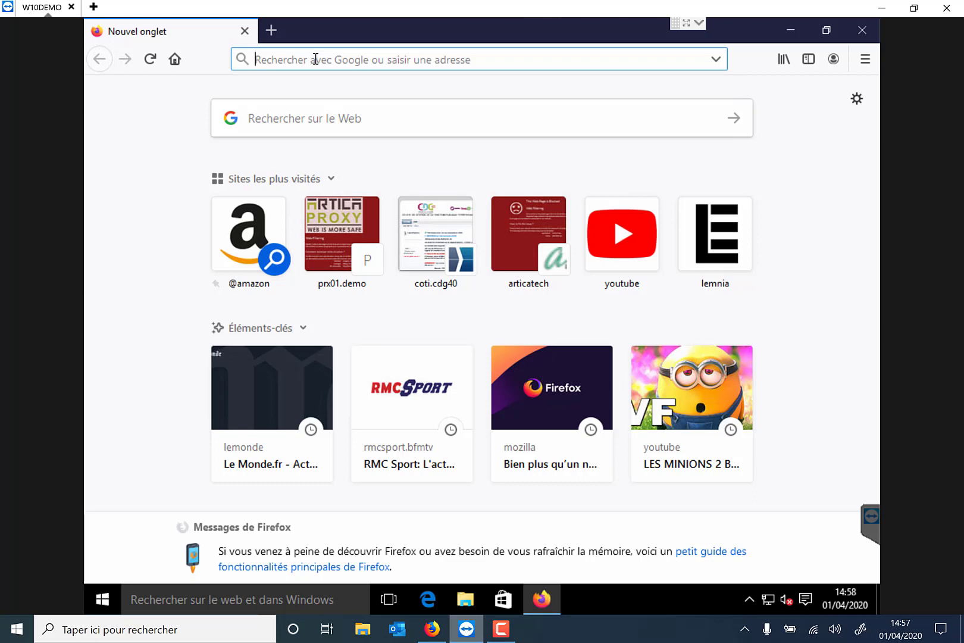
{"action": "type", "text": "facebook"}
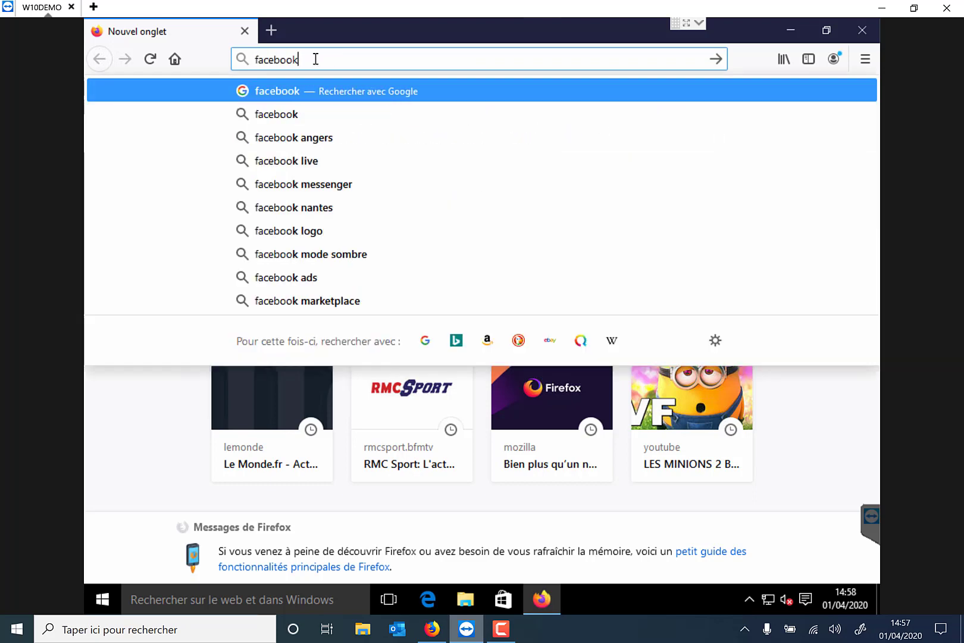
{"action": "type", "text": ".com"}
{"action": "key", "text": "Return"}
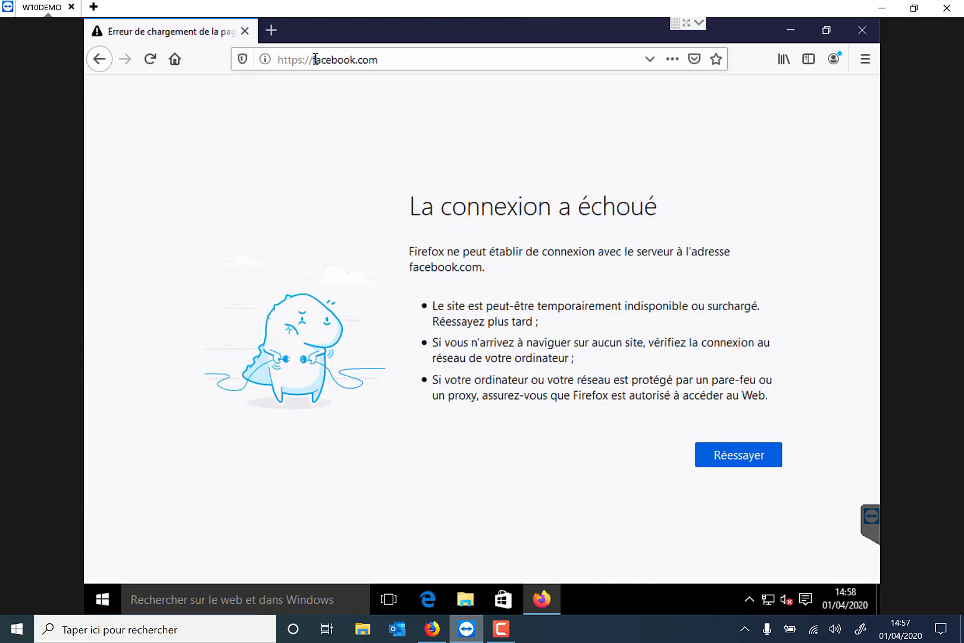
{"action": "left_click", "coordinate": [356, 57]}
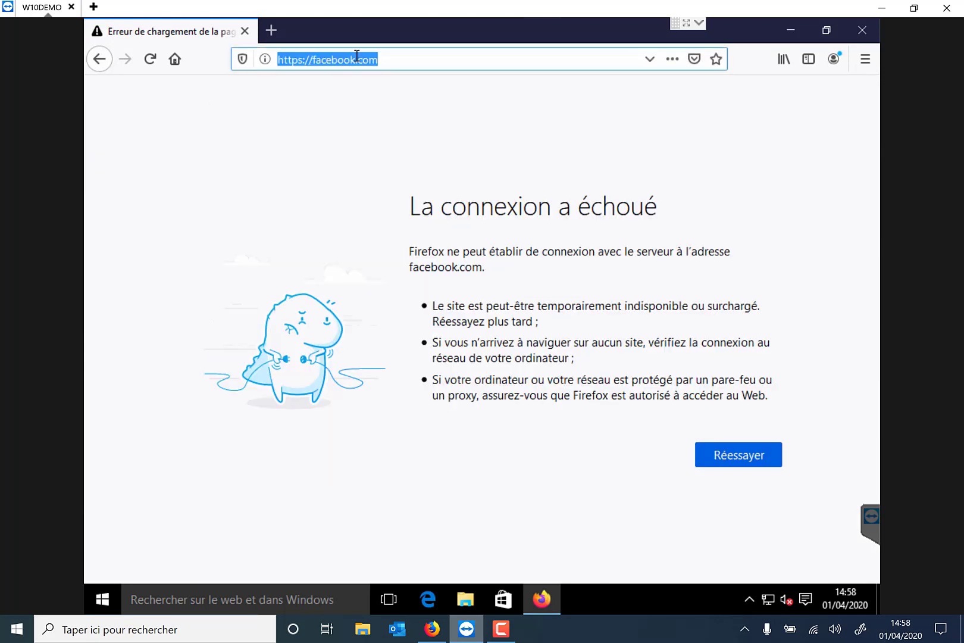
{"action": "type", "text": "twitter"}
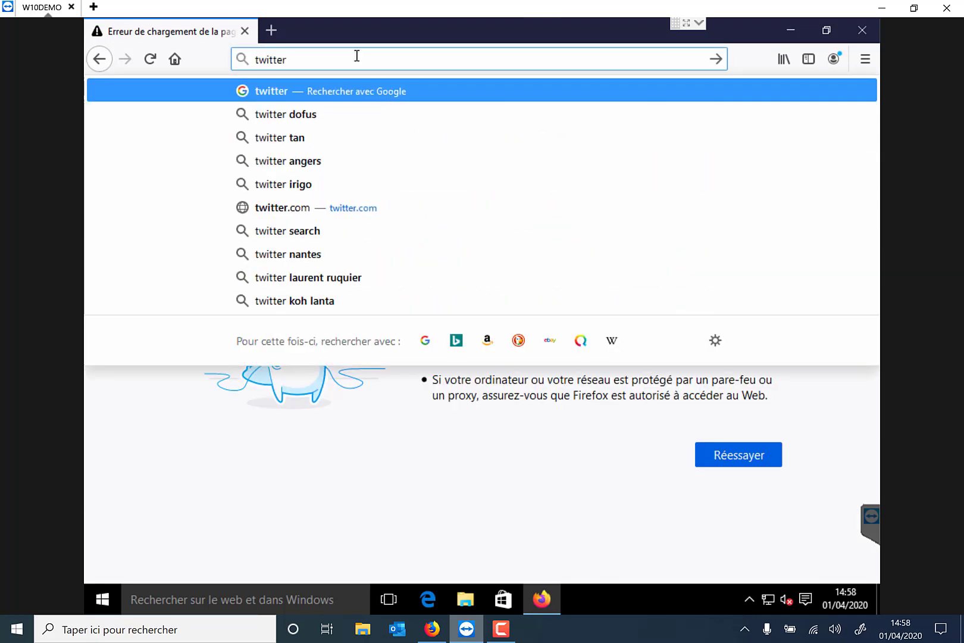
{"action": "type", "text": ".com"}
{"action": "key", "text": "Return"}
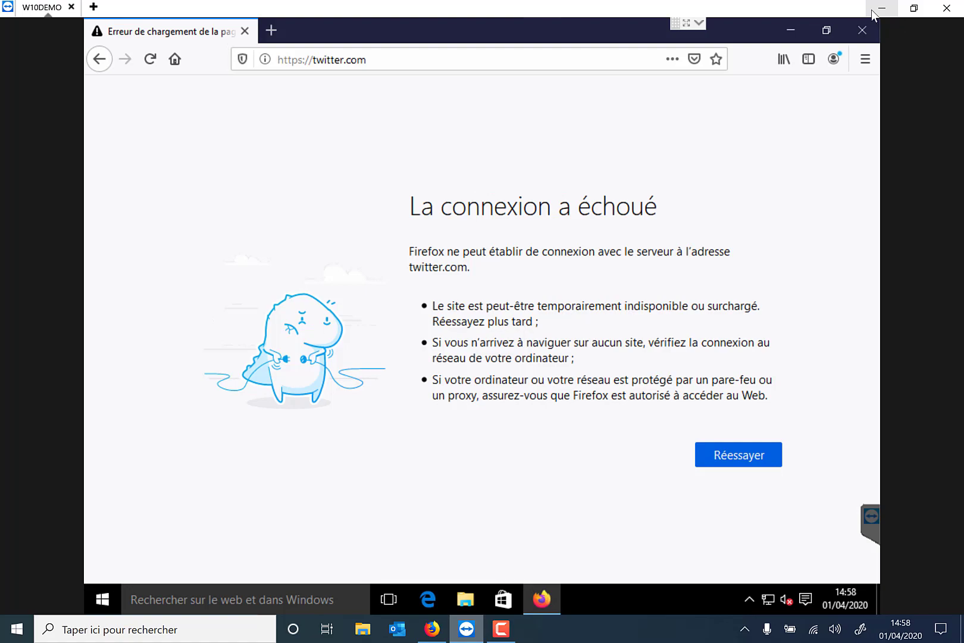
{"action": "left_click", "coordinate": [882, 9]}
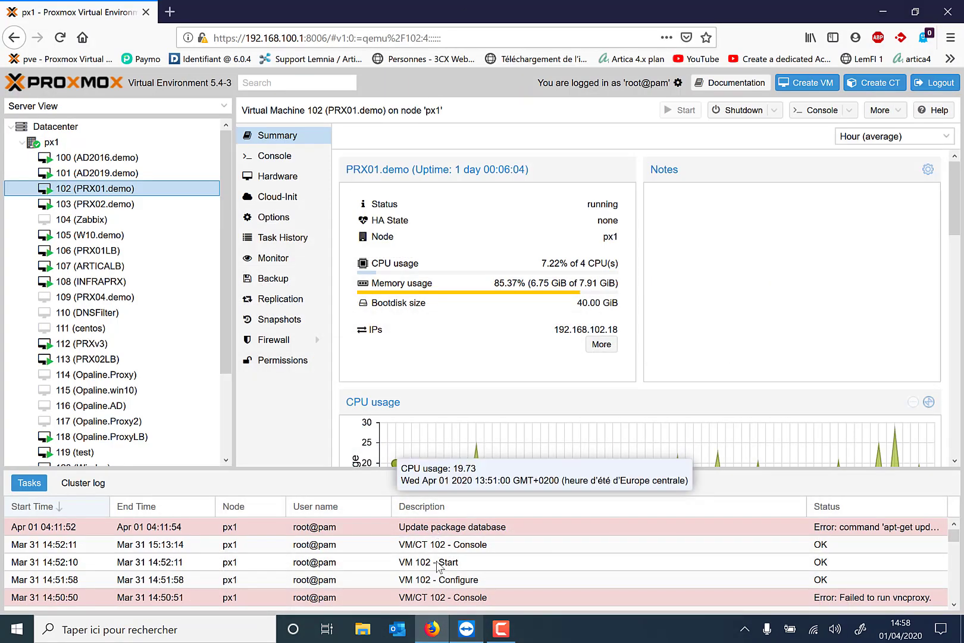
{"action": "left_click", "coordinate": [171, 12]}
{"action": "type", "text": "http"}
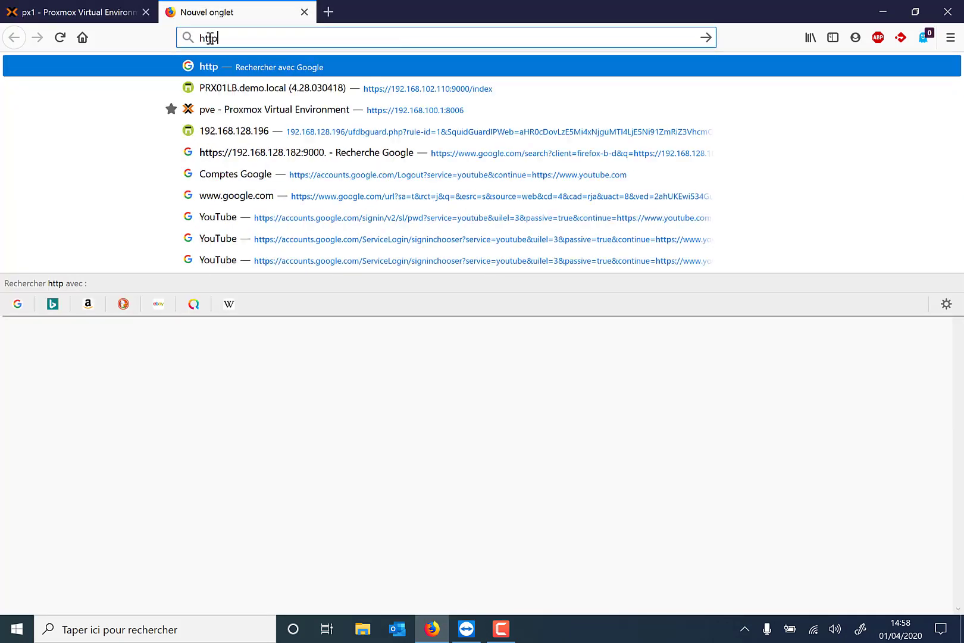
{"action": "type", "text": "s://192"}
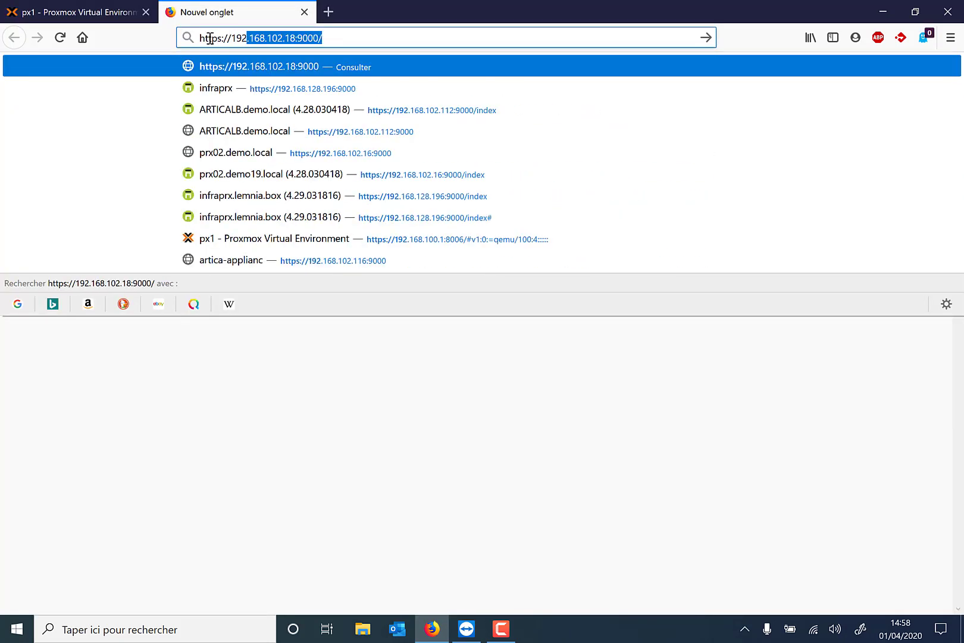
{"action": "key", "text": "Return"}
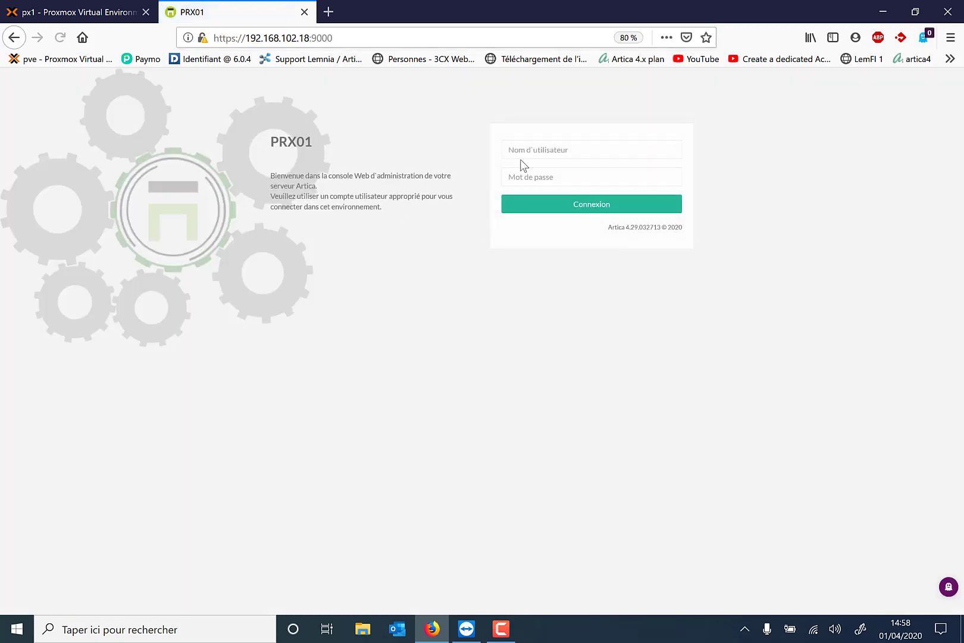
Sign in to the PRX01 console with the administrator username and password
{"action": "left_click", "coordinate": [521, 154]}
{"action": "type", "text": "Manager"}
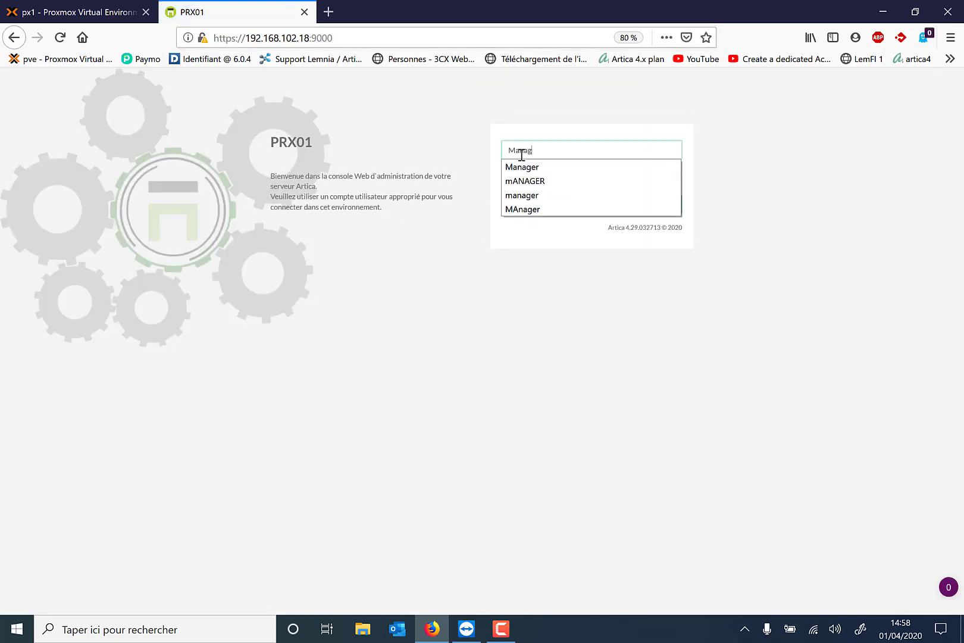
{"action": "key", "text": "Tab"}
{"action": "type", "text": "*******"}
{"action": "key", "text": "Return"}
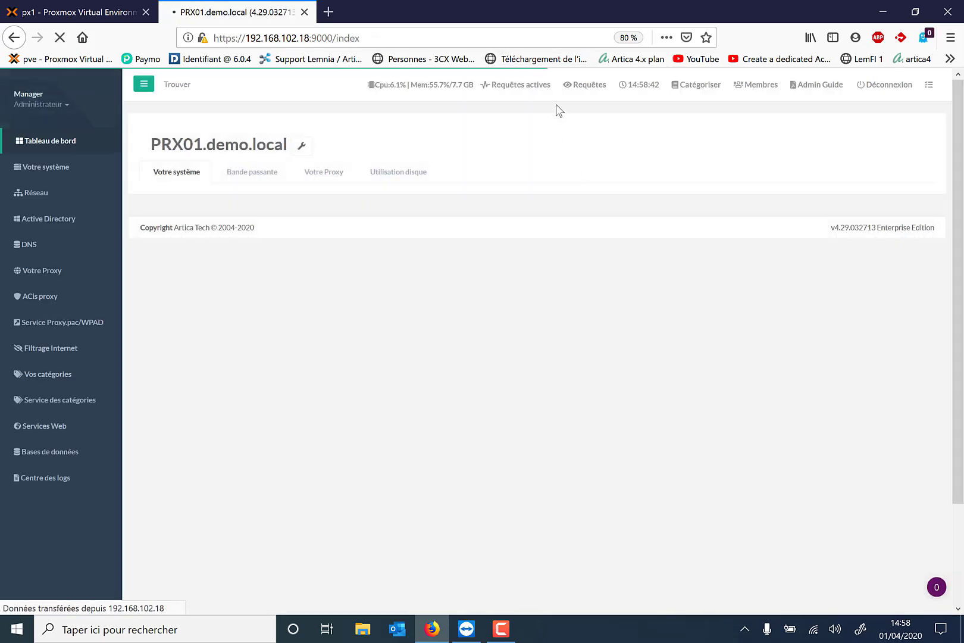
Show the Filtrage Internet events with the blocked twitter.com and facebook.com requests, and expand Votre Proxy
{"action": "left_click", "coordinate": [576, 88]}
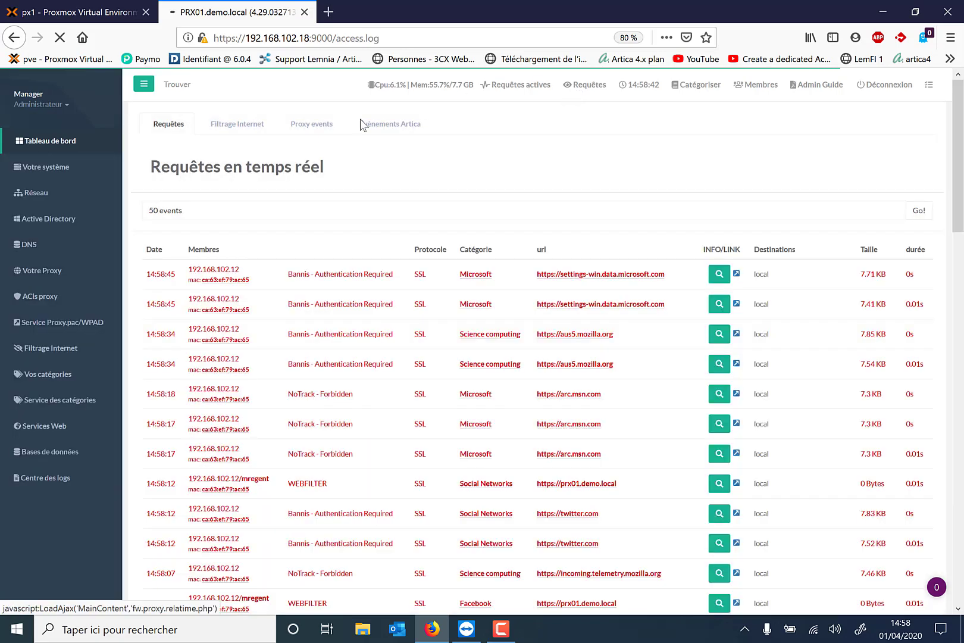
{"action": "left_click", "coordinate": [249, 132]}
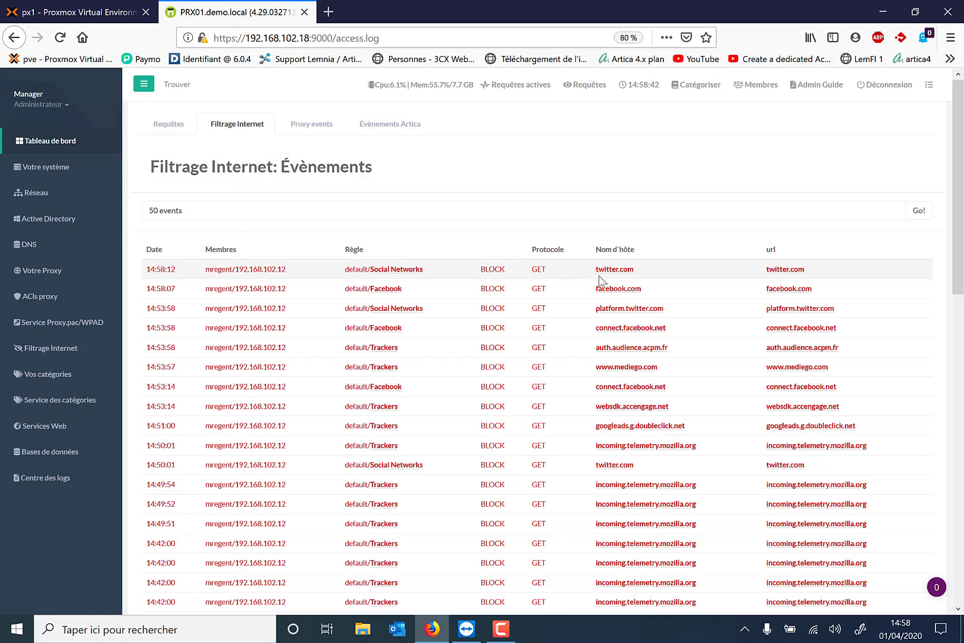
{"action": "mouse_move", "coordinate": [606, 293]}
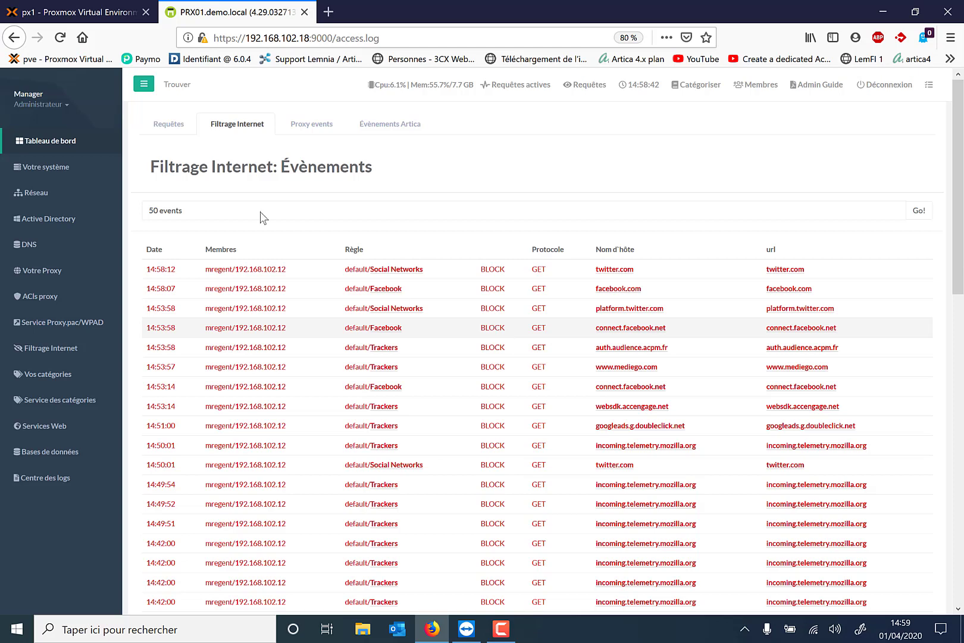
{"action": "left_click", "coordinate": [39, 273]}
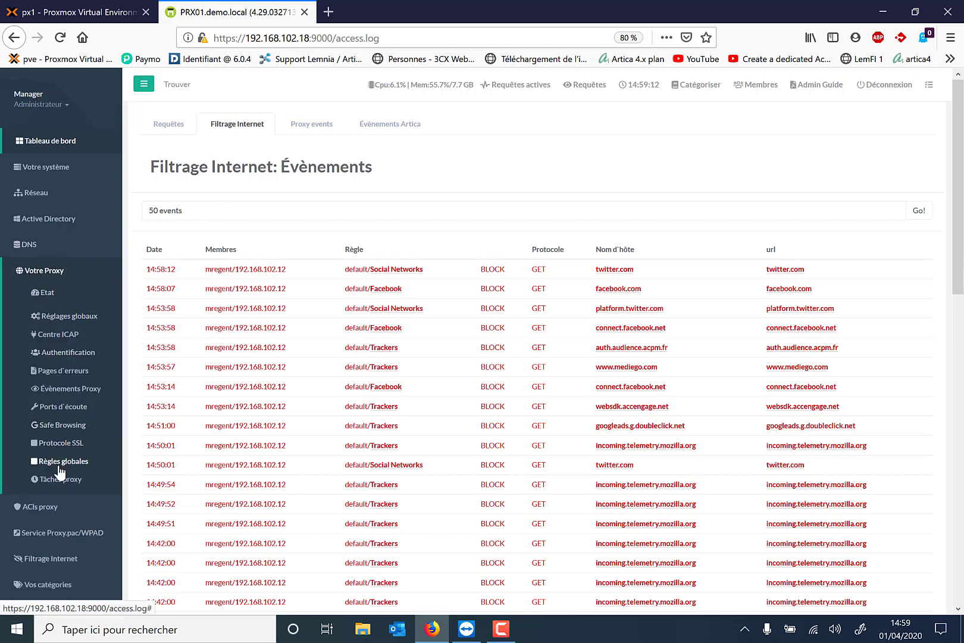
Check that the Règles globales > Liste blanche whitelist is empty, then return to the Requêtes log
{"action": "left_click", "coordinate": [58, 459]}
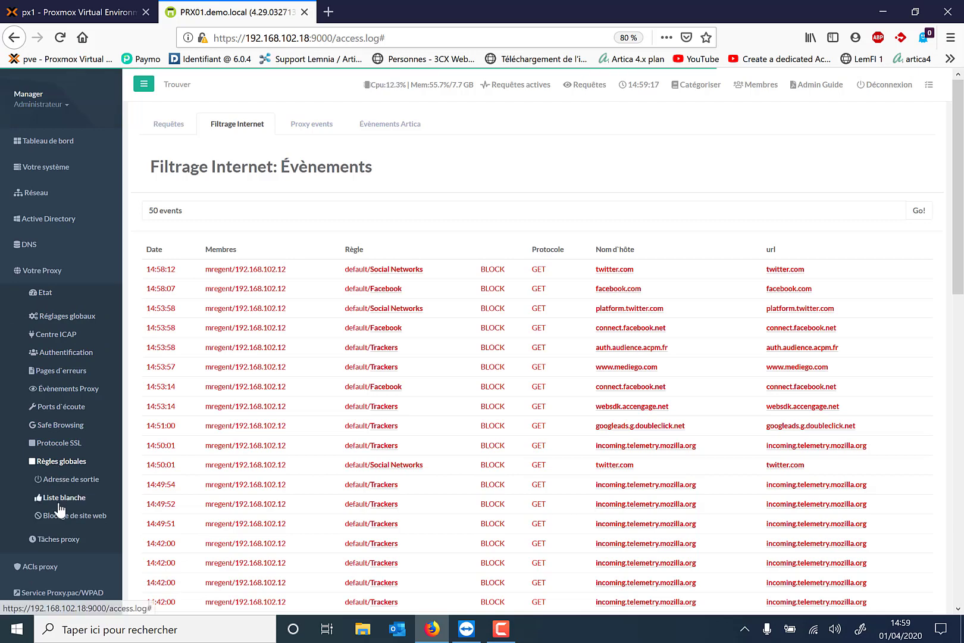
{"action": "left_click", "coordinate": [59, 499]}
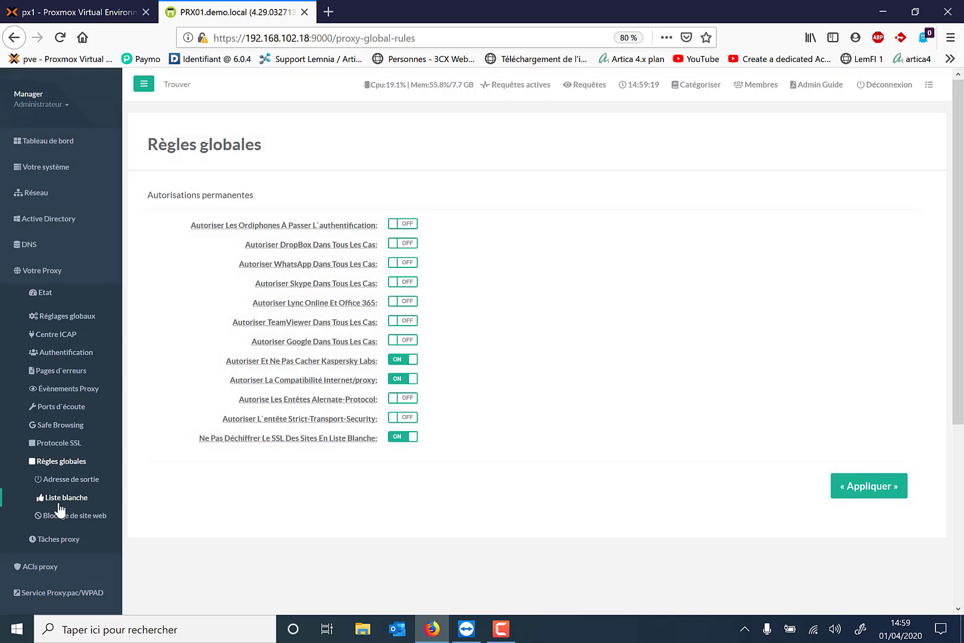
{"action": "left_click", "coordinate": [60, 500]}
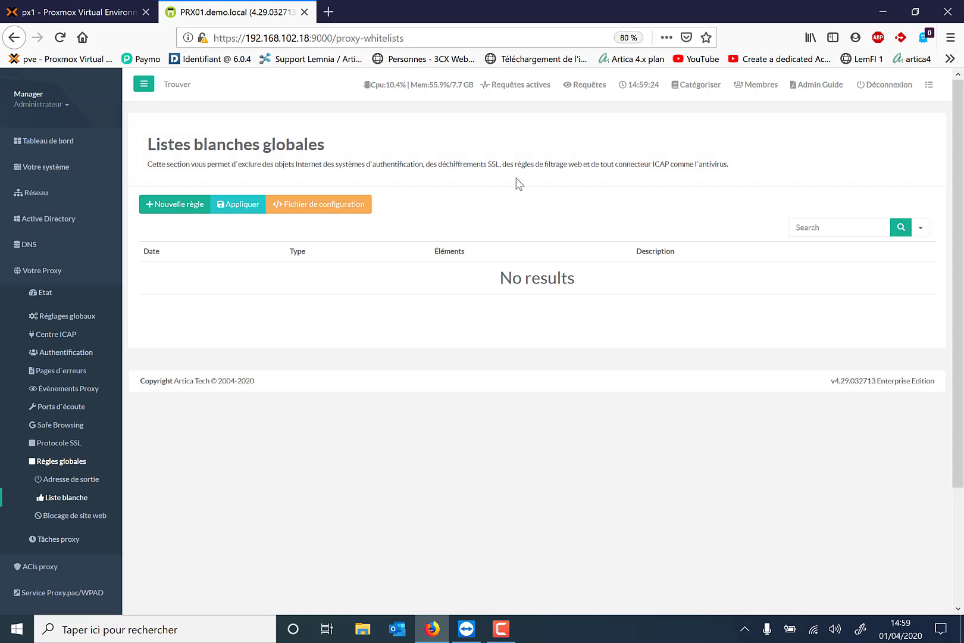
{"action": "left_click", "coordinate": [591, 85]}
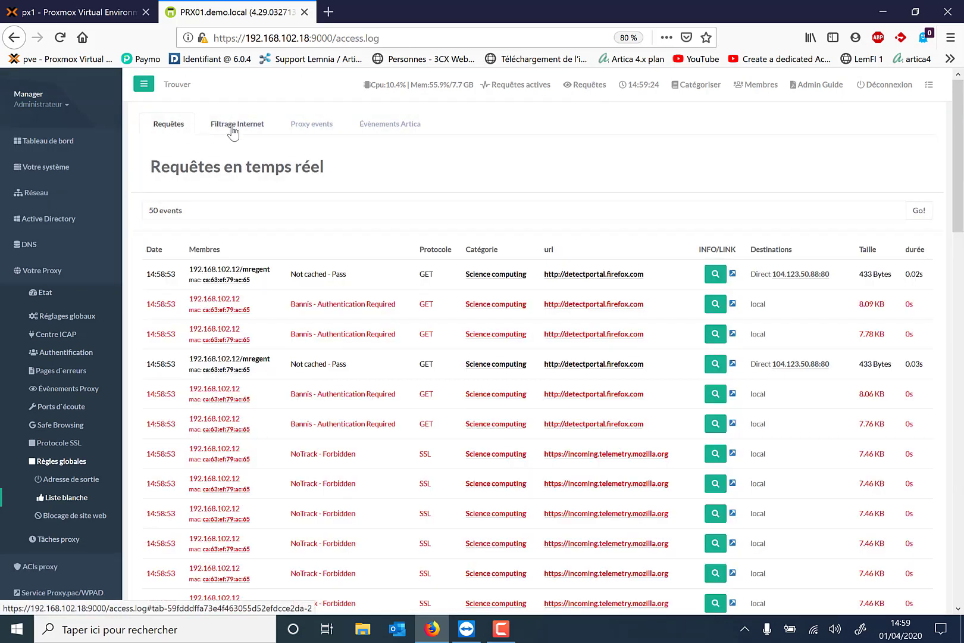
Open the action dialog for the blocked *.twitter.com entry in the Filtrage Internet events
{"action": "left_click", "coordinate": [234, 132]}
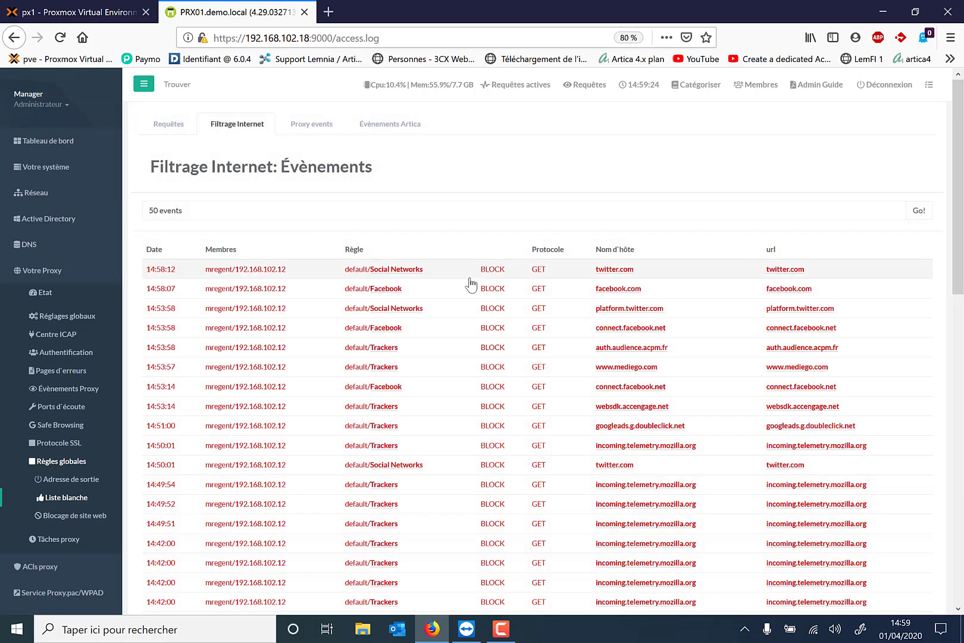
{"action": "left_click", "coordinate": [607, 270]}
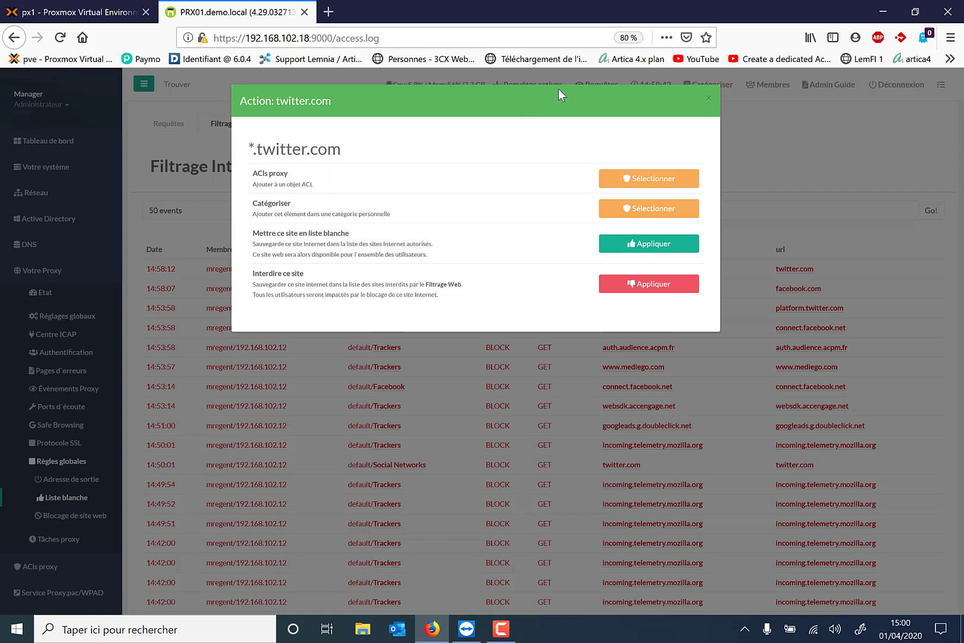
Close the *.twitter.com action dialog and return to the Filtrage Internet log
{"action": "left_click", "coordinate": [711, 95]}
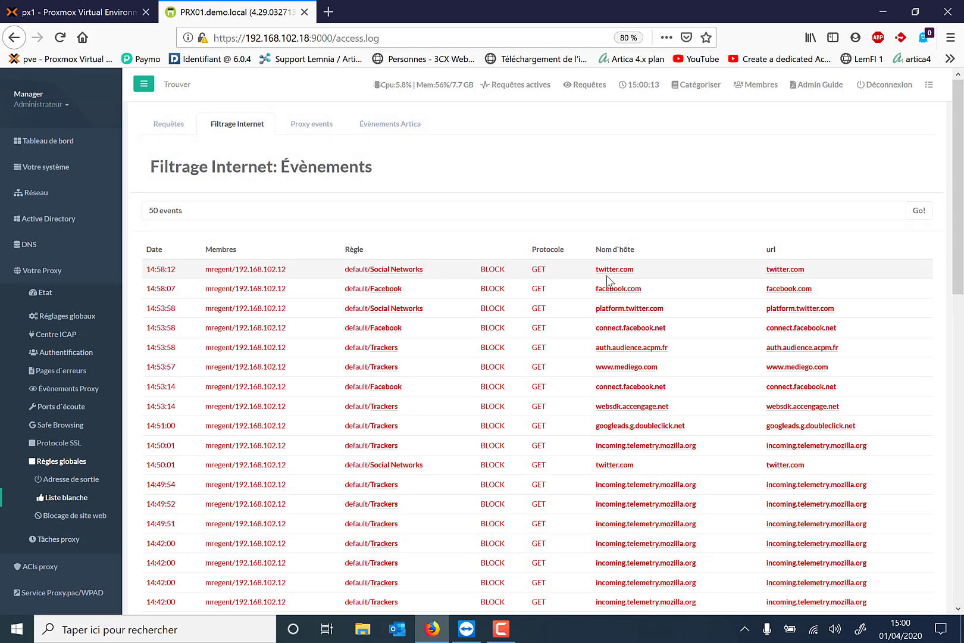
{"action": "mouse_move", "coordinate": [412, 272]}
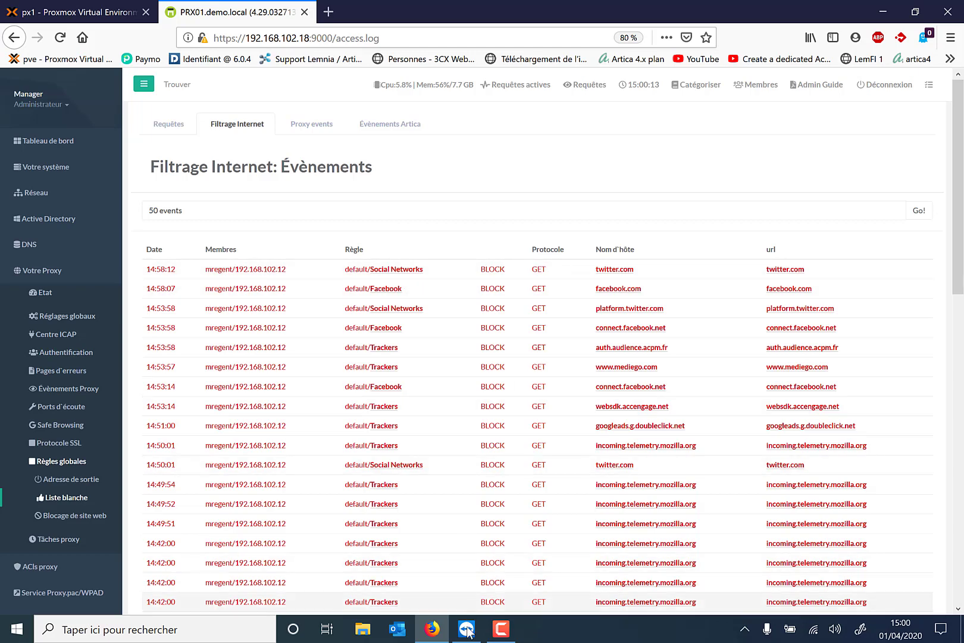
In the remote Firefox, try loading linkedin.com directly
{"action": "mouse_move", "coordinate": [470, 635]}
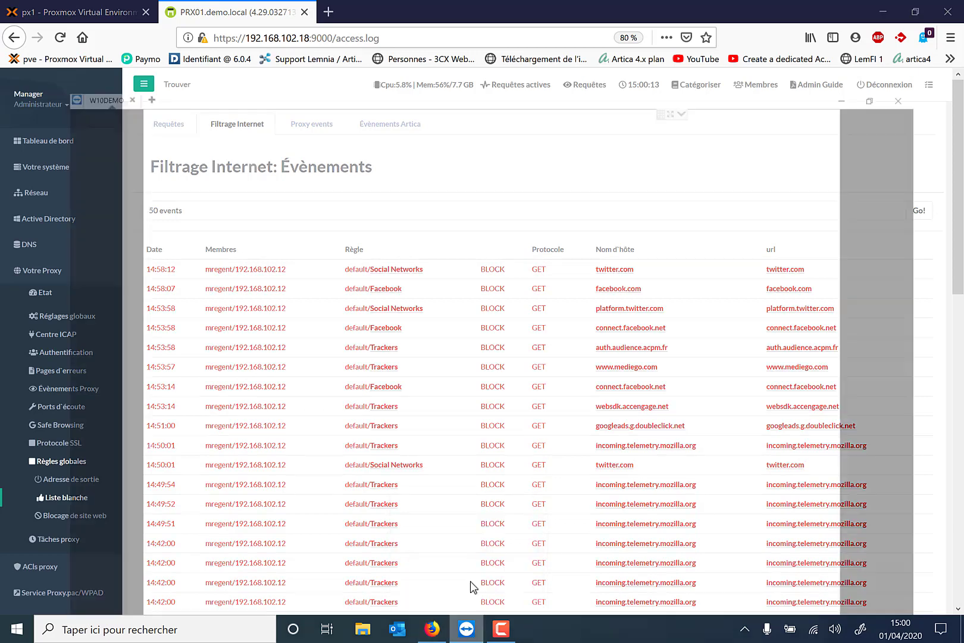
{"action": "left_click", "coordinate": [469, 585]}
{"action": "left_click", "coordinate": [355, 55]}
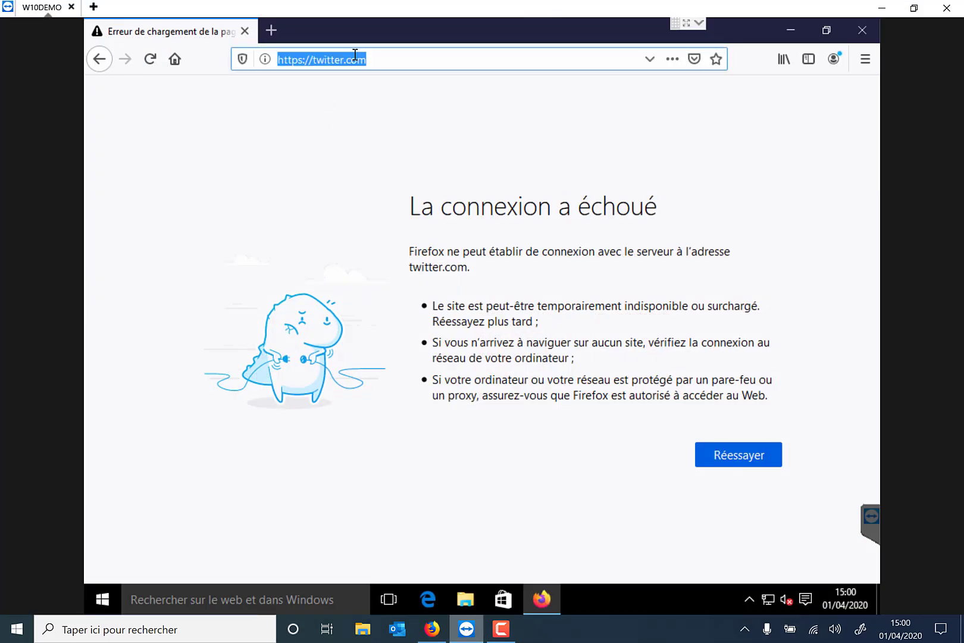
{"action": "type", "text": "viade"}
{"action": "key", "text": "BackSpace"}
{"action": "key", "text": "BackSpace"}
{"action": "key", "text": "BackSpace"}
{"action": "key", "text": "BackSpace"}
{"action": "key", "text": "BackSpace"}
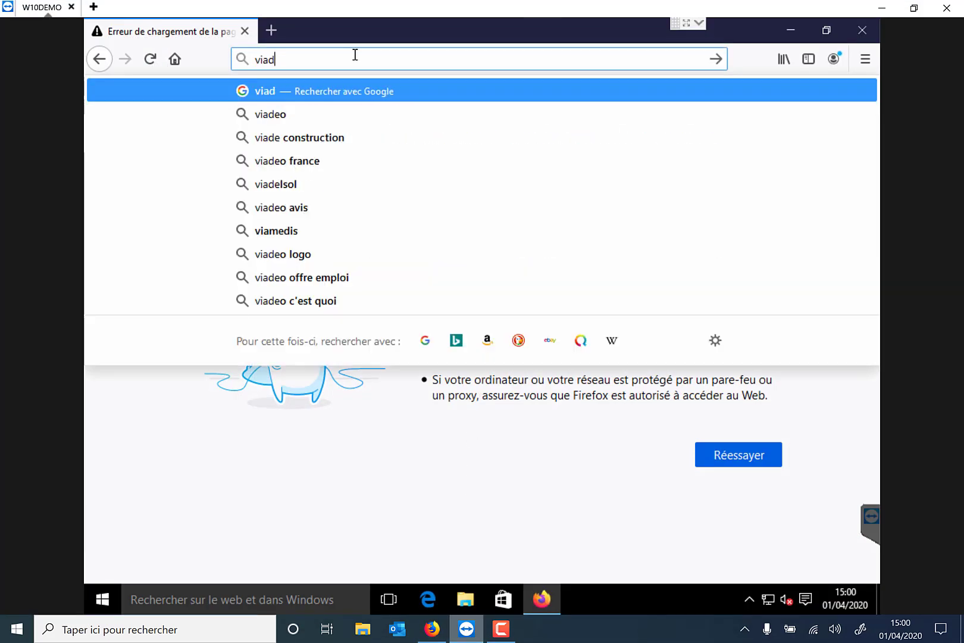
{"action": "type", "text": "linkedin.c"}
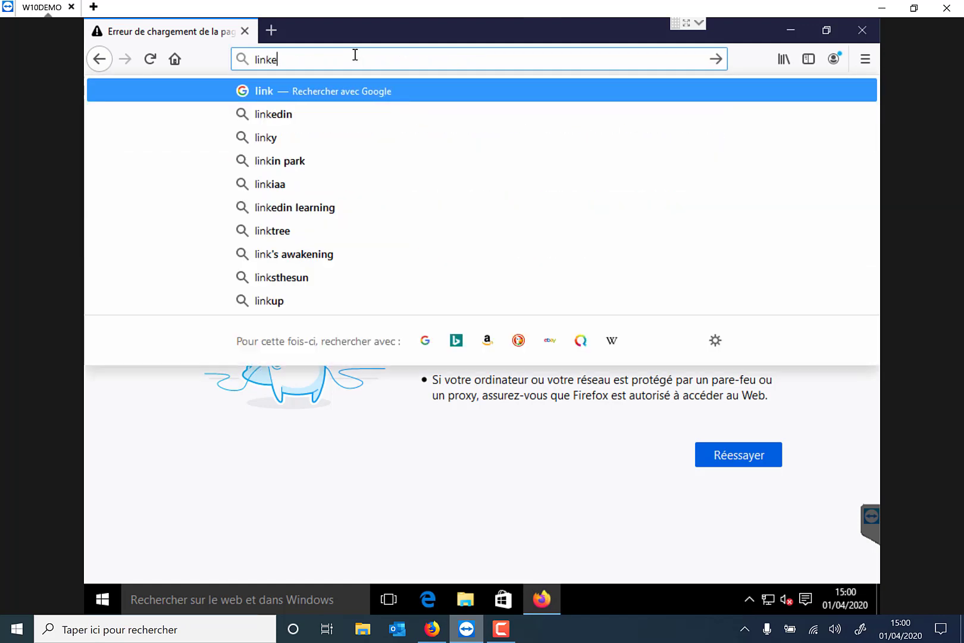
{"action": "type", "text": "om"}
{"action": "key", "text": "Return"}
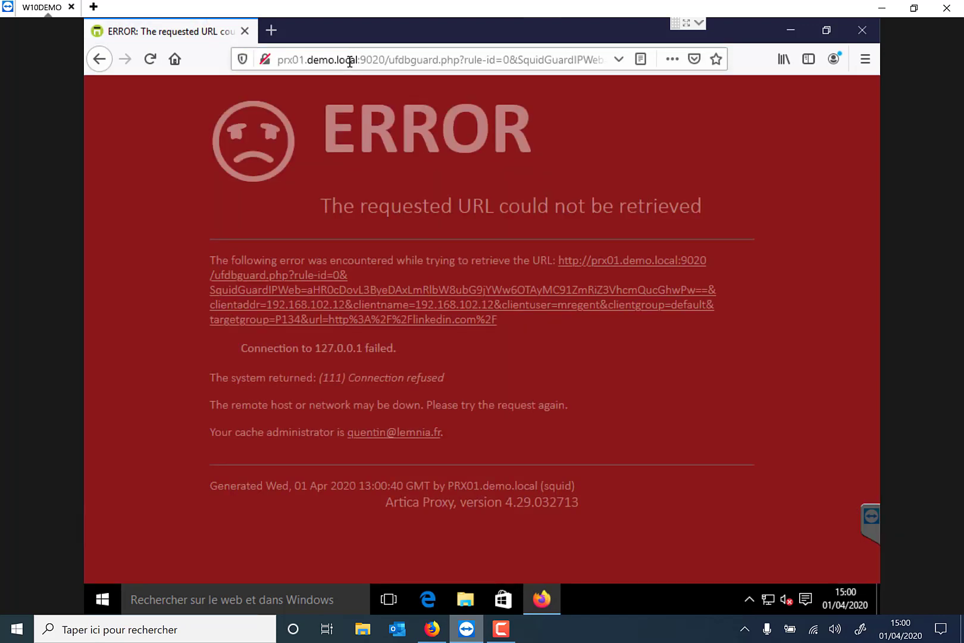
Search Google for linkedin and open the LinkedIn result, which also fails to load
{"action": "left_click", "coordinate": [353, 61]}
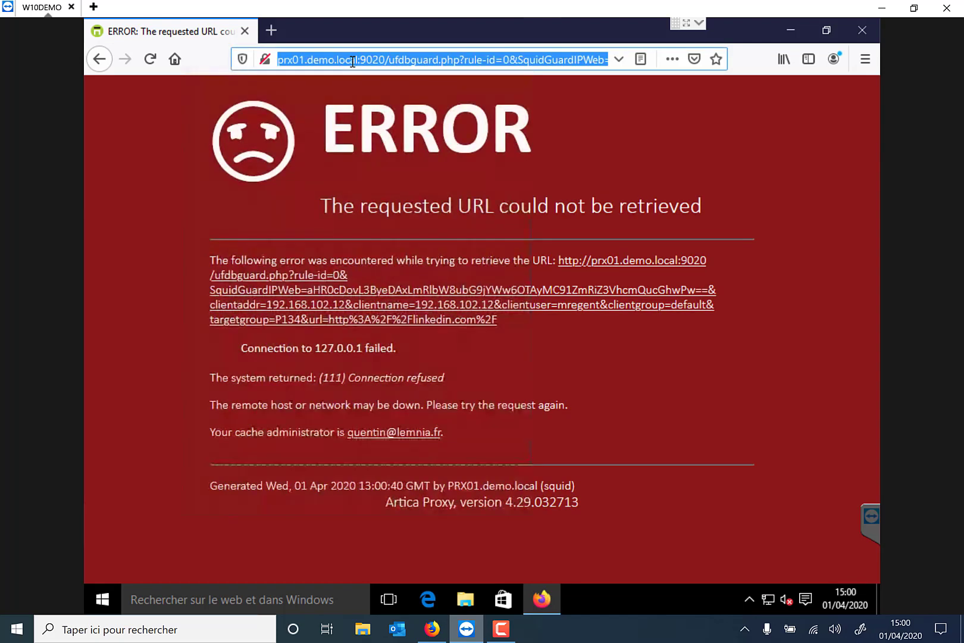
{"action": "type", "text": "linkedin"}
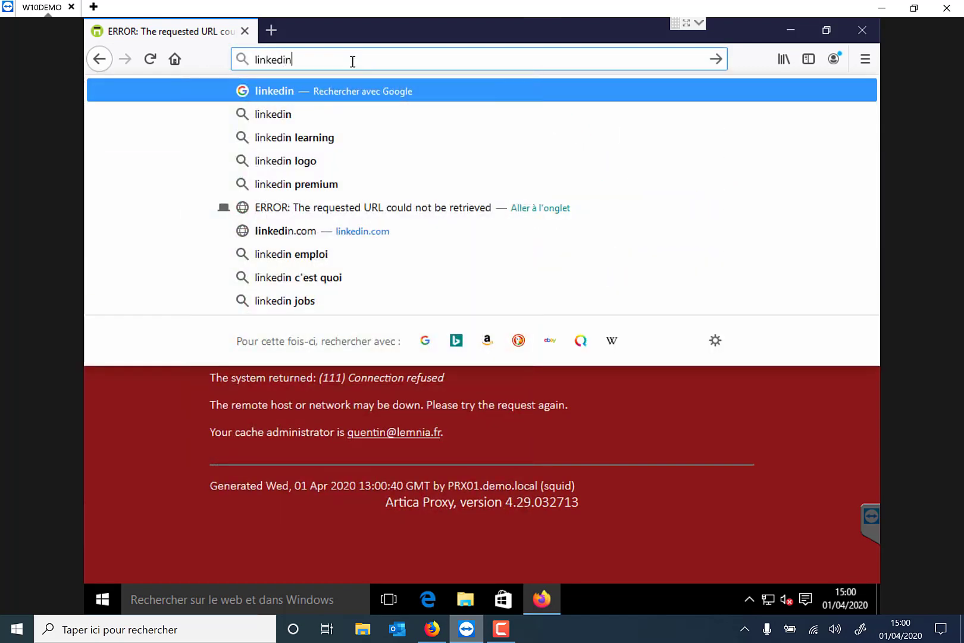
{"action": "key", "text": "Return"}
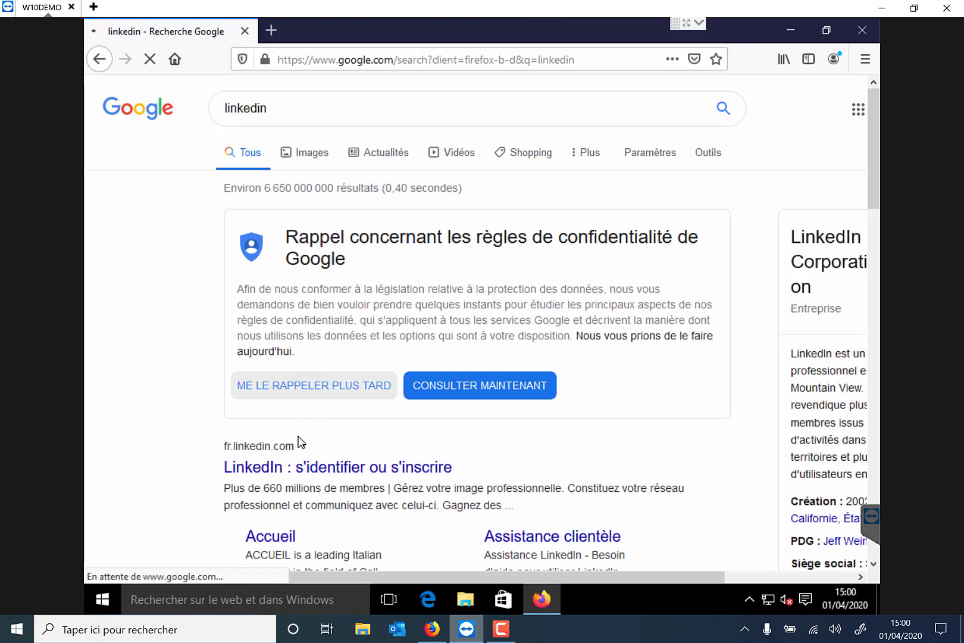
{"action": "left_click", "coordinate": [288, 454]}
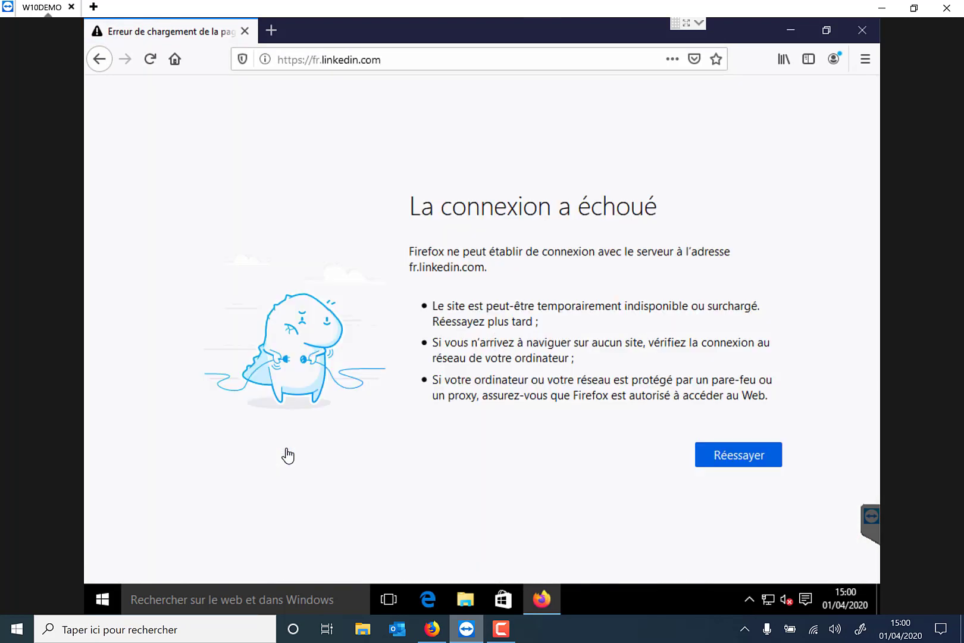
{"action": "left_click", "coordinate": [431, 630]}
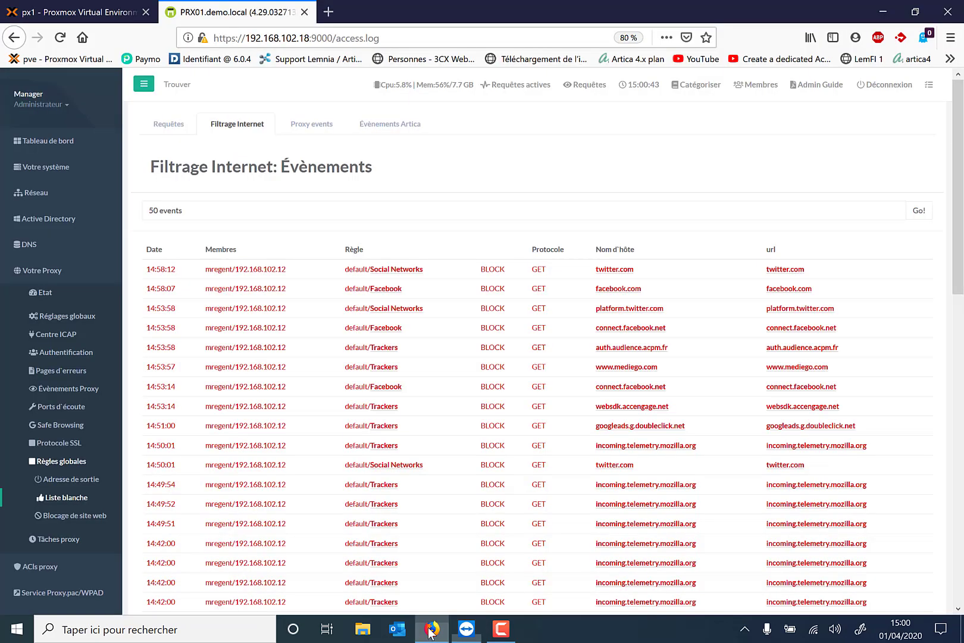
Reload the events to show linkedin.com and fr.linkedin.com blocked, and check the *.linkedin.com action dialog
{"action": "left_click", "coordinate": [248, 211]}
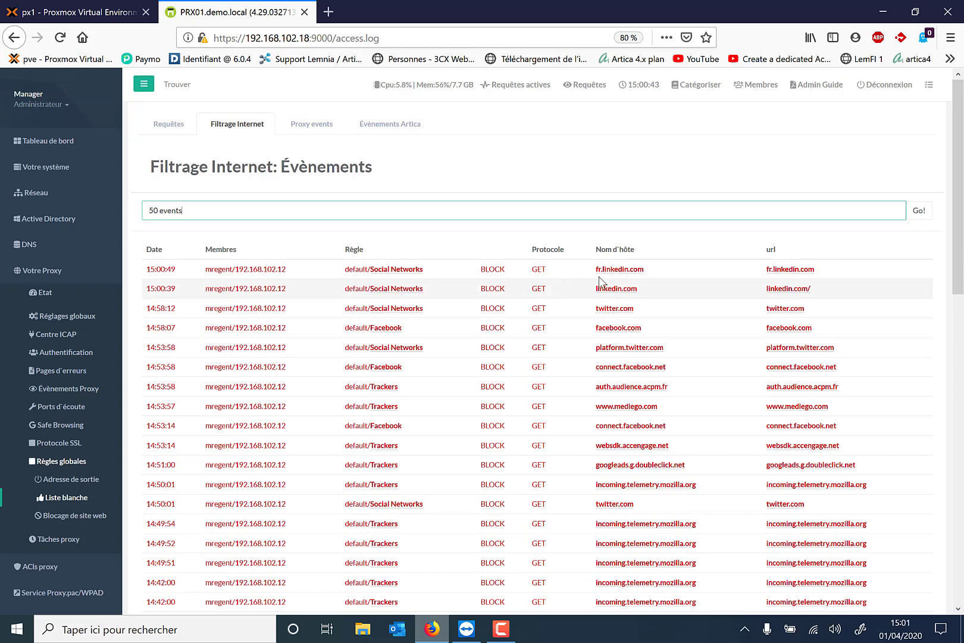
{"action": "left_click", "coordinate": [615, 288]}
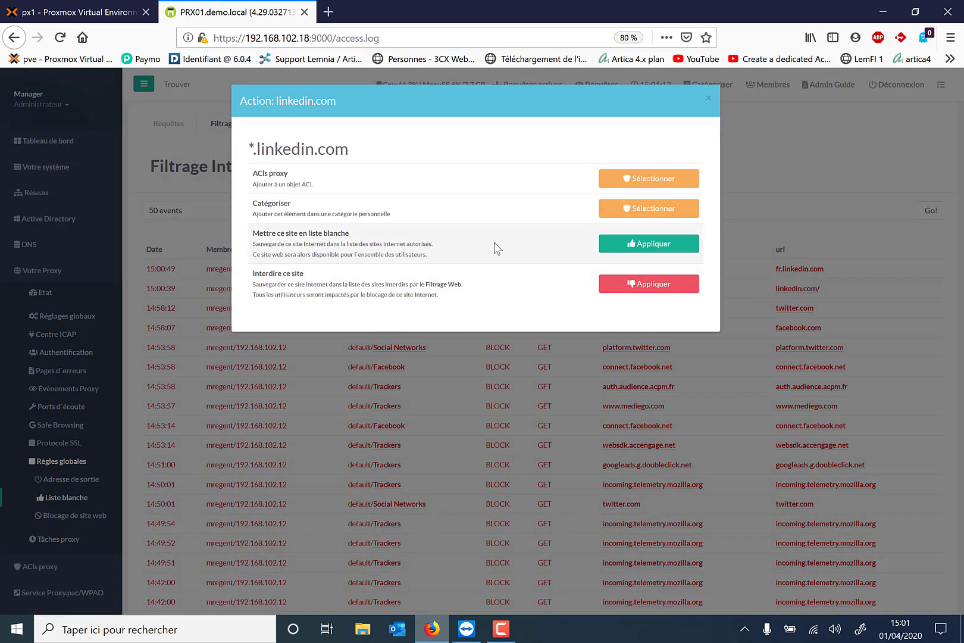
{"action": "left_click", "coordinate": [710, 99]}
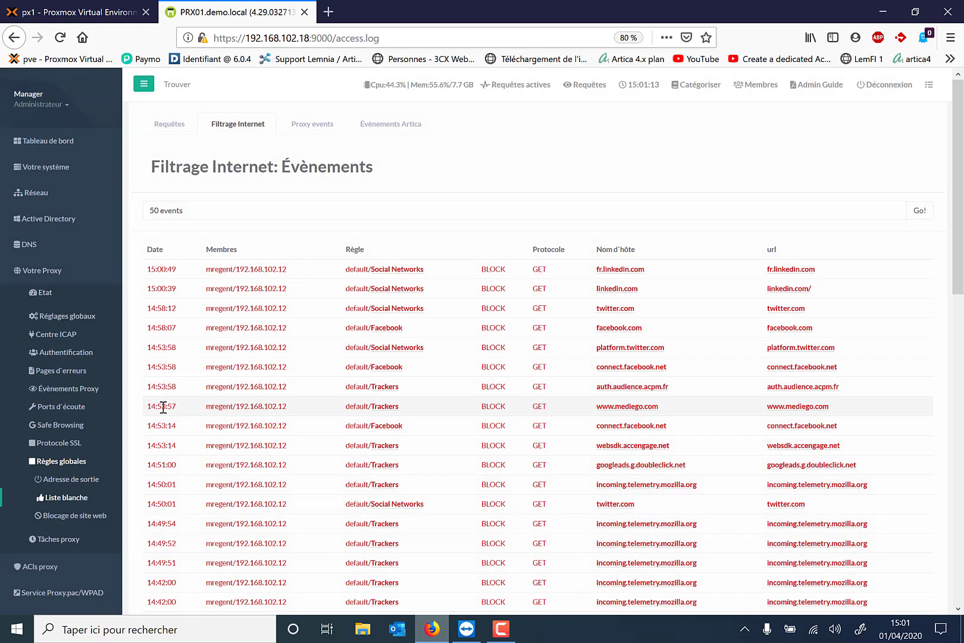
Whitelist linkedin.com as Serveur Web ou domaine, described 'autorisation LinkeDin', and apply the change
{"action": "left_click", "coordinate": [70, 497]}
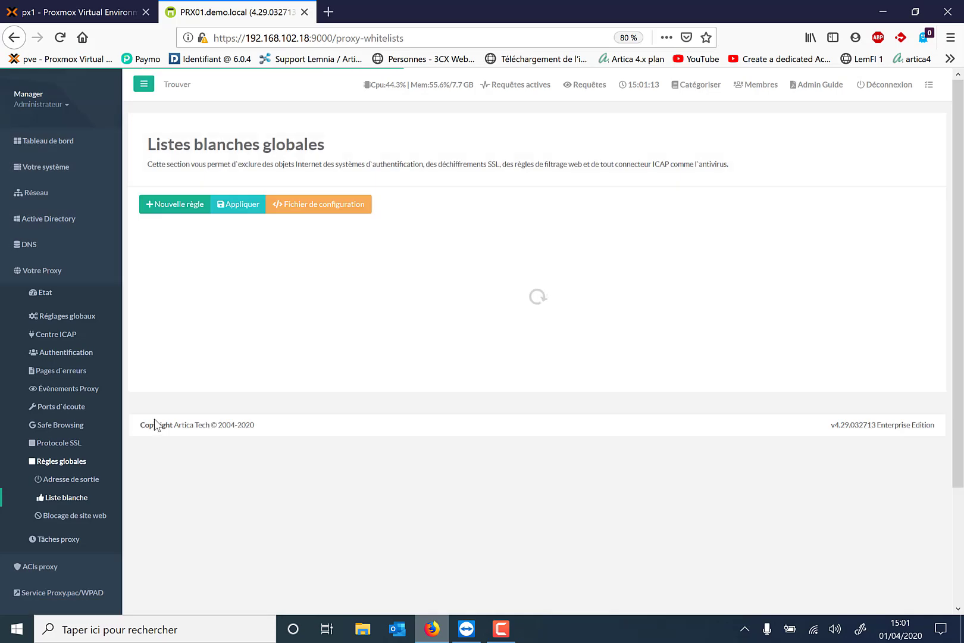
{"action": "left_click", "coordinate": [174, 208]}
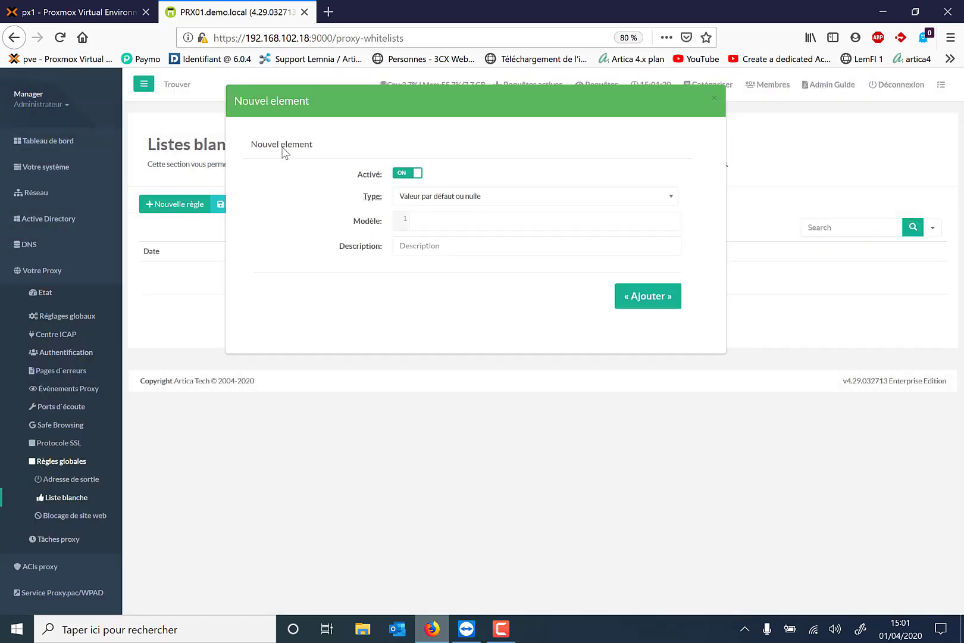
{"action": "left_click", "coordinate": [481, 192]}
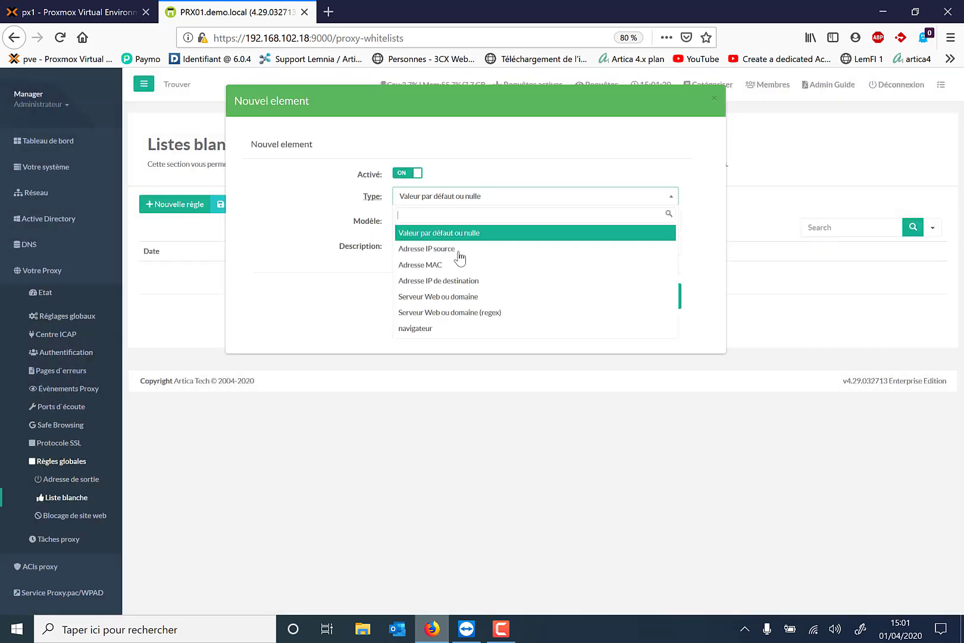
{"action": "left_click", "coordinate": [464, 299]}
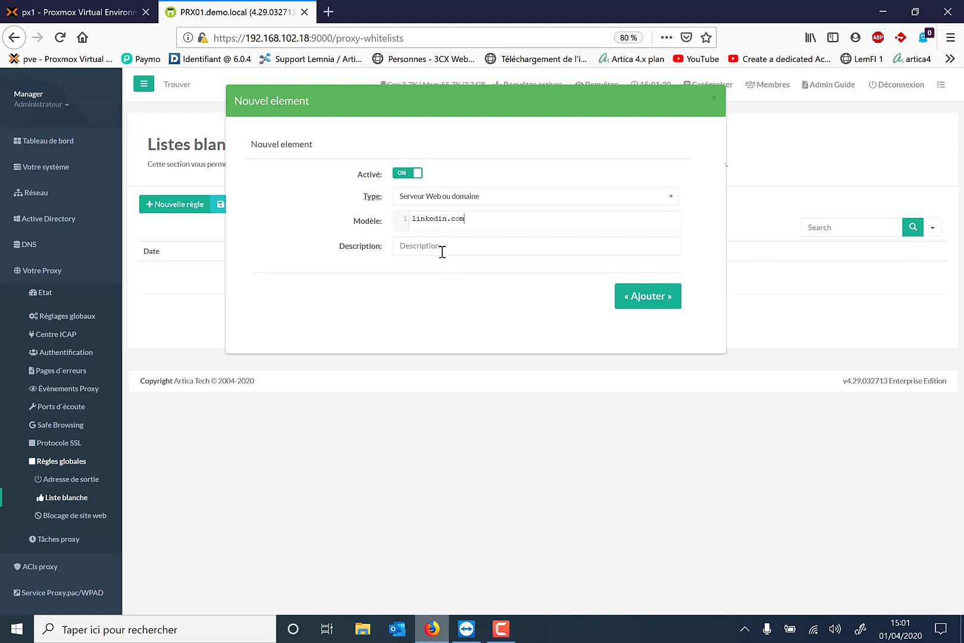
{"action": "left_click", "coordinate": [441, 250]}
{"action": "type", "text": "autorisation LinkeDin"}
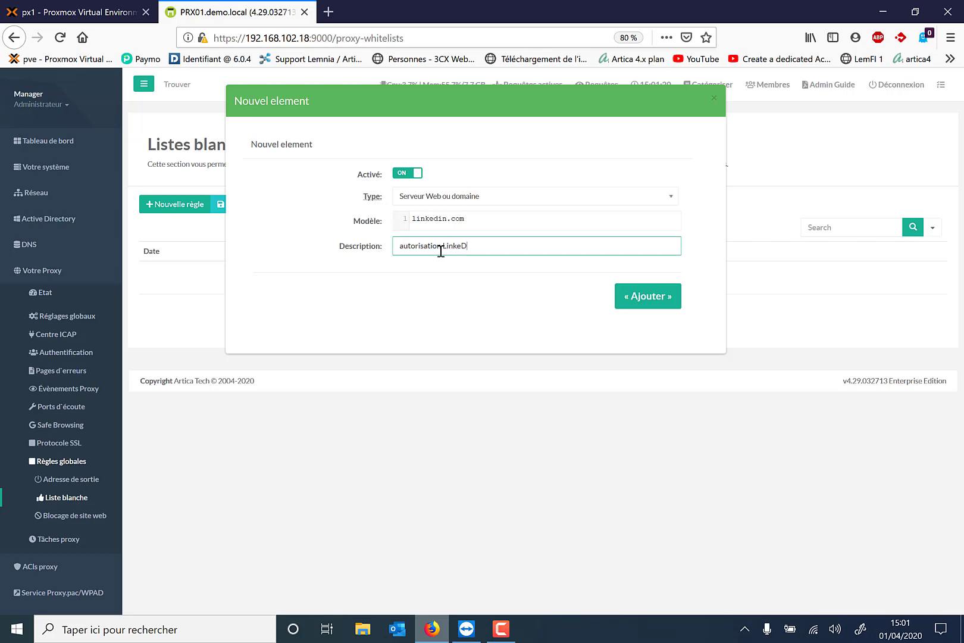
{"action": "left_click", "coordinate": [632, 307]}
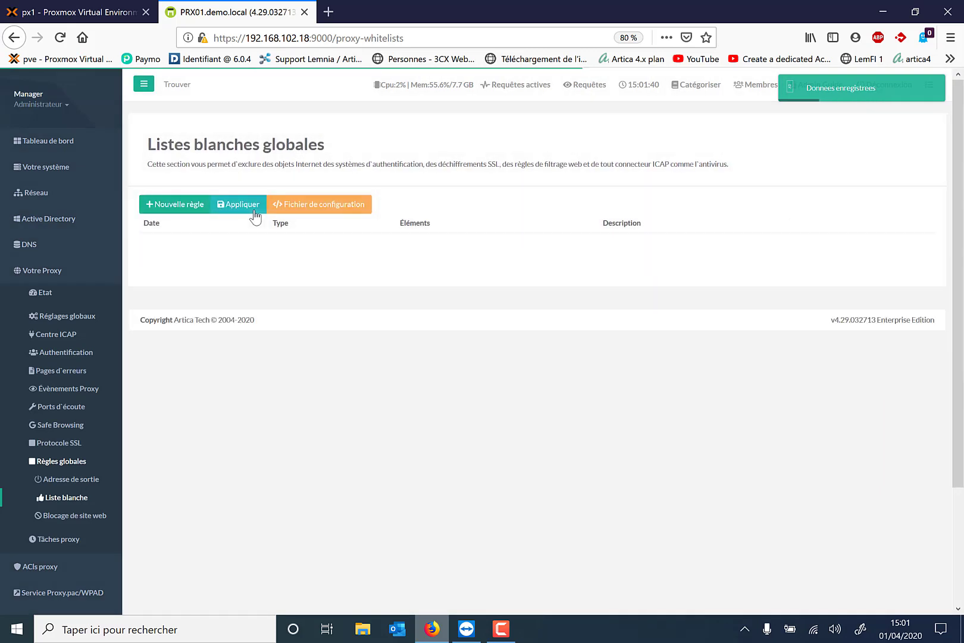
{"action": "left_click", "coordinate": [255, 209]}
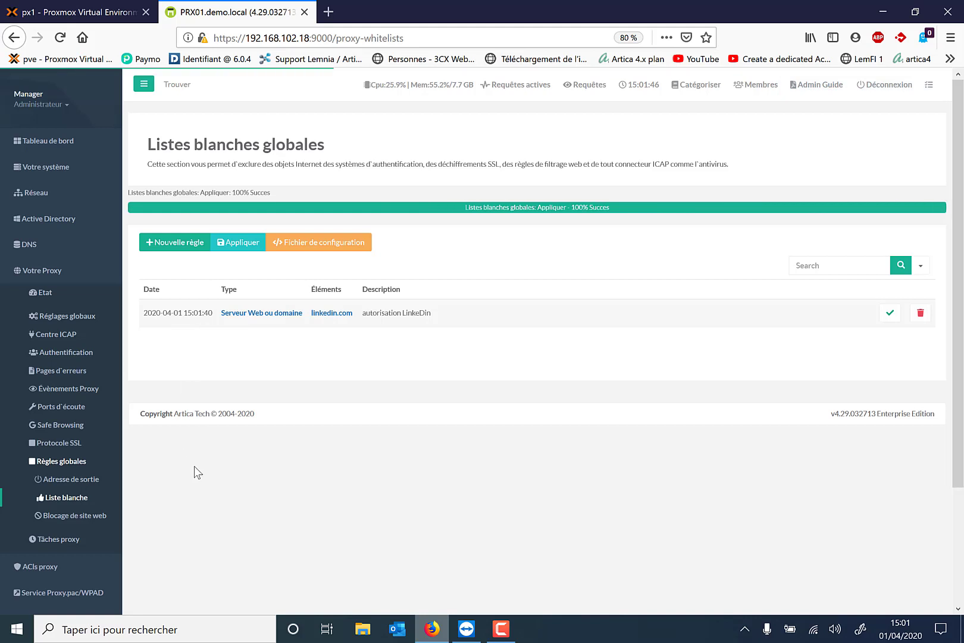
{"action": "scroll", "coordinate": [197, 472], "scroll_direction": "down", "scroll_amount": 3}
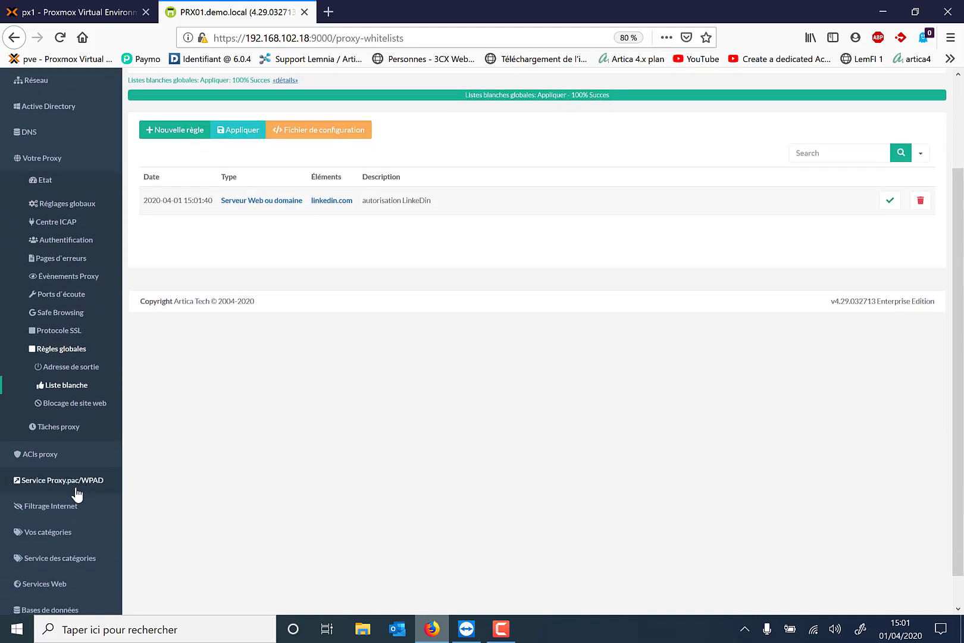
Restart the Service de Filtrage d'URLs from the Filtrage Internet > Etat page
{"action": "left_click", "coordinate": [62, 506]}
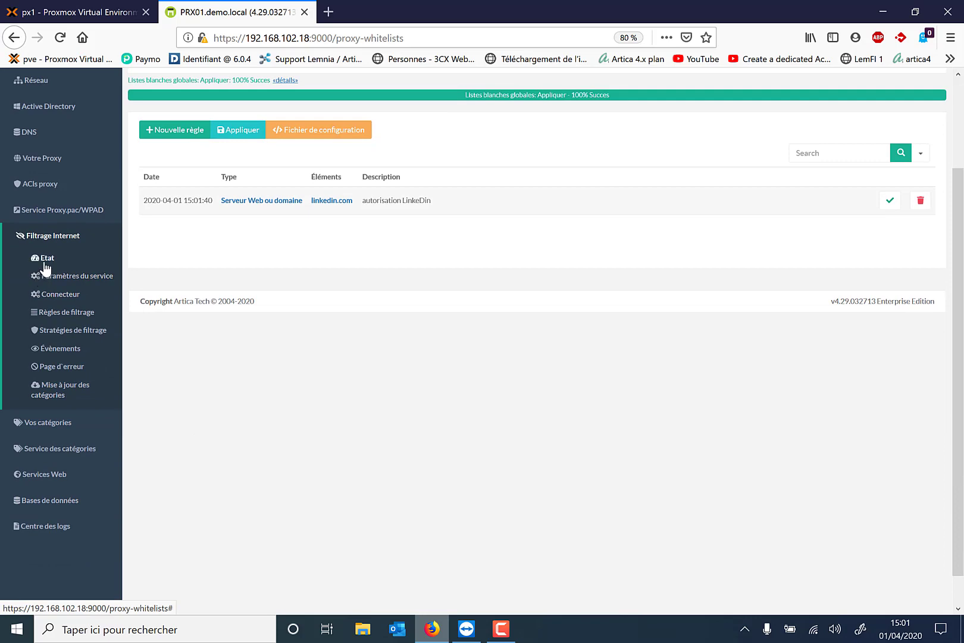
{"action": "left_click", "coordinate": [43, 260]}
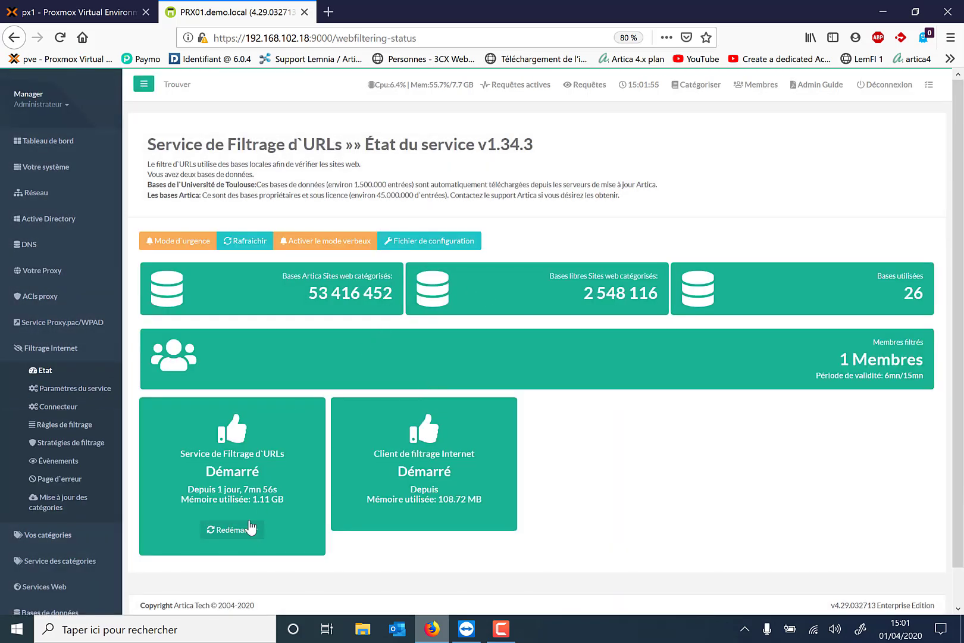
{"action": "left_click", "coordinate": [250, 529]}
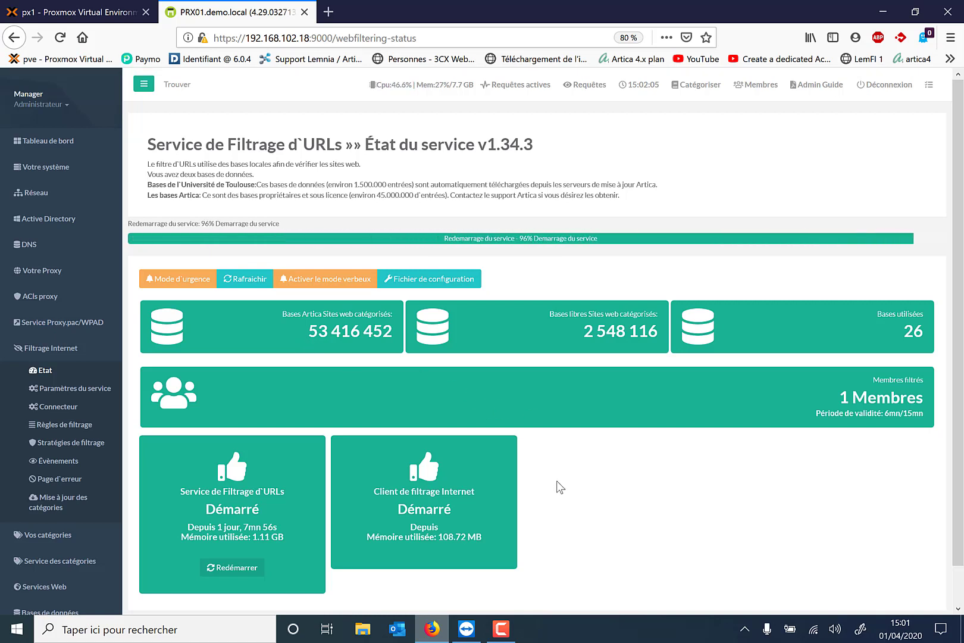
In the remote Firefox settings, clear all stored cookies and cached web content
{"action": "left_click", "coordinate": [466, 627]}
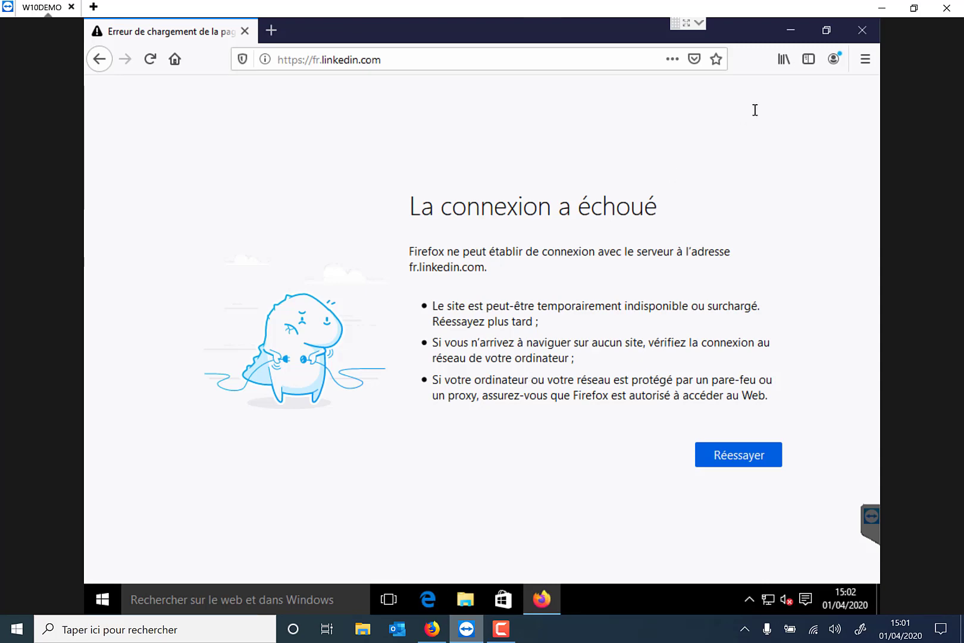
{"action": "left_click", "coordinate": [863, 61]}
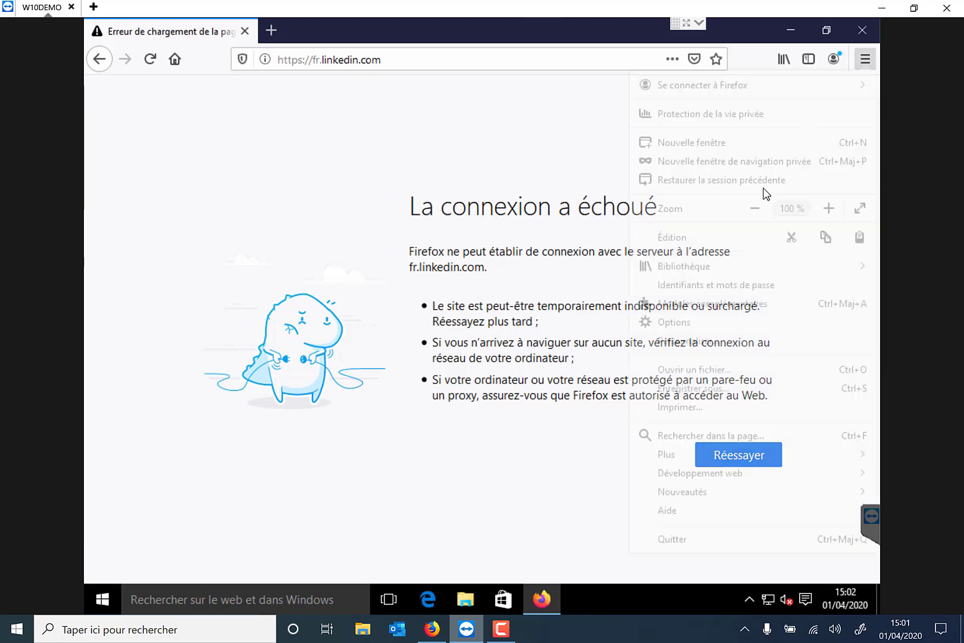
{"action": "left_click", "coordinate": [679, 330]}
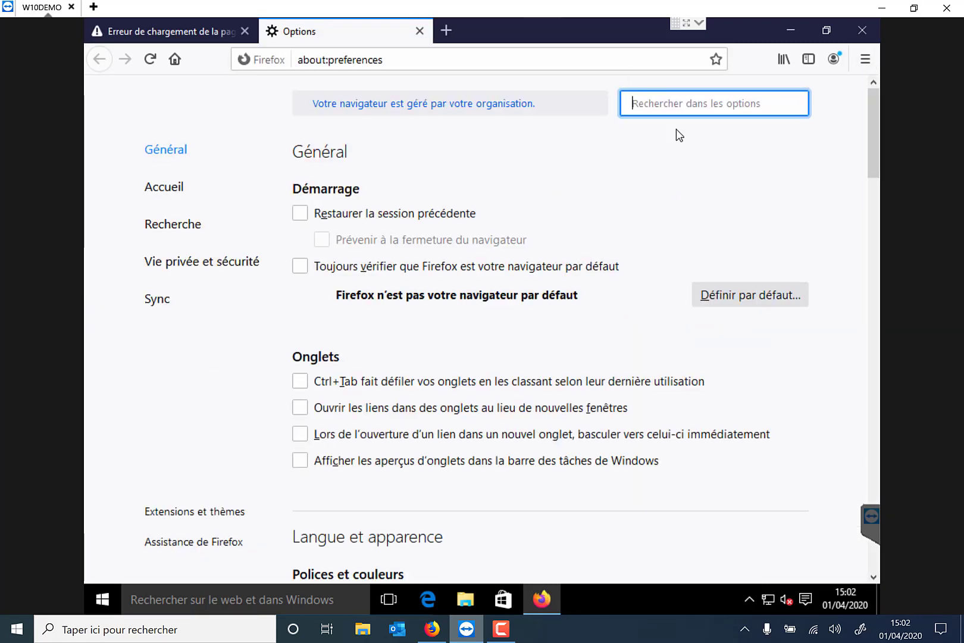
{"action": "type", "text": "cache"}
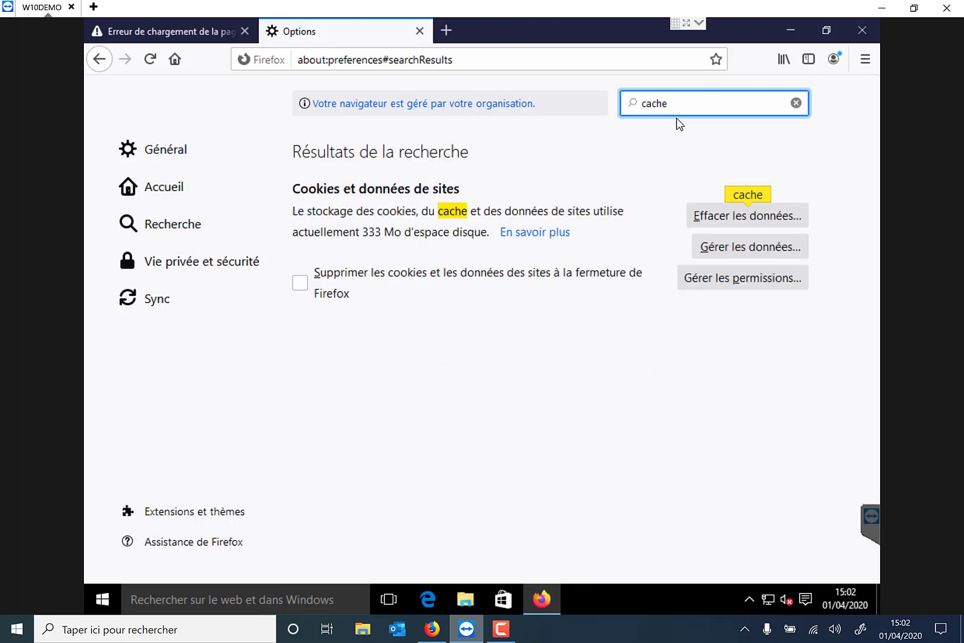
{"action": "left_click", "coordinate": [748, 216]}
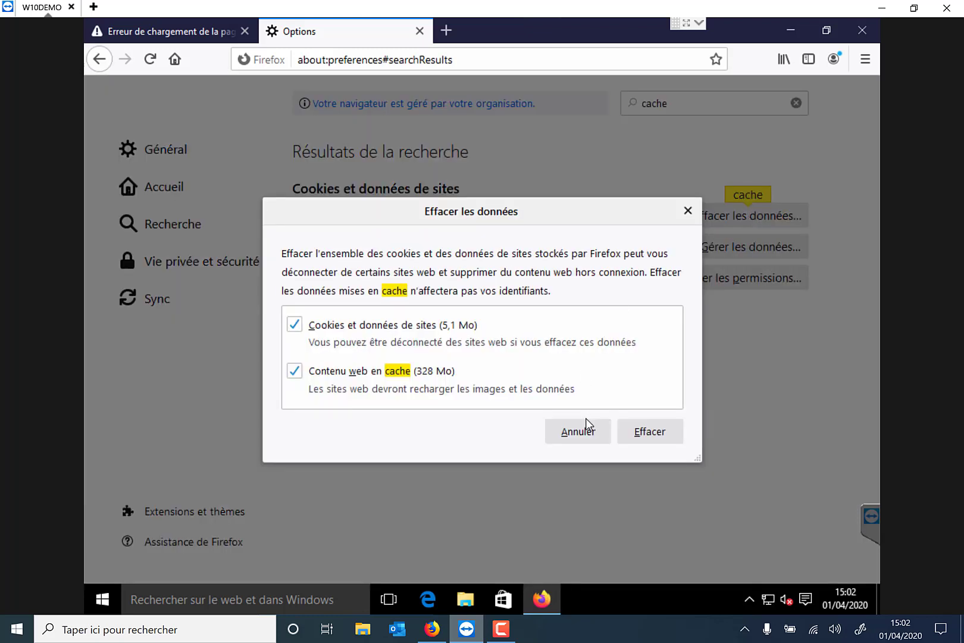
{"action": "left_click", "coordinate": [641, 432]}
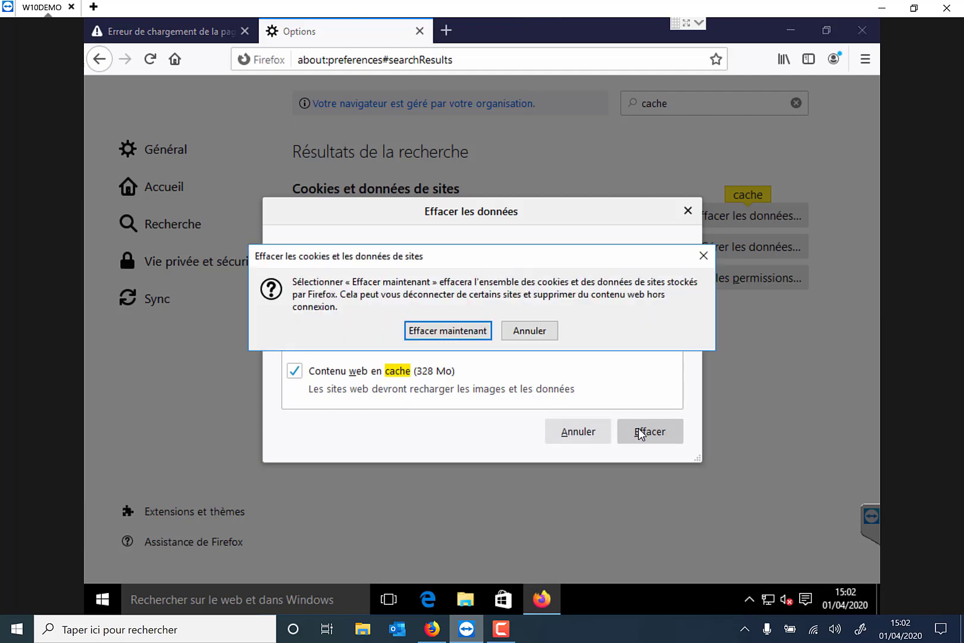
{"action": "left_click", "coordinate": [448, 331]}
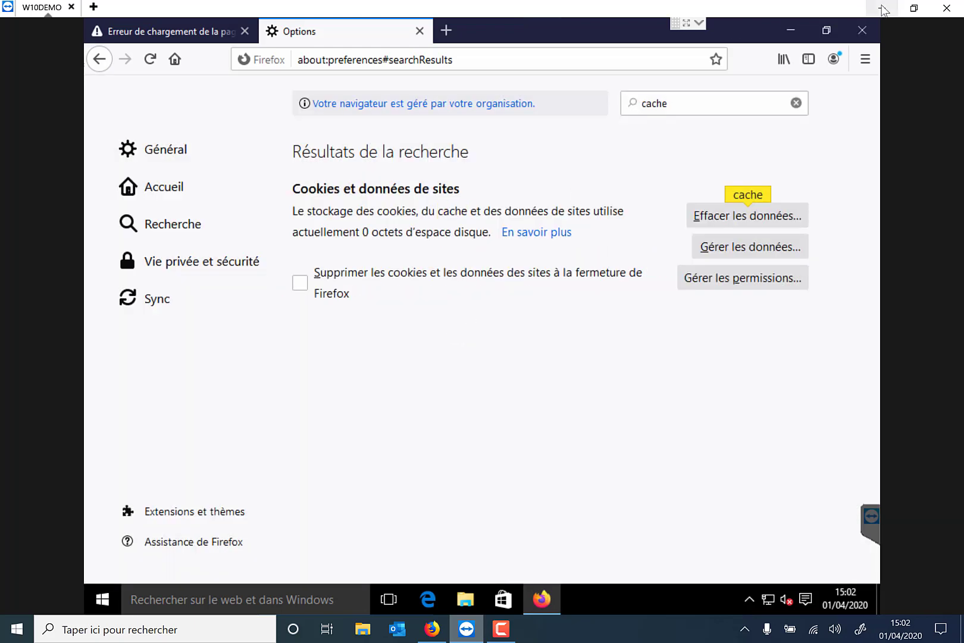
Close Firefox with all its tabs and relaunch it on a fresh new tab
{"action": "left_click", "coordinate": [861, 30]}
{"action": "left_click", "coordinate": [468, 334]}
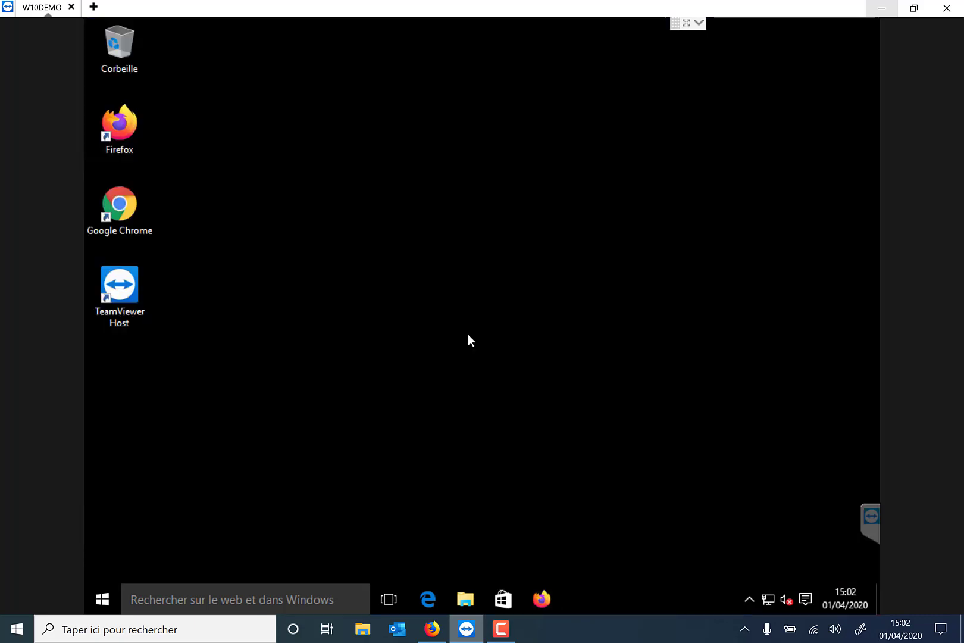
{"action": "left_click", "coordinate": [542, 600]}
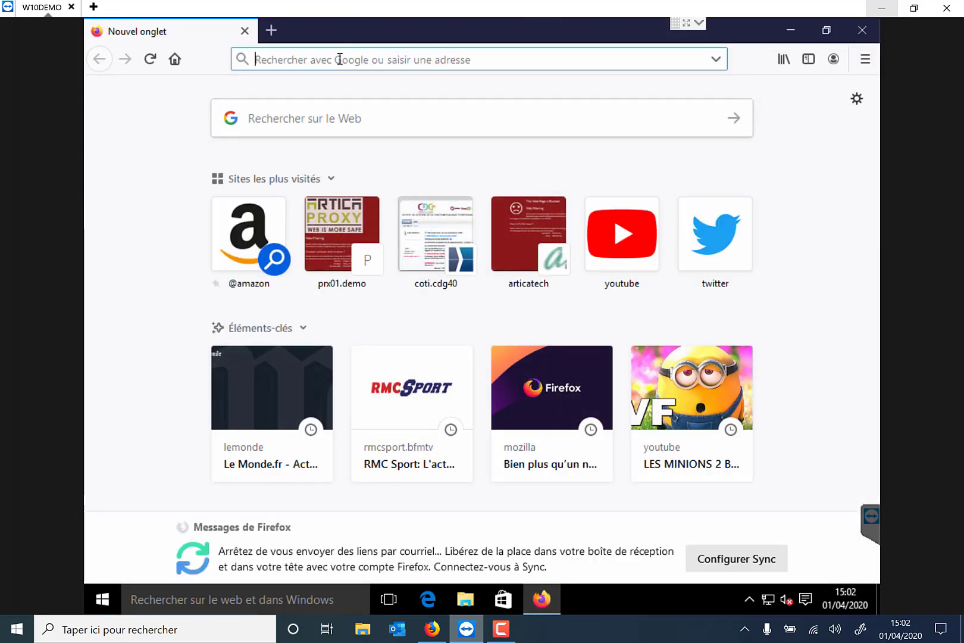
Try loading twitter.com in remote Firefox, where it fails, then bring up the Artica console
{"action": "type", "text": "twitter.com"}
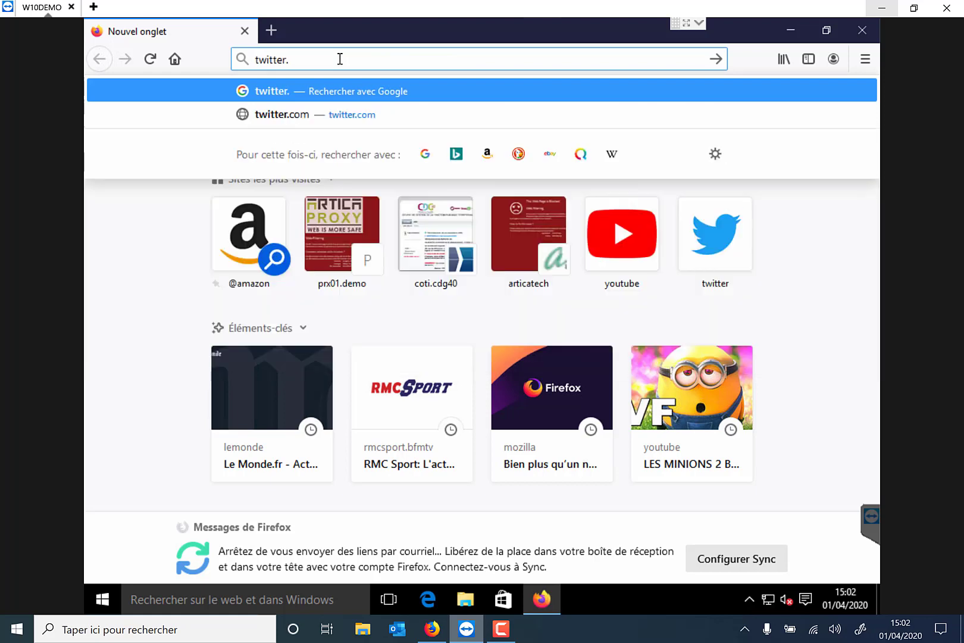
{"action": "key", "text": "Return"}
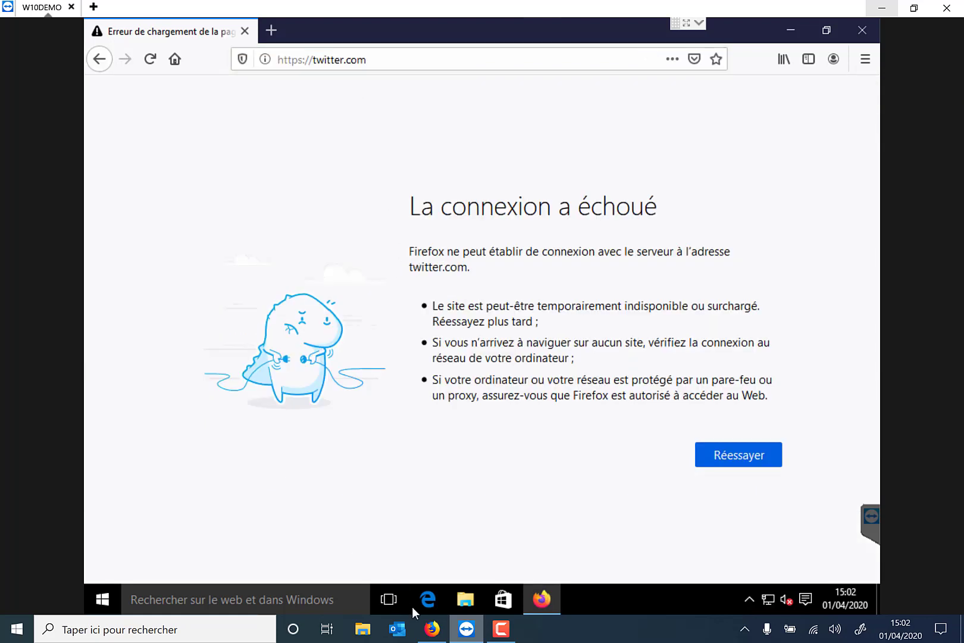
{"action": "left_click", "coordinate": [432, 629]}
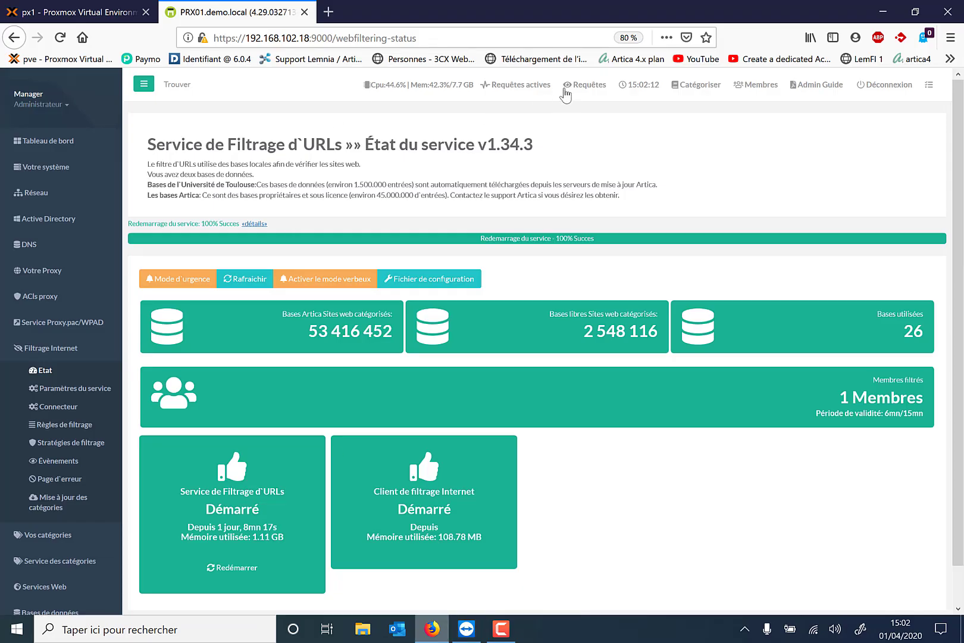
Check the Internet filtering events for the twitter.com Social Networks block, then return to the remote address bar
{"action": "left_click", "coordinate": [566, 88]}
{"action": "left_click", "coordinate": [246, 130]}
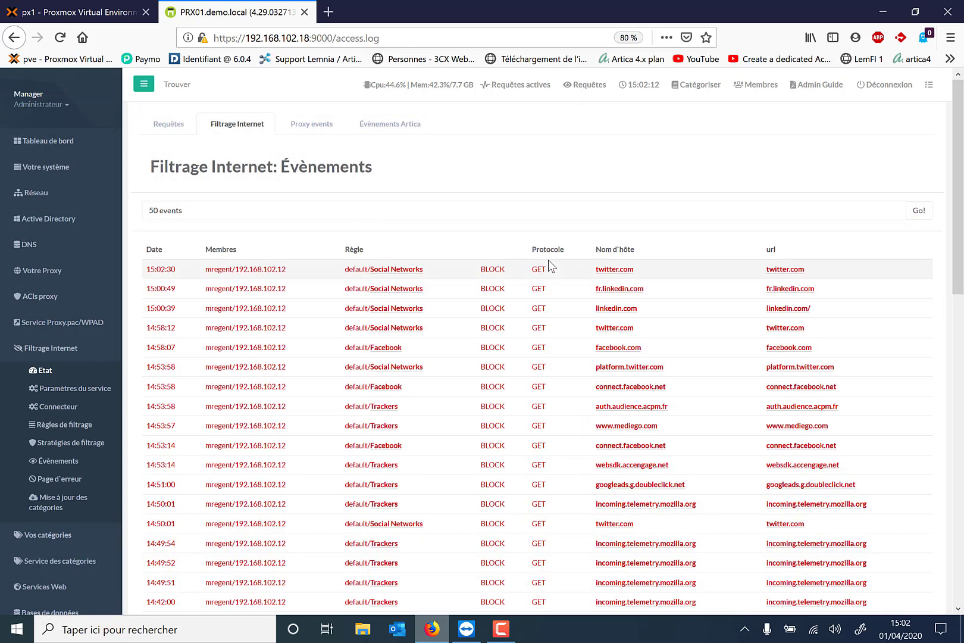
{"action": "left_click", "coordinate": [882, 11]}
{"action": "left_click", "coordinate": [413, 60]}
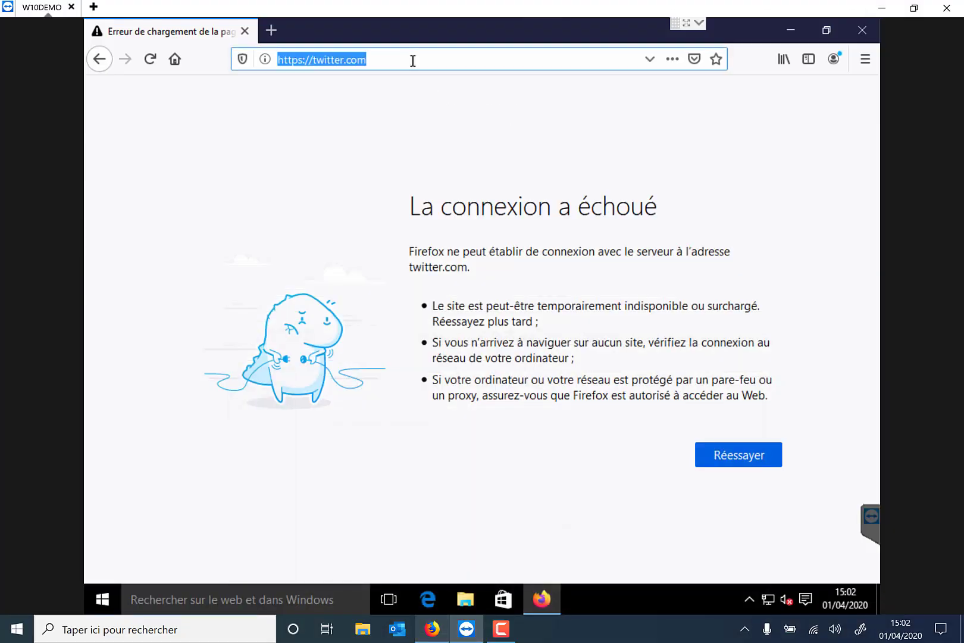
Search Google for linkedin and open the unstyled fr.linkedin.com sign-in page, then return to Artica's events log
{"action": "type", "text": "linkedin"}
{"action": "key", "text": "Return"}
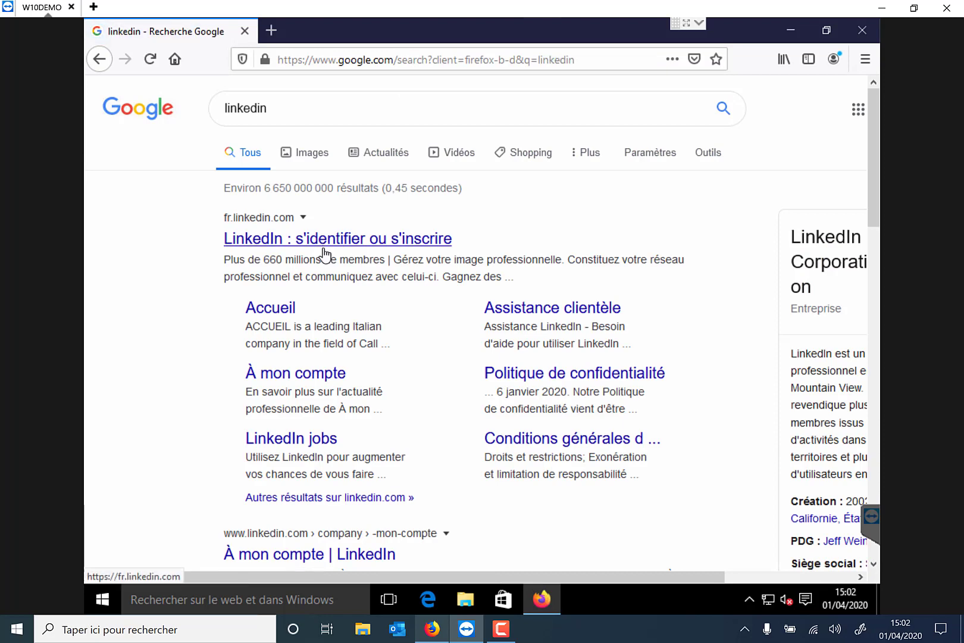
{"action": "left_click", "coordinate": [325, 254]}
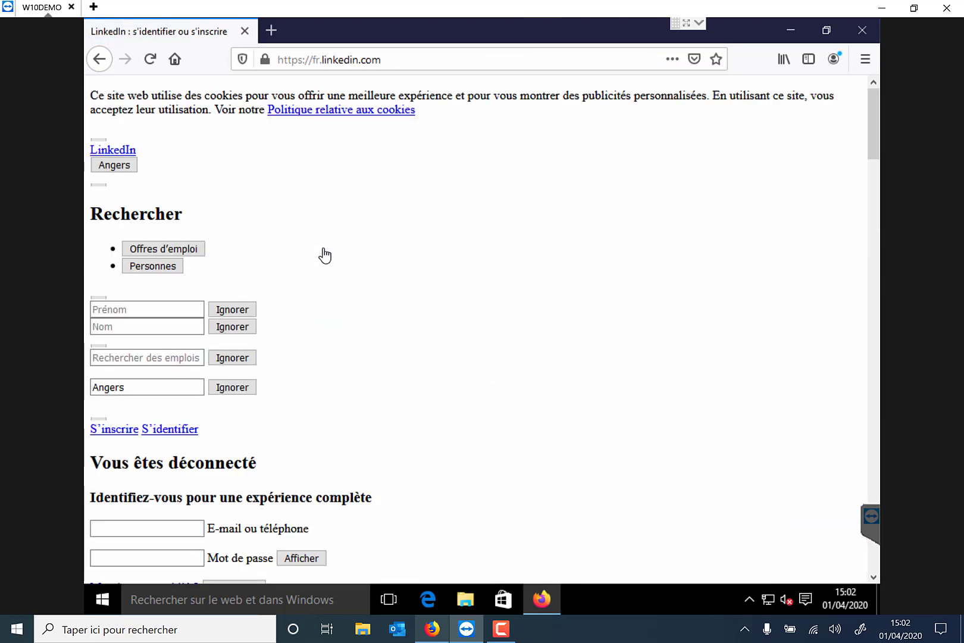
{"action": "scroll", "coordinate": [326, 253], "scroll_direction": "down", "scroll_amount": 5}
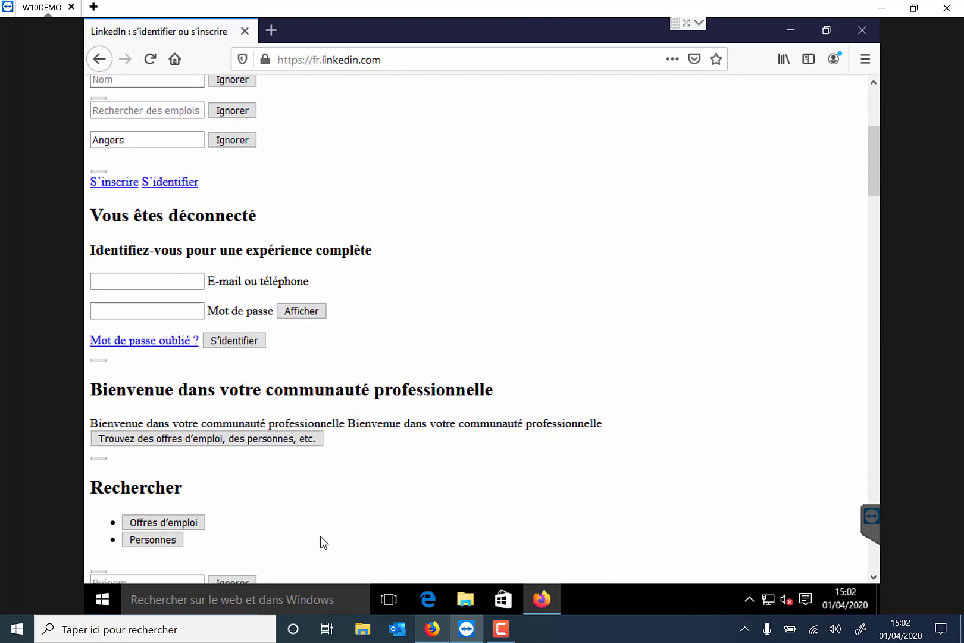
{"action": "mouse_move", "coordinate": [432, 628]}
{"action": "left_click", "coordinate": [417, 562]}
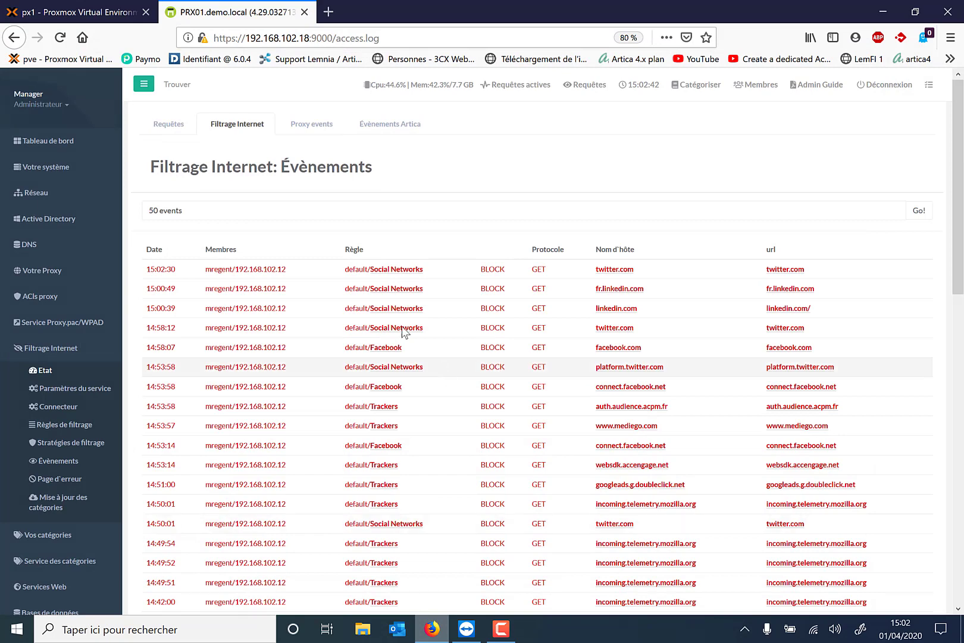
Refresh the filtering events and add static-exp1.licdn.com to the global whitelist
{"action": "left_click", "coordinate": [274, 206]}
{"action": "key", "text": "Return"}
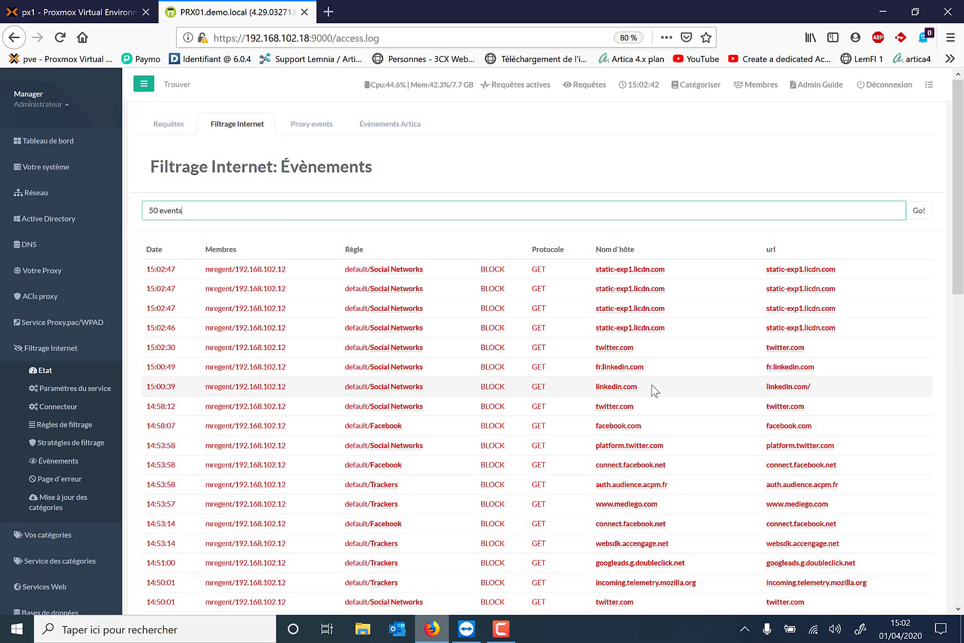
{"action": "left_click", "coordinate": [642, 331]}
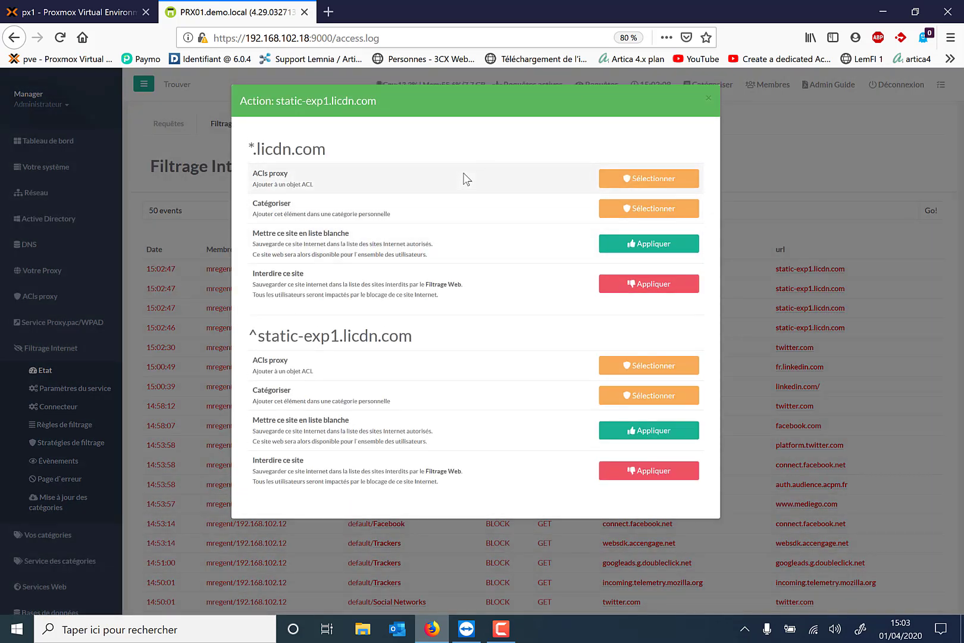
{"action": "left_click", "coordinate": [613, 245]}
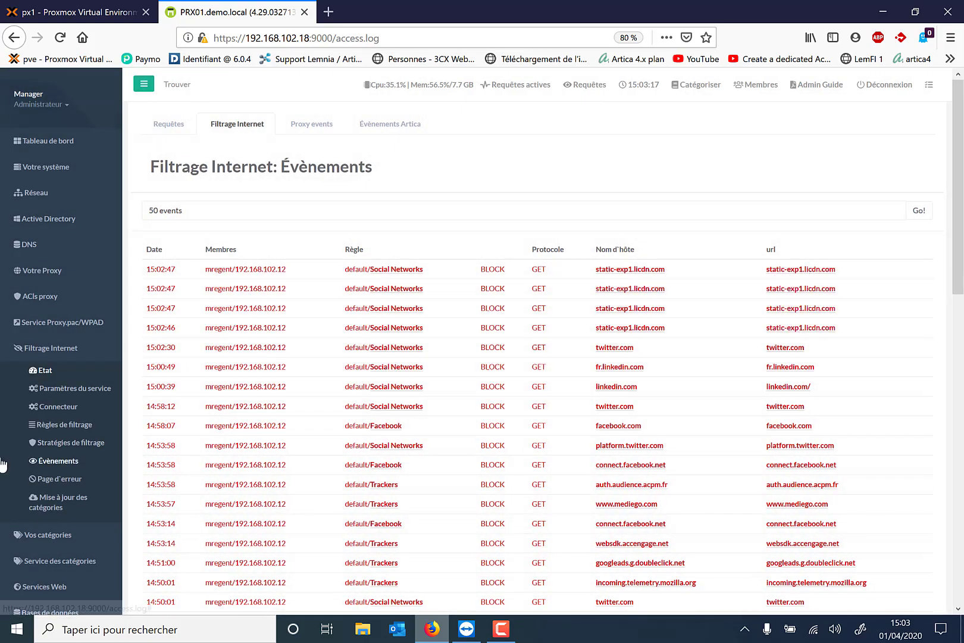
Restart the URL-filtering service from its status page and return to the remote session
{"action": "scroll", "coordinate": [34, 448], "scroll_direction": "down", "scroll_amount": 2}
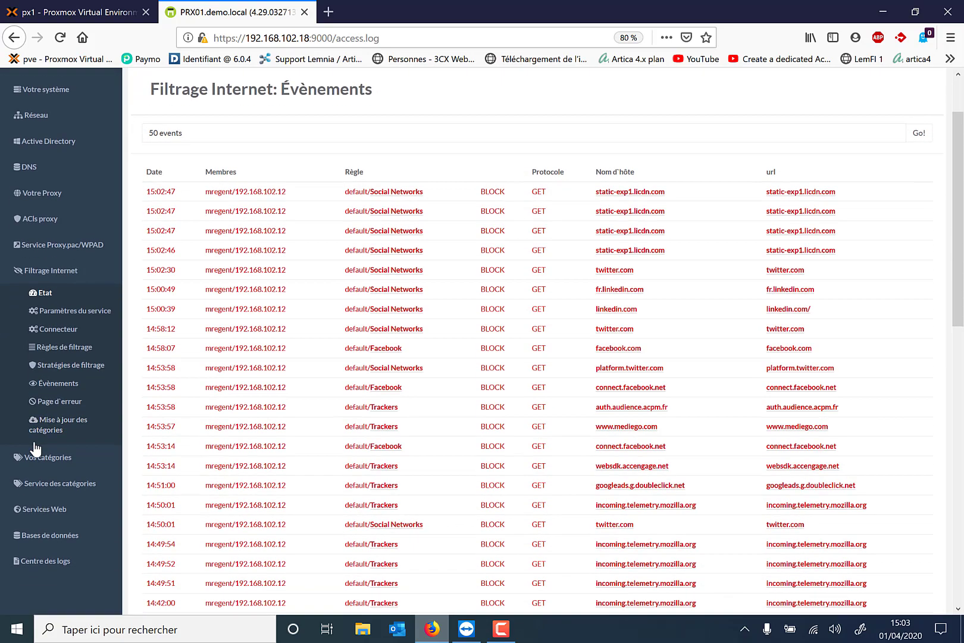
{"action": "left_click", "coordinate": [42, 295]}
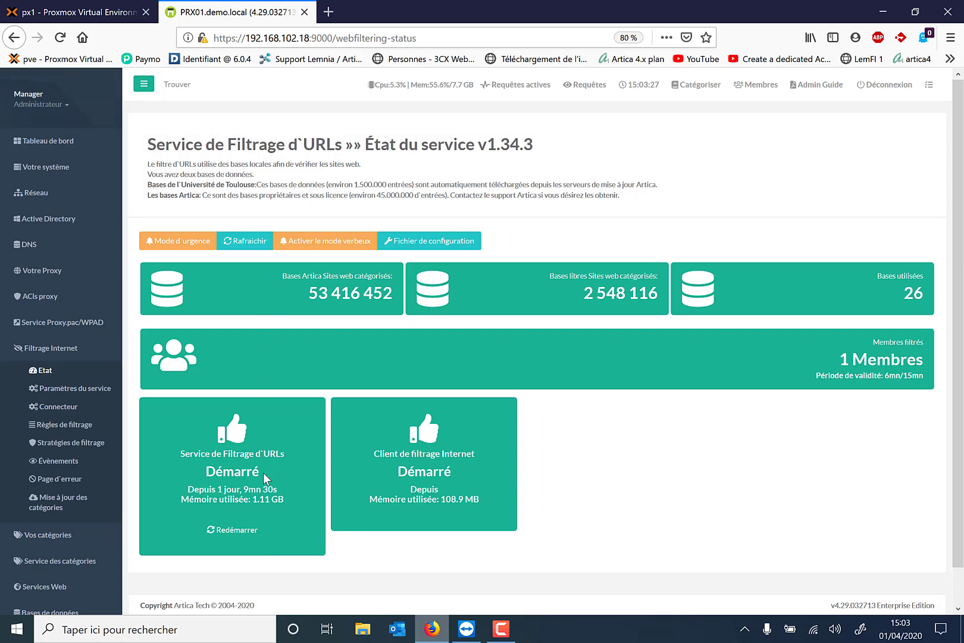
{"action": "left_click", "coordinate": [234, 536]}
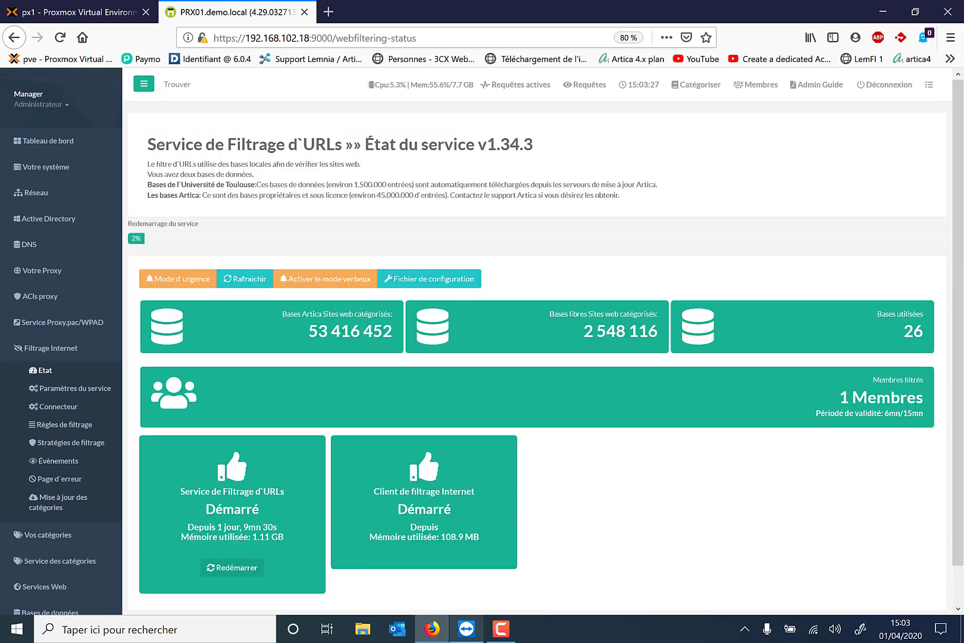
{"action": "left_click", "coordinate": [467, 628]}
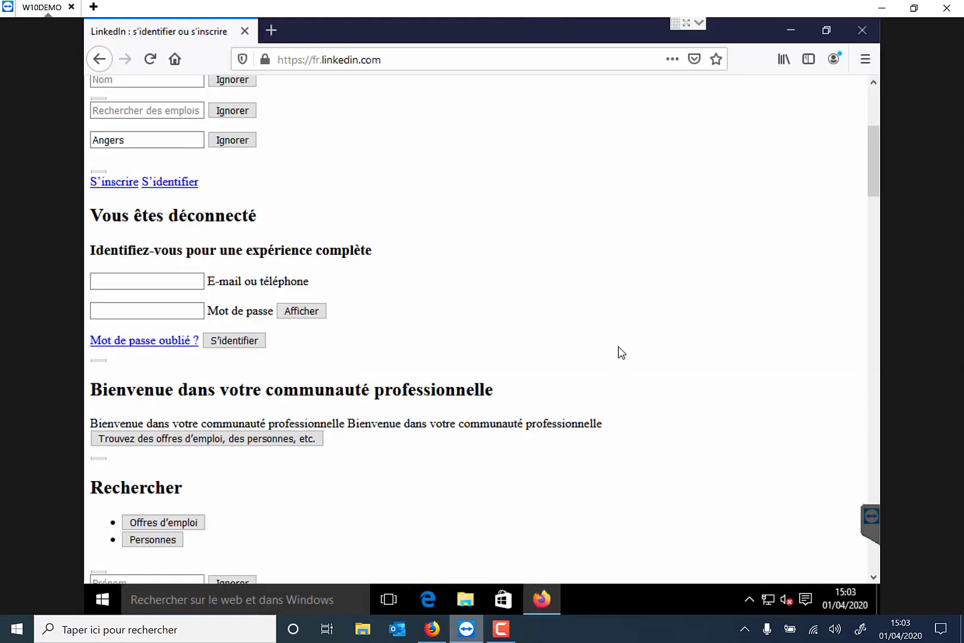
Wipe Firefox's cookies and cached content down to 0 octets, then close the browser and both tabs
{"action": "left_click", "coordinate": [864, 62]}
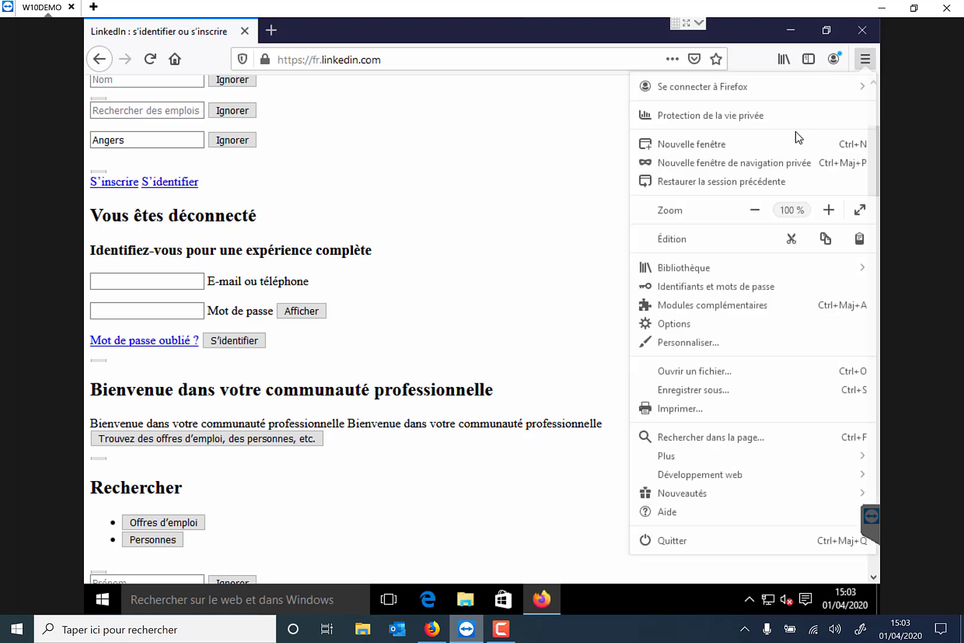
{"action": "left_click", "coordinate": [692, 328]}
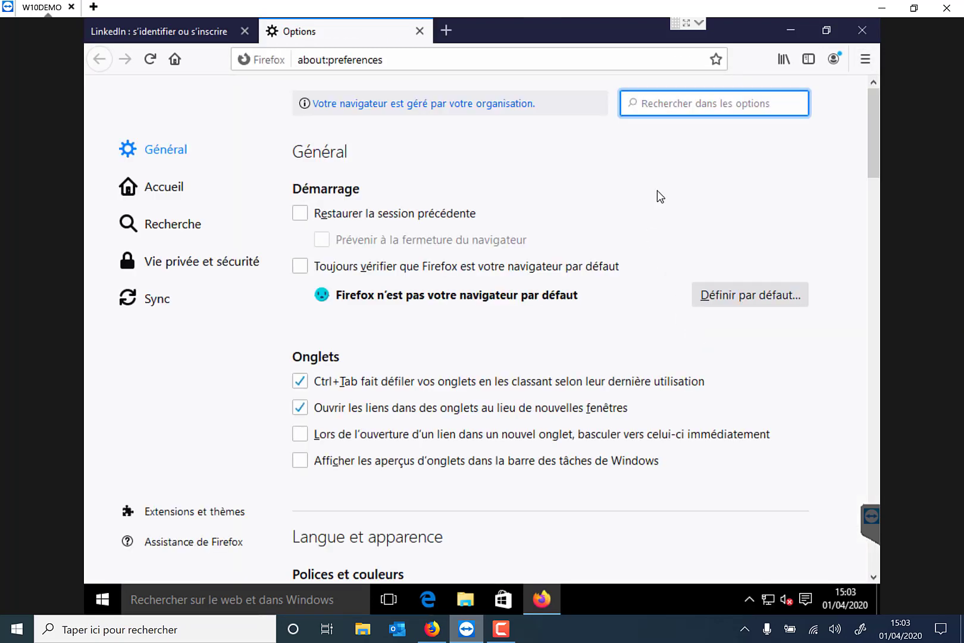
{"action": "type", "text": "cache"}
{"action": "left_click", "coordinate": [726, 215]}
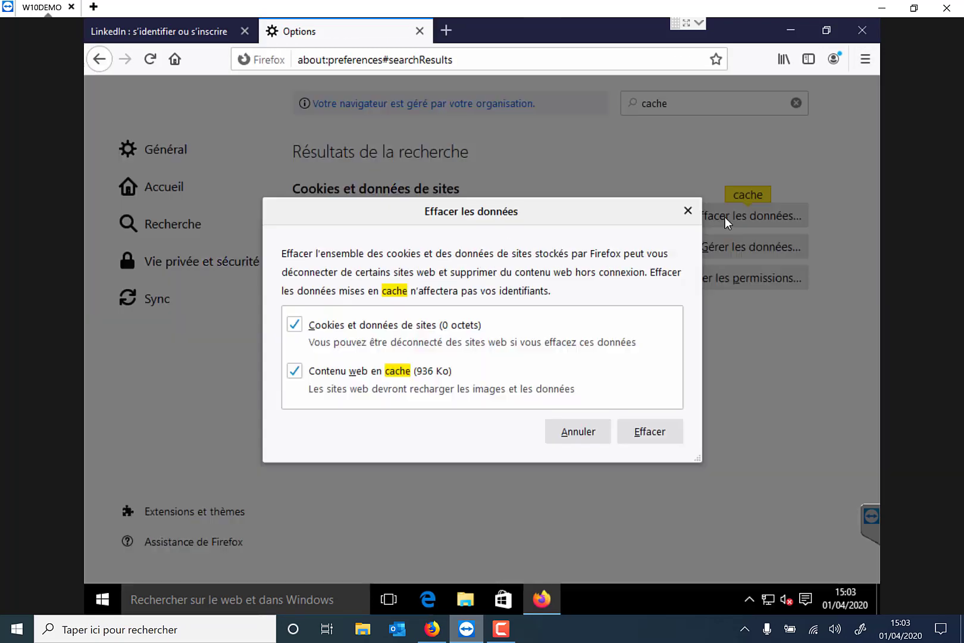
{"action": "left_click", "coordinate": [647, 437]}
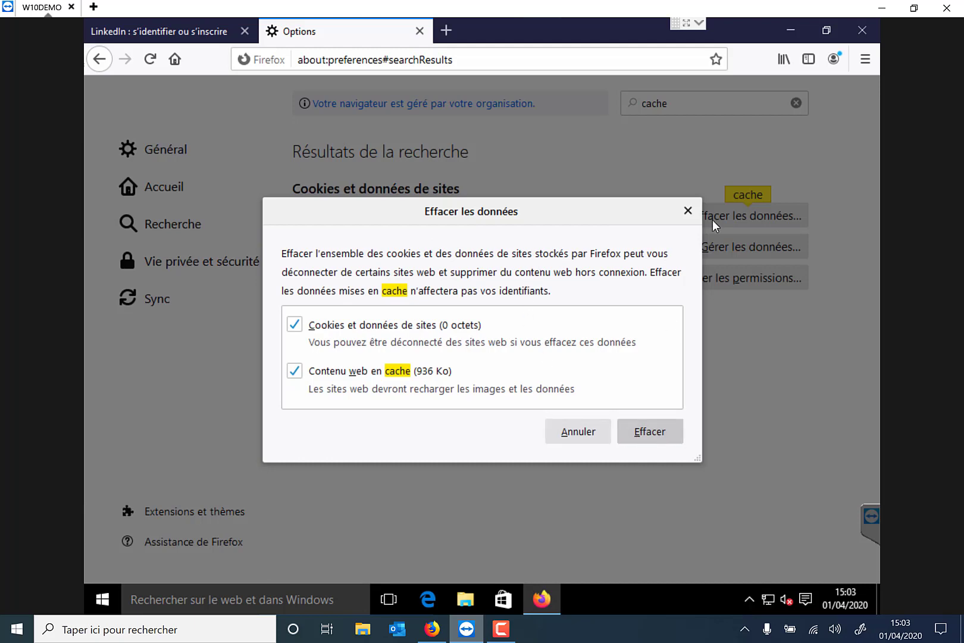
{"action": "left_click", "coordinate": [420, 332]}
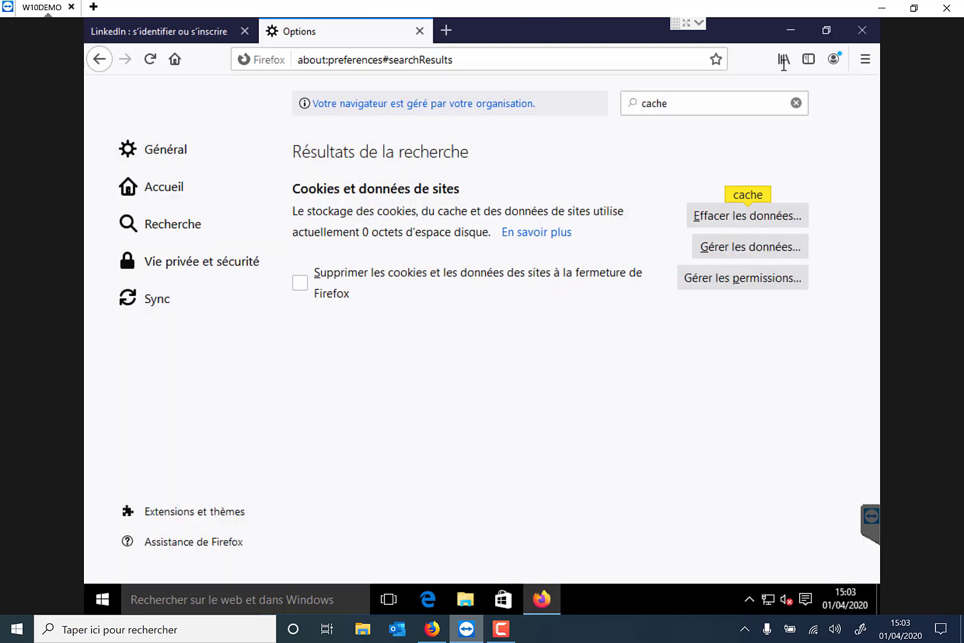
{"action": "left_click", "coordinate": [862, 30]}
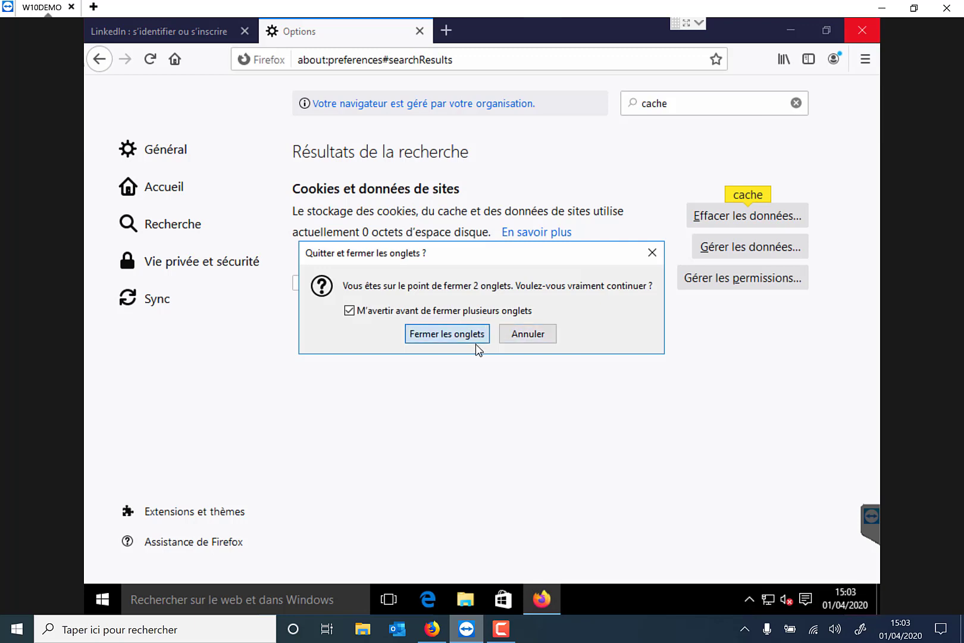
{"action": "left_click", "coordinate": [476, 342]}
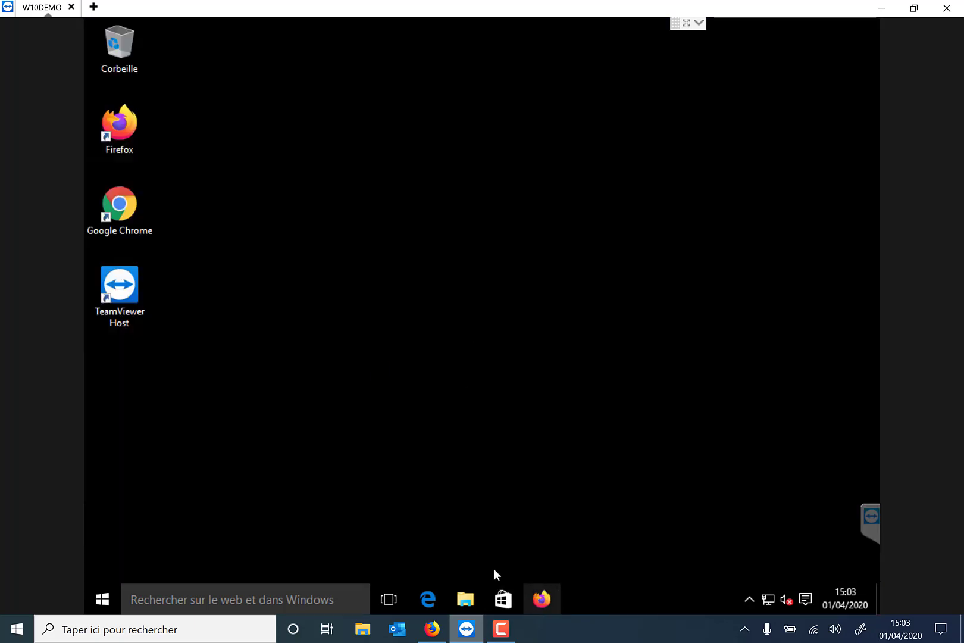
Search Google for linkedin and open the now fully styled fr.linkedin.com page, then return to Artica
{"action": "type", "text": "li"}
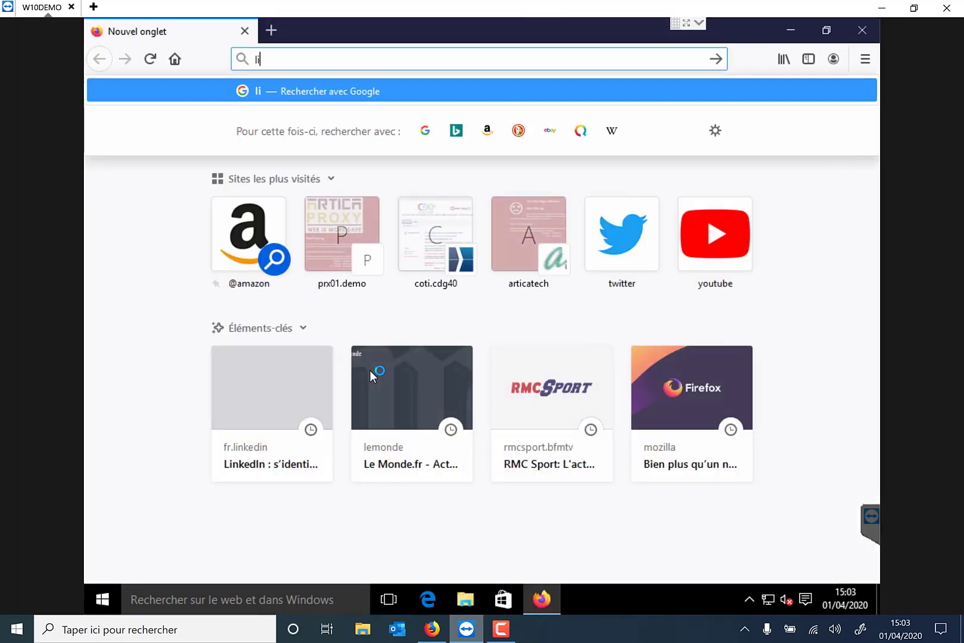
{"action": "type", "text": "nkedin"}
{"action": "key", "text": "Return"}
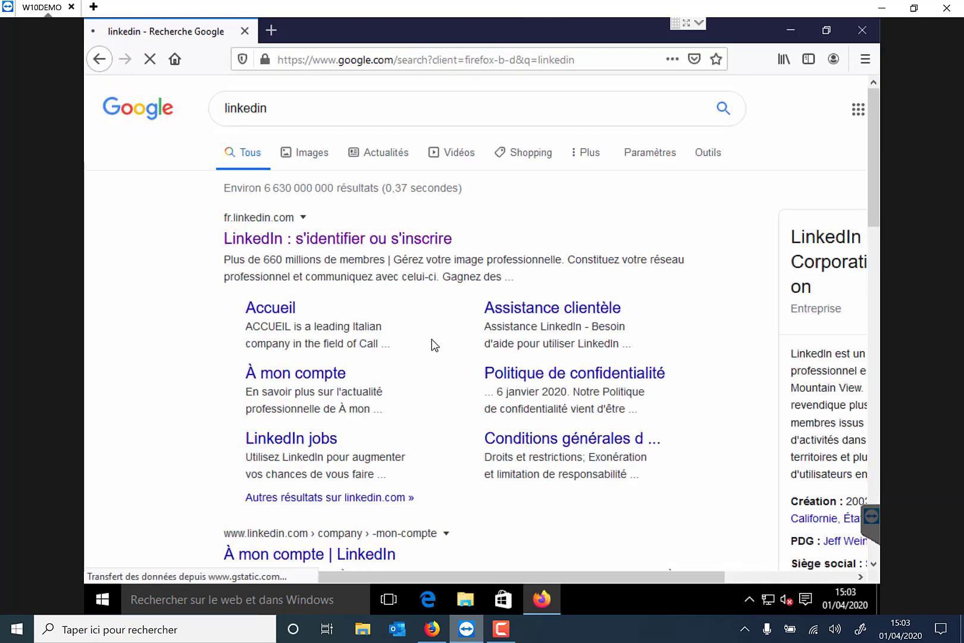
{"action": "left_click", "coordinate": [294, 241]}
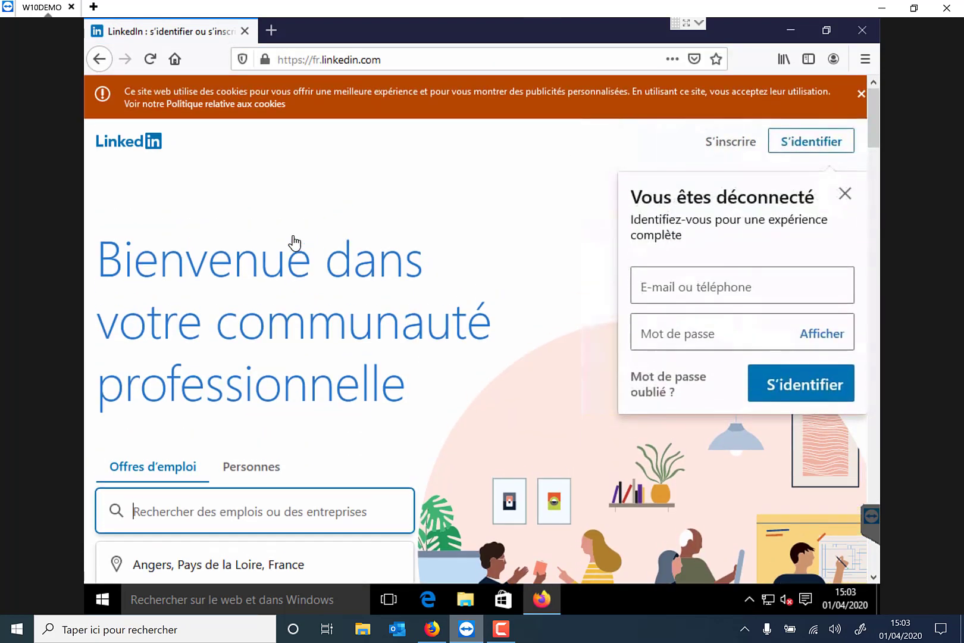
{"action": "scroll", "coordinate": [294, 236], "scroll_direction": "down", "scroll_amount": 15}
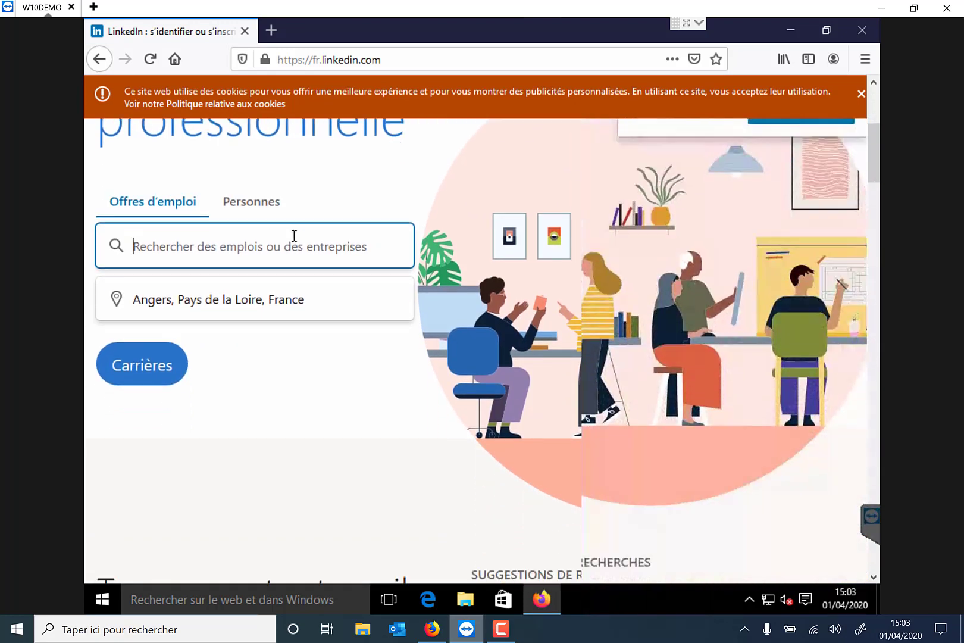
{"action": "scroll", "coordinate": [294, 235], "scroll_direction": "down", "scroll_amount": 5}
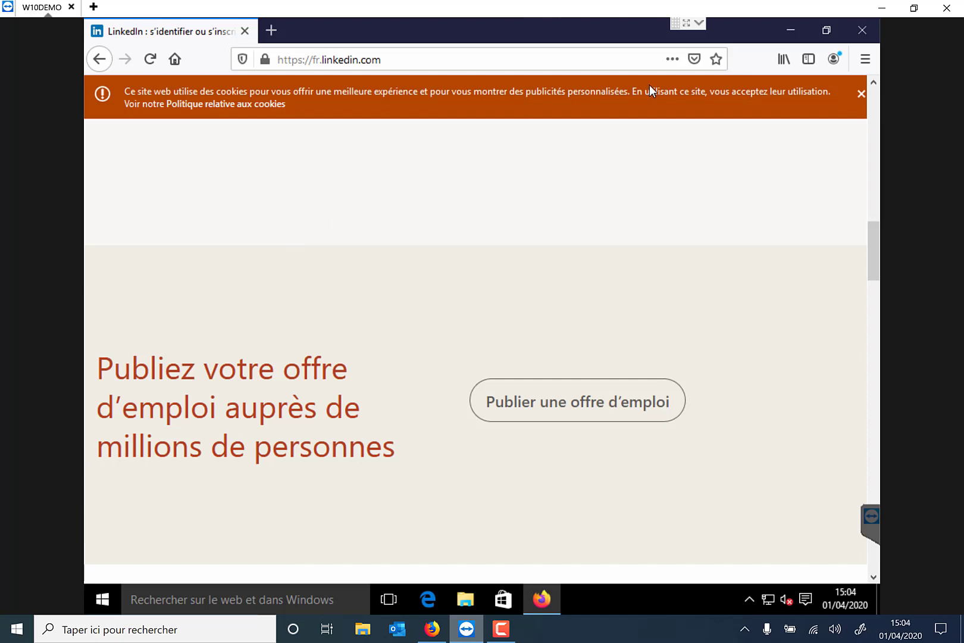
{"action": "left_click", "coordinate": [440, 630]}
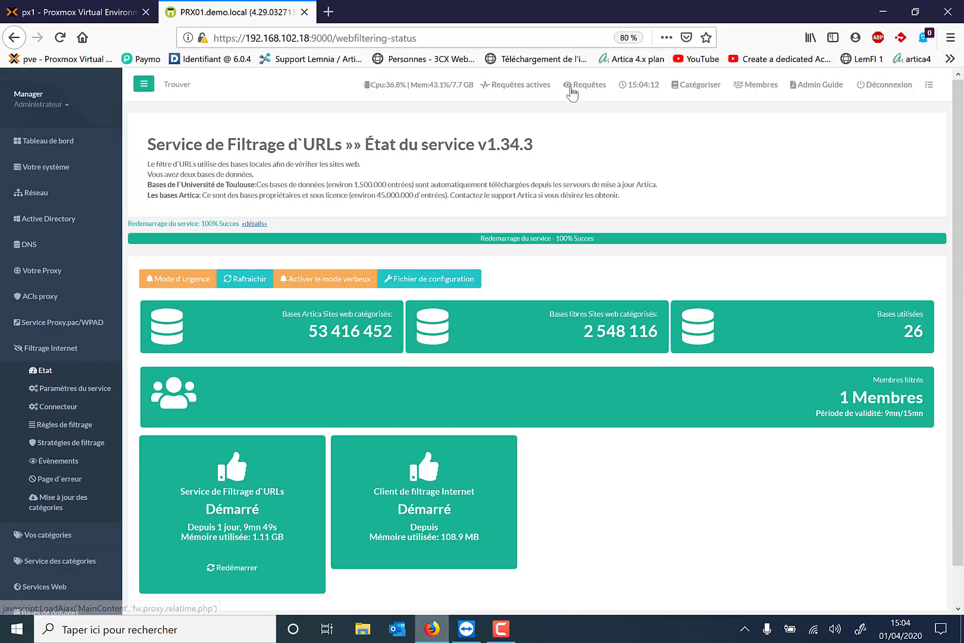
Filter the real-time request log with 'li' for LinkedIn entries, check URL filtering is Démarré, and return to the remote session
{"action": "left_click", "coordinate": [572, 90]}
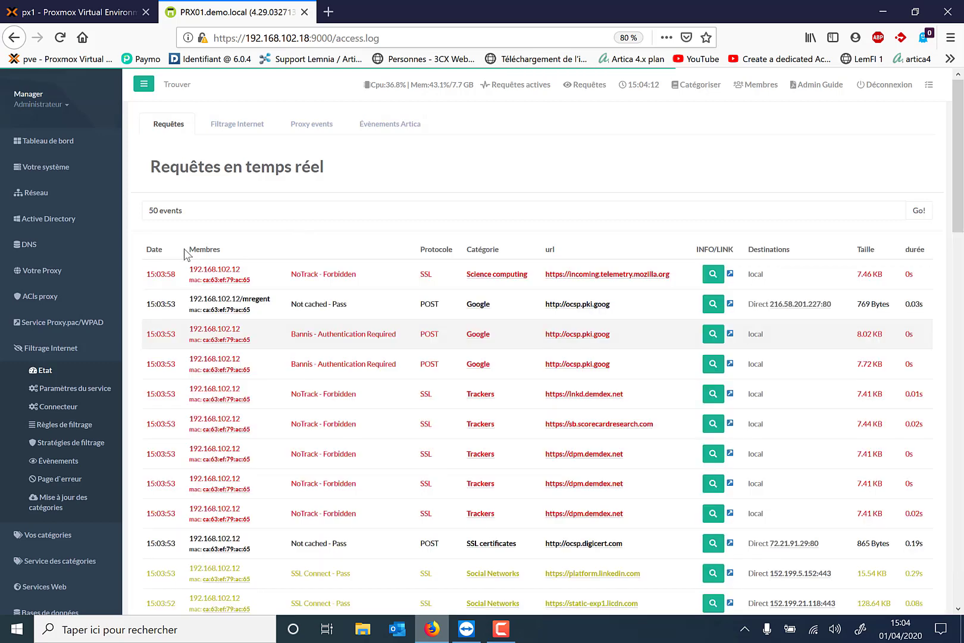
{"action": "left_click", "coordinate": [144, 215]}
{"action": "type", "text": "linkedin"}
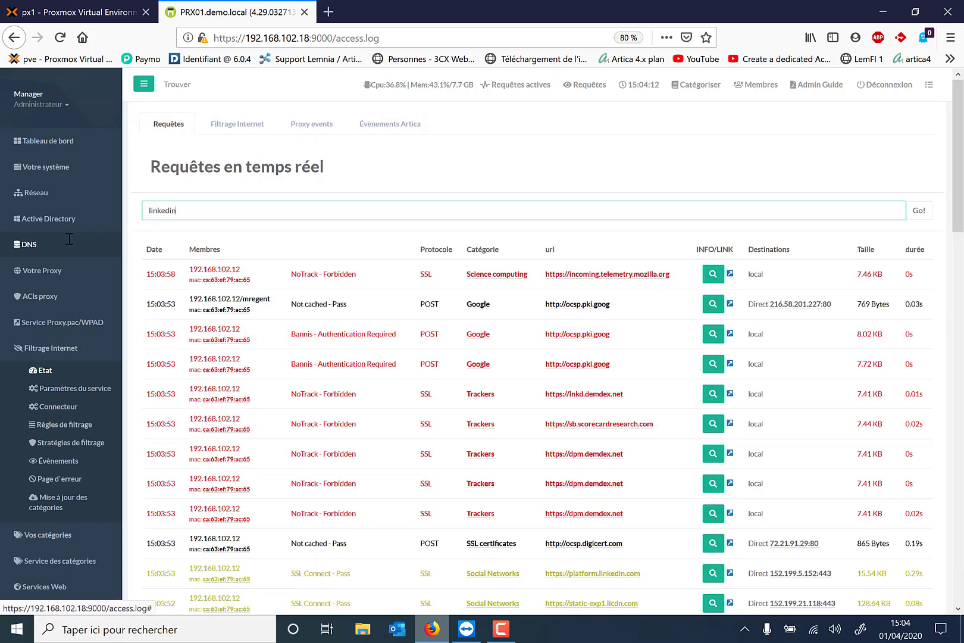
{"action": "key", "text": "Return"}
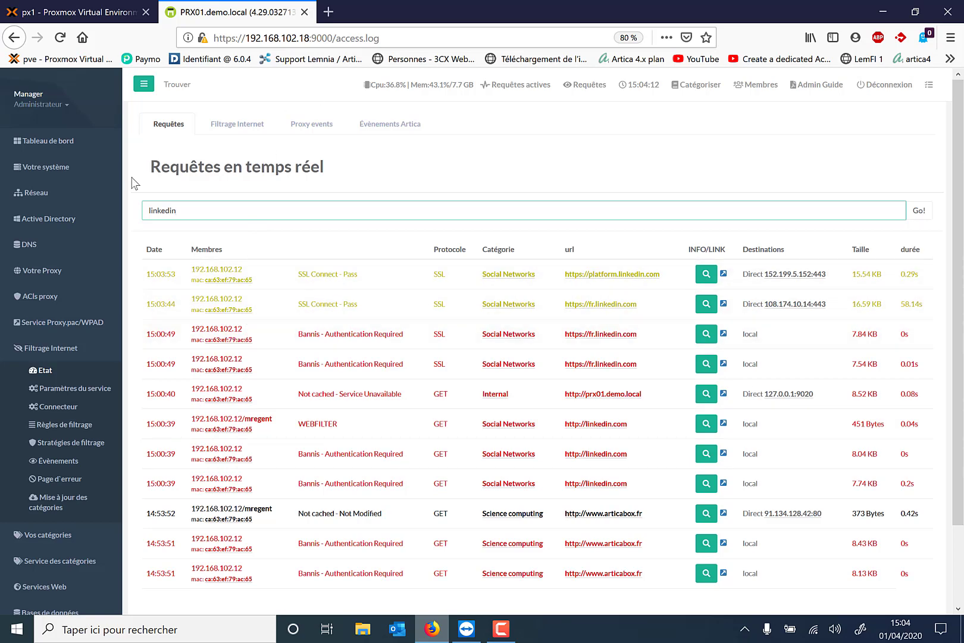
{"action": "left_click", "coordinate": [40, 371]}
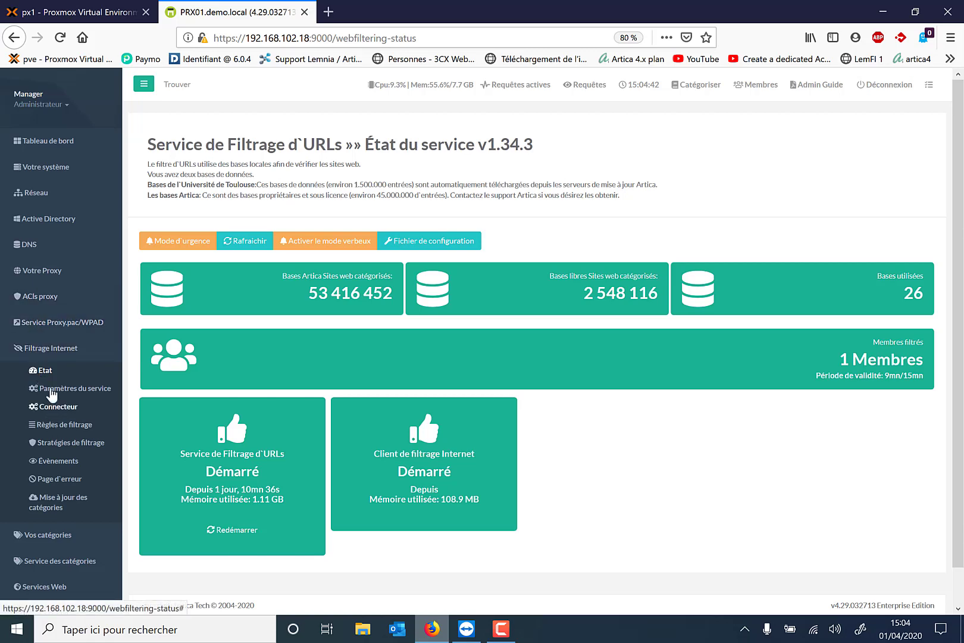
{"action": "scroll", "coordinate": [75, 402], "scroll_direction": "down", "scroll_amount": 1}
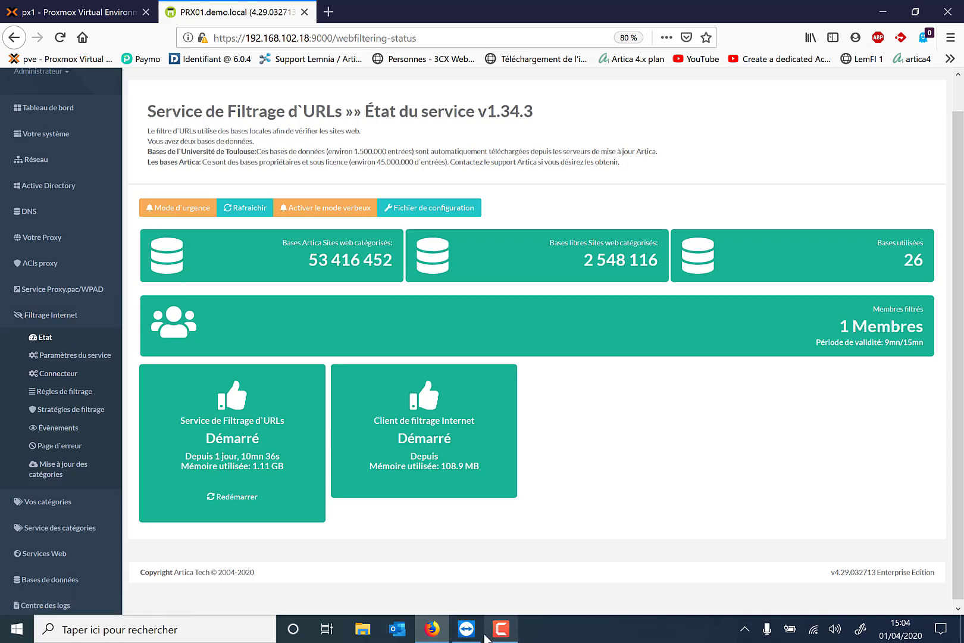
{"action": "left_click", "coordinate": [466, 629]}
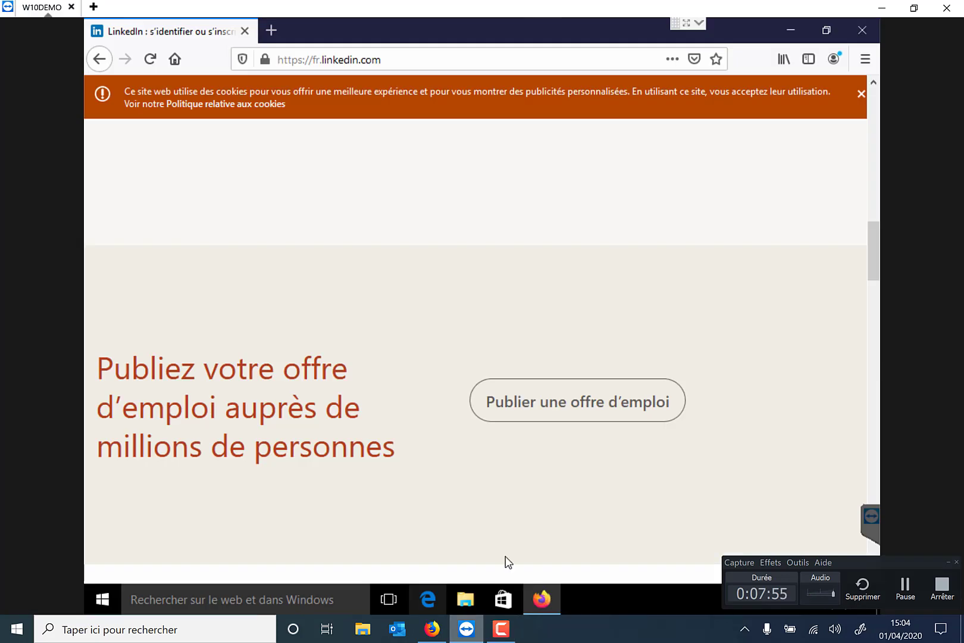
{"action": "left_click", "coordinate": [406, 60]}
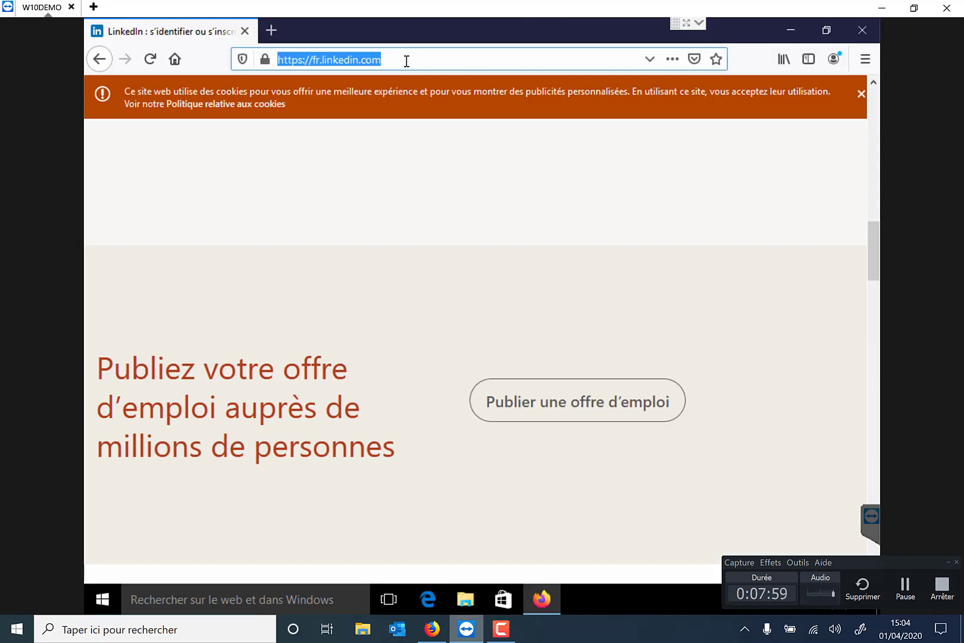
{"action": "type", "text": "tec"}
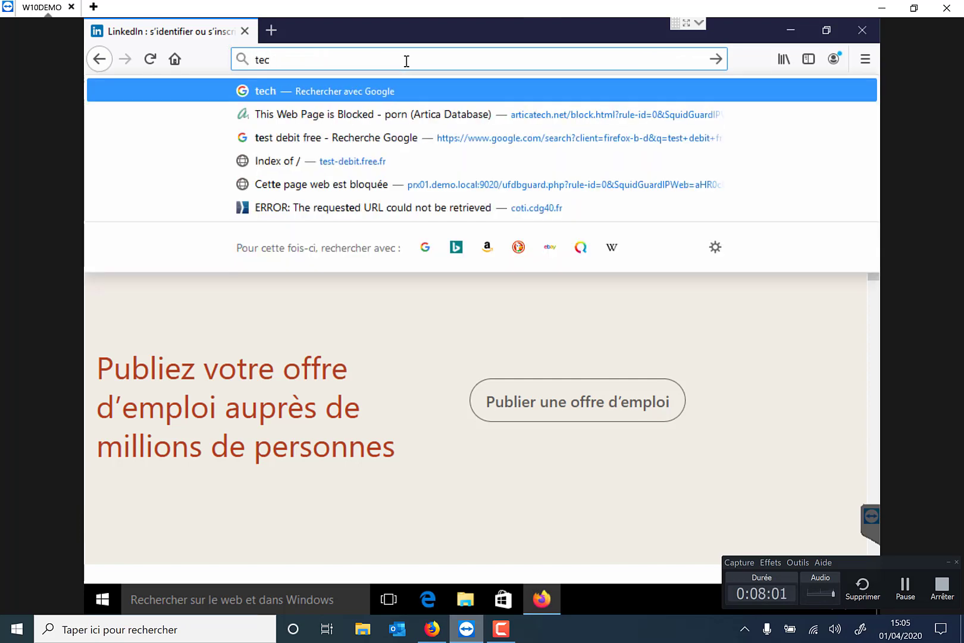
{"action": "type", "text": "h2tech"}
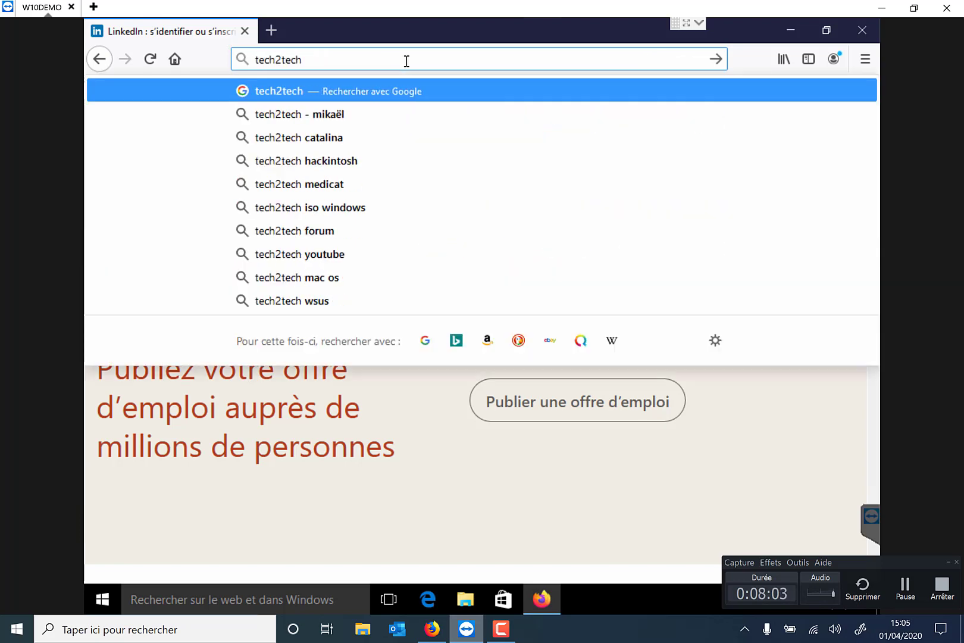
{"action": "key", "text": "Return"}
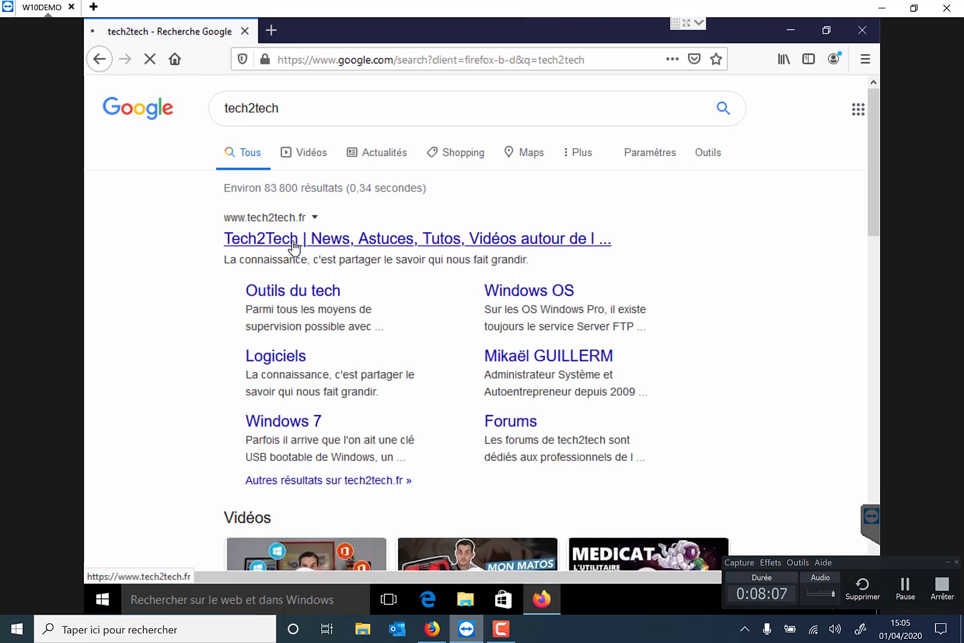
{"action": "left_click", "coordinate": [293, 240]}
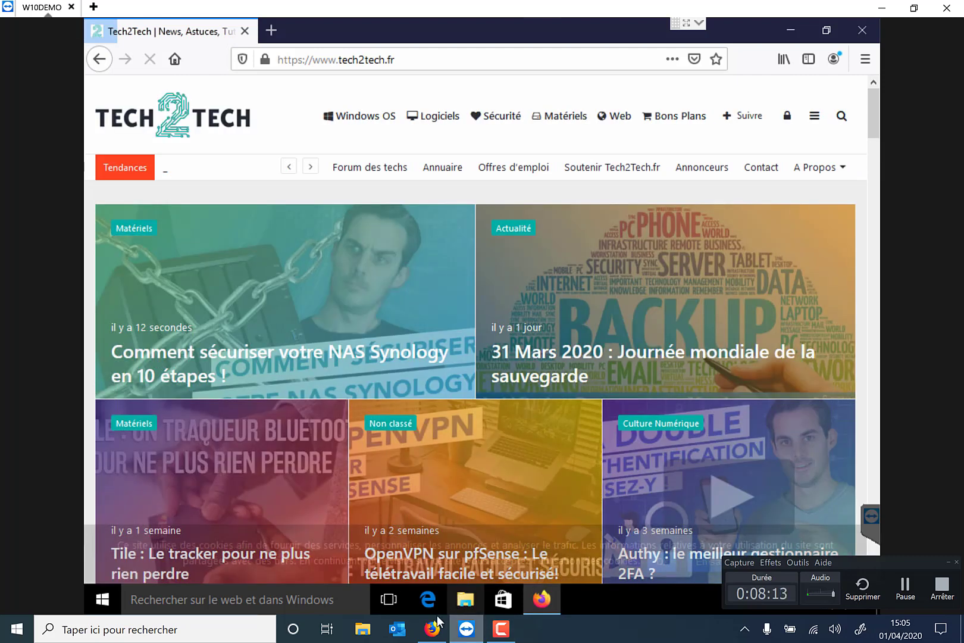
{"action": "left_click", "coordinate": [429, 633]}
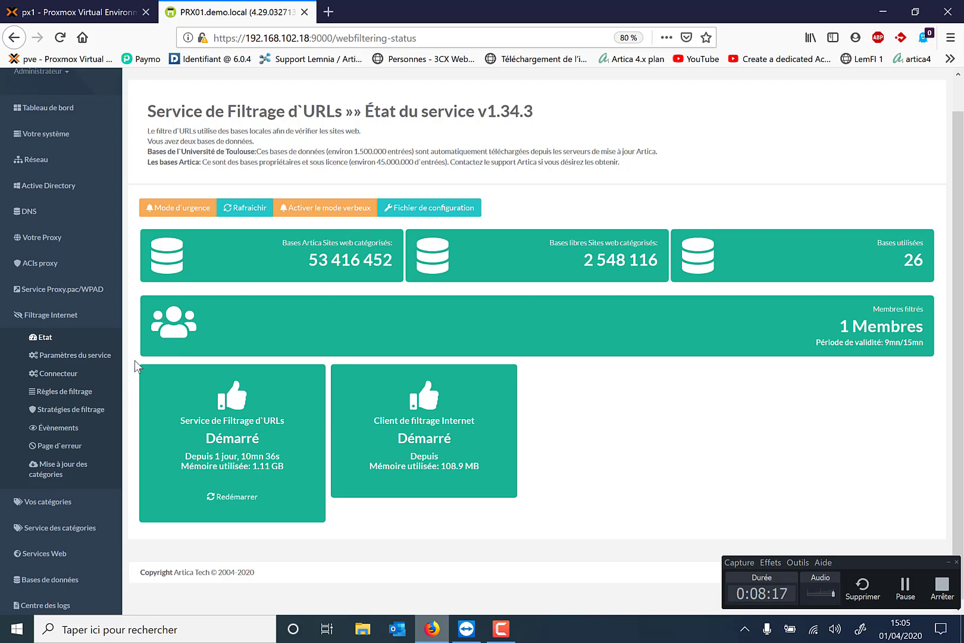
Open Artica's Catégoriser tool on the Tester les catégories tab, then bring back the remote tech2tech.fr page
{"action": "scroll", "coordinate": [209, 268], "scroll_direction": "up", "scroll_amount": 1}
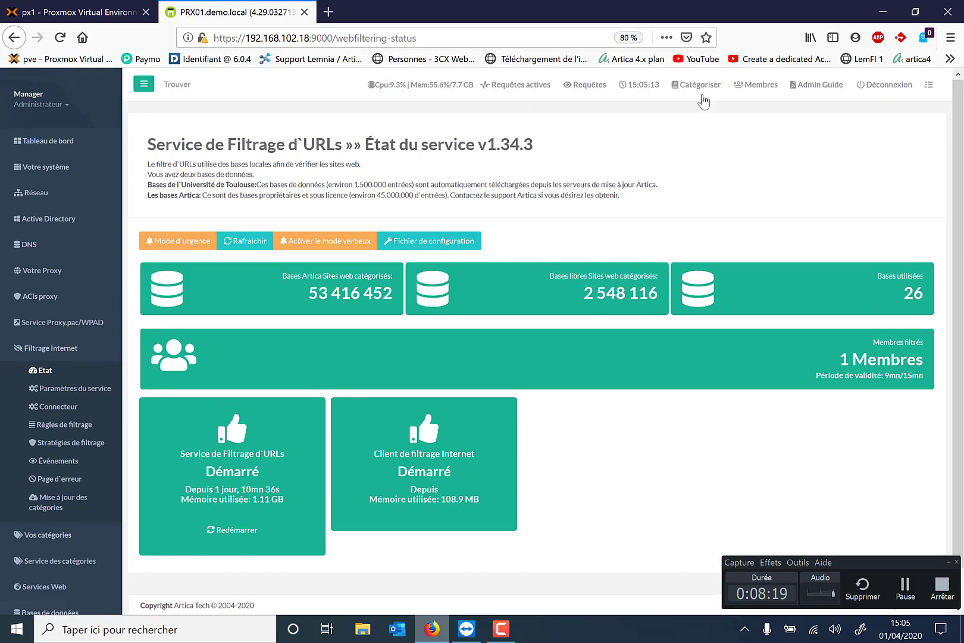
{"action": "left_click", "coordinate": [702, 88]}
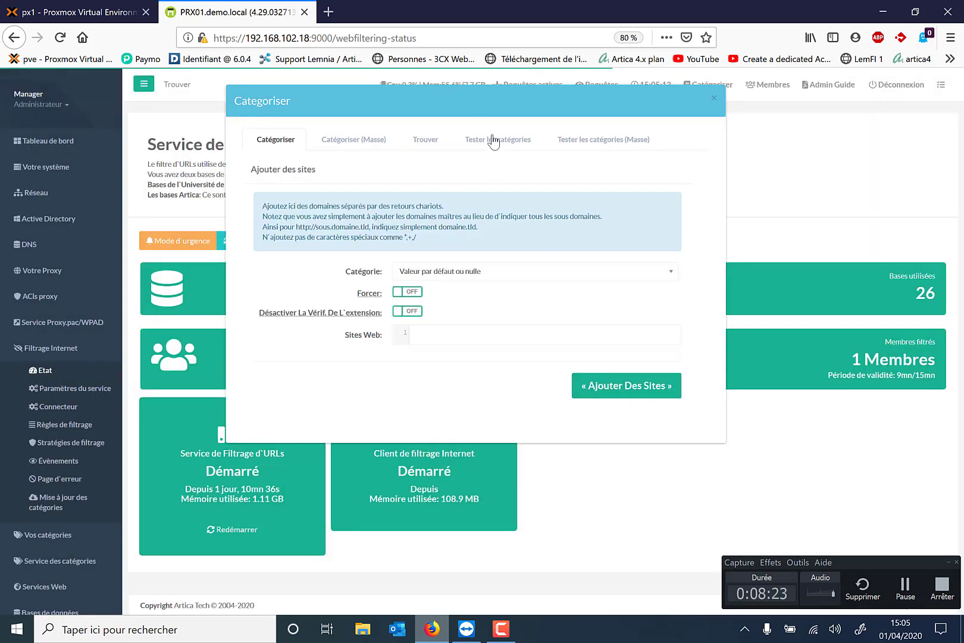
{"action": "left_click", "coordinate": [497, 139]}
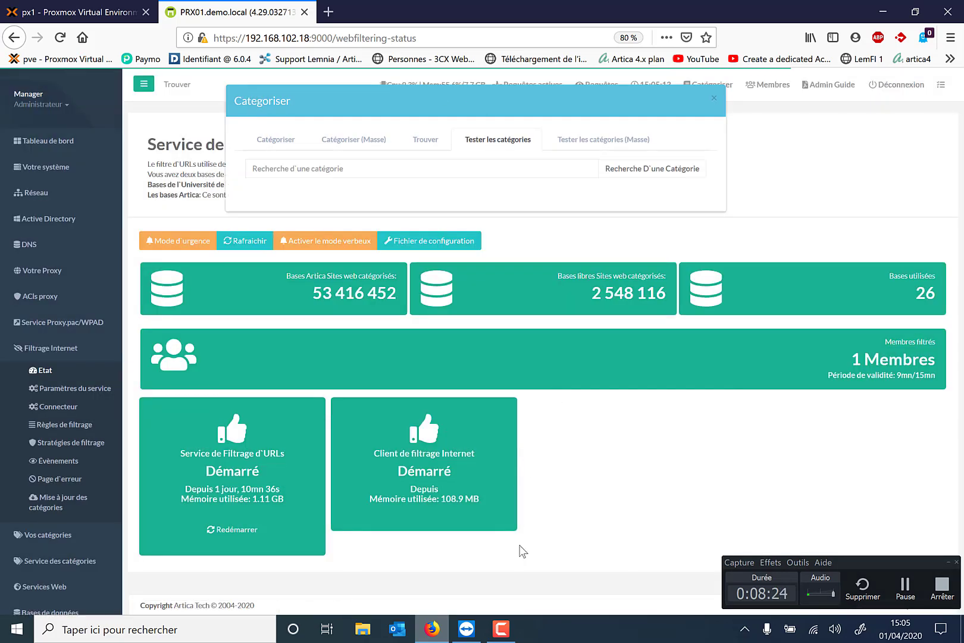
{"action": "left_click", "coordinate": [428, 638]}
{"action": "left_click", "coordinate": [428, 638]}
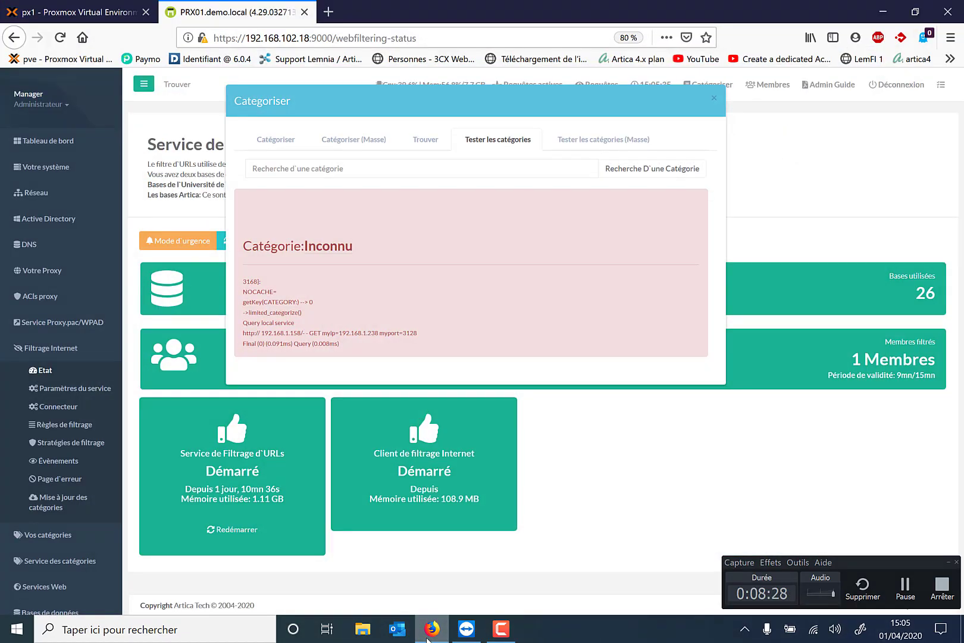
{"action": "left_click", "coordinate": [439, 638]}
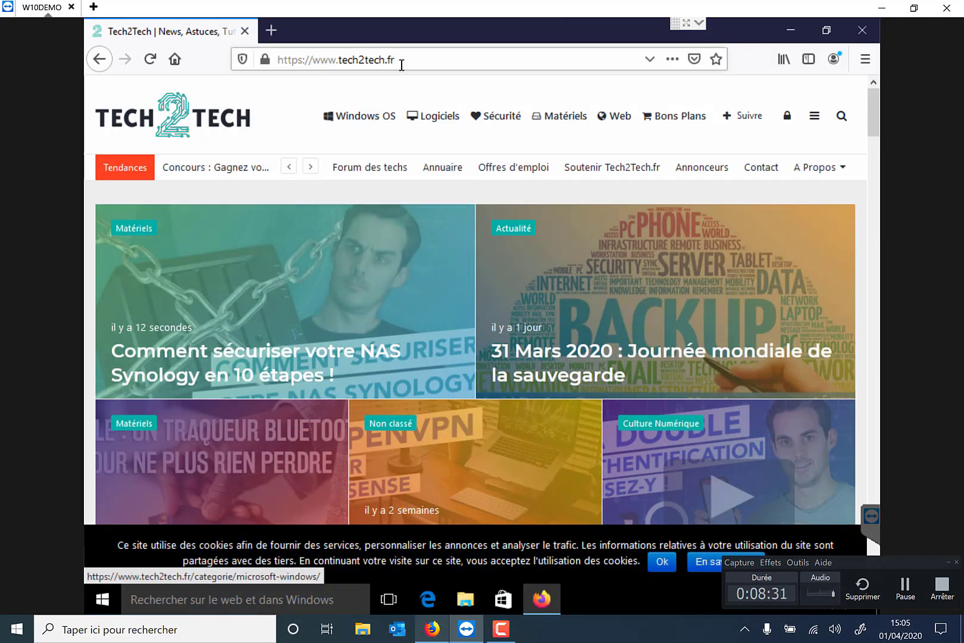
Copy tech2tech.fr from the address bar and look up its category in the tester
{"action": "left_click", "coordinate": [390, 58]}
{"action": "left_click_drag", "start_coordinate": [390, 59], "coordinate": [339, 59]}
{"action": "key", "text": "ctrl+c"}
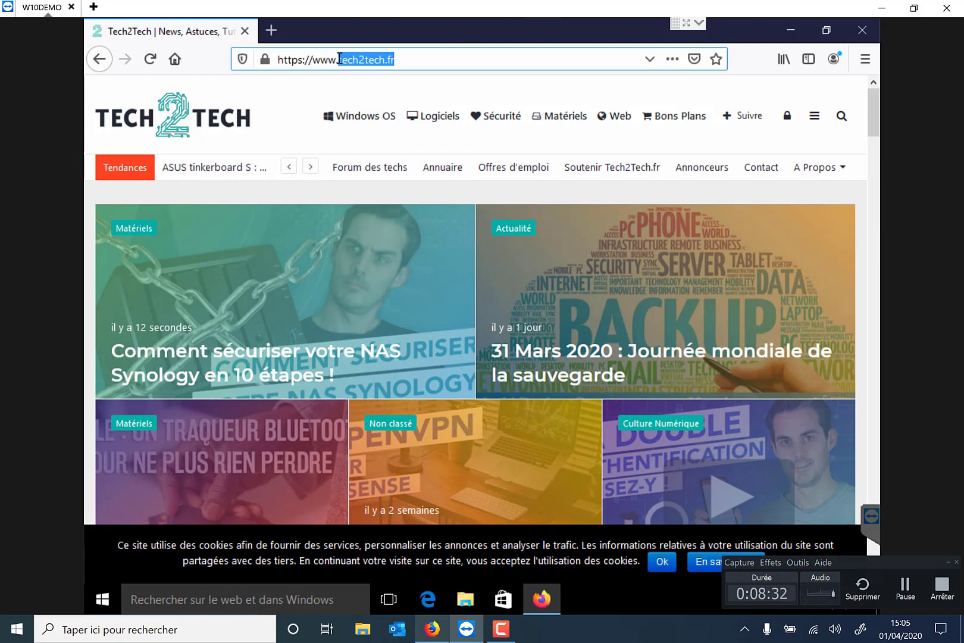
{"action": "left_click", "coordinate": [439, 635]}
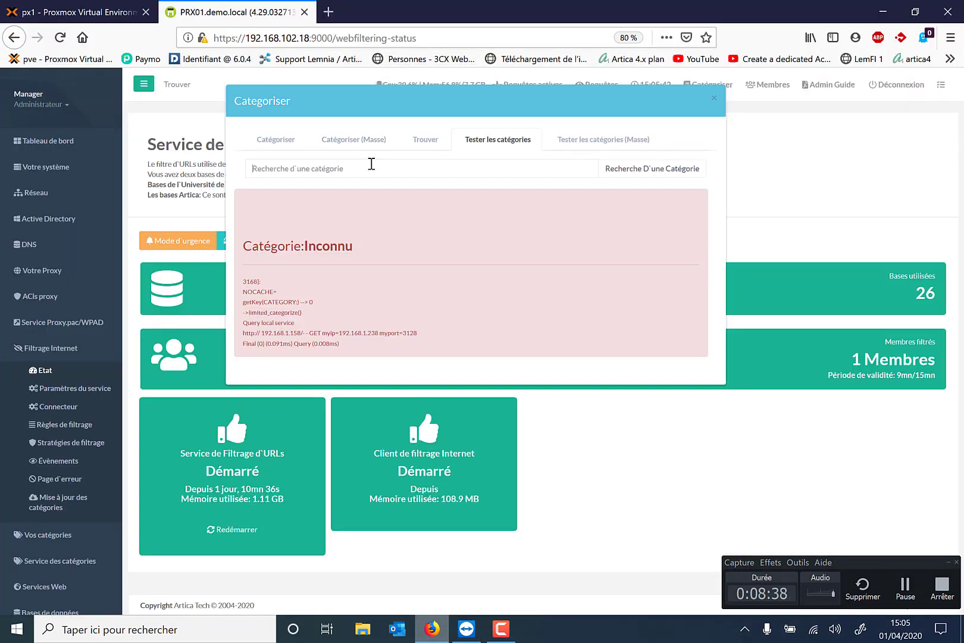
{"action": "left_click", "coordinate": [371, 166]}
{"action": "key", "text": "ctrl+v"}
{"action": "left_click", "coordinate": [647, 170]}
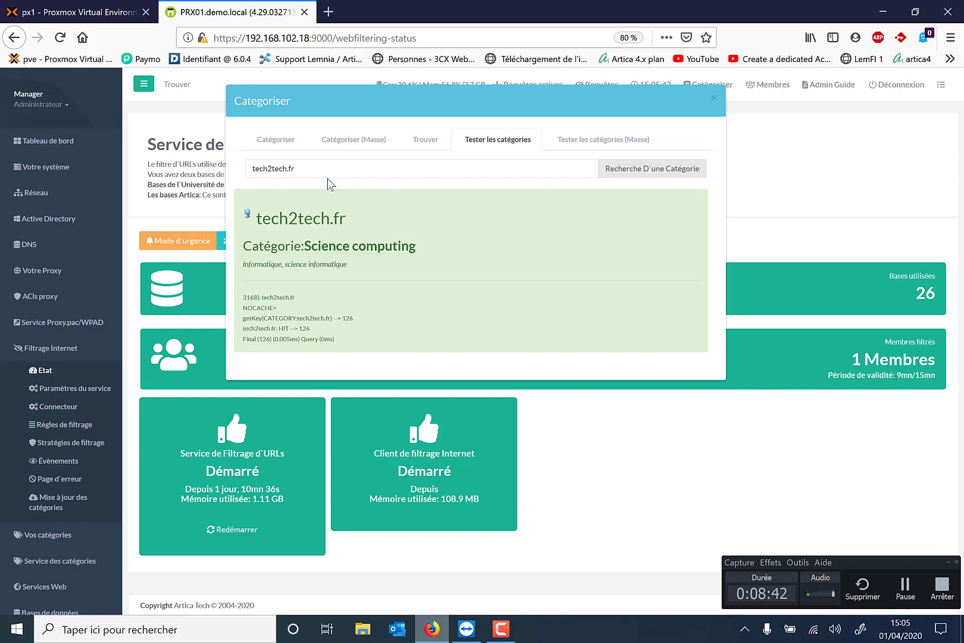
Test lemnia.fr, then articabox.fr, which is categorised as Science computing
{"action": "left_click_drag", "start_coordinate": [324, 169], "coordinate": [190, 177]}
{"action": "type", "text": "lemnia"}
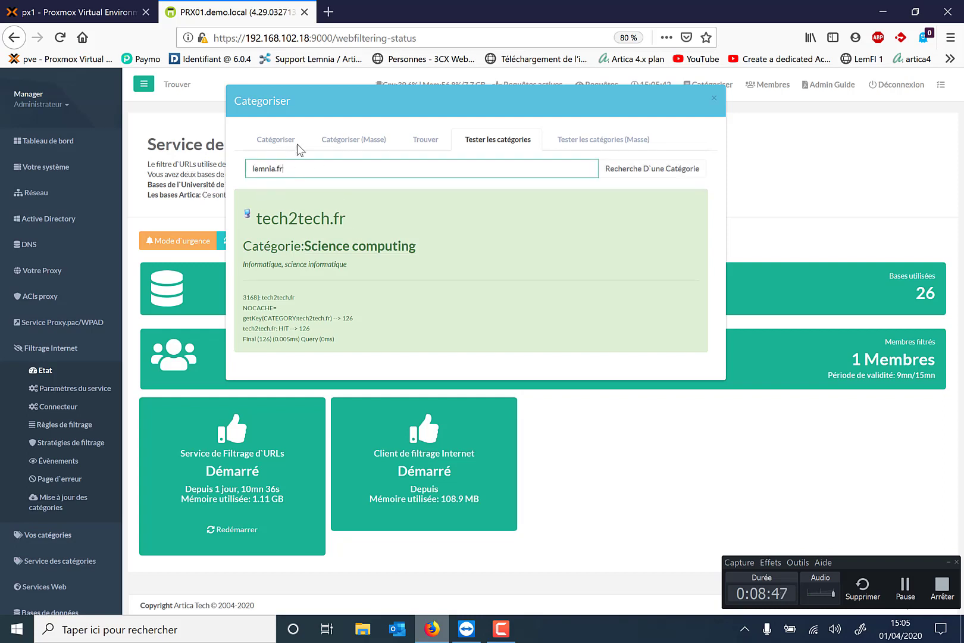
{"action": "left_click", "coordinate": [655, 173]}
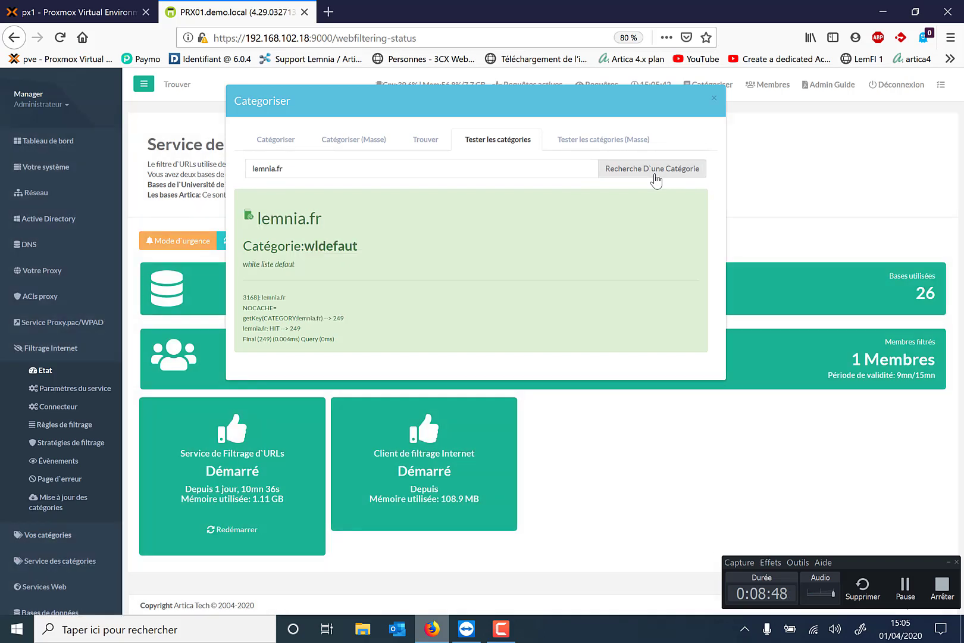
{"action": "left_click", "coordinate": [322, 164]}
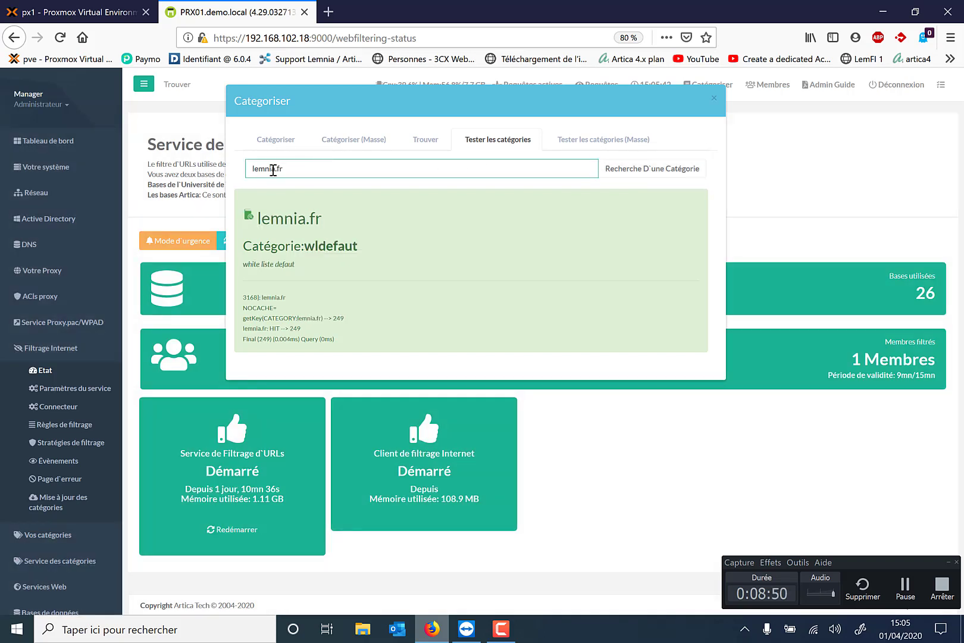
{"action": "triple_click", "coordinate": [273, 169]}
{"action": "type", "text": "articabox.fr"}
{"action": "key", "text": "Return"}
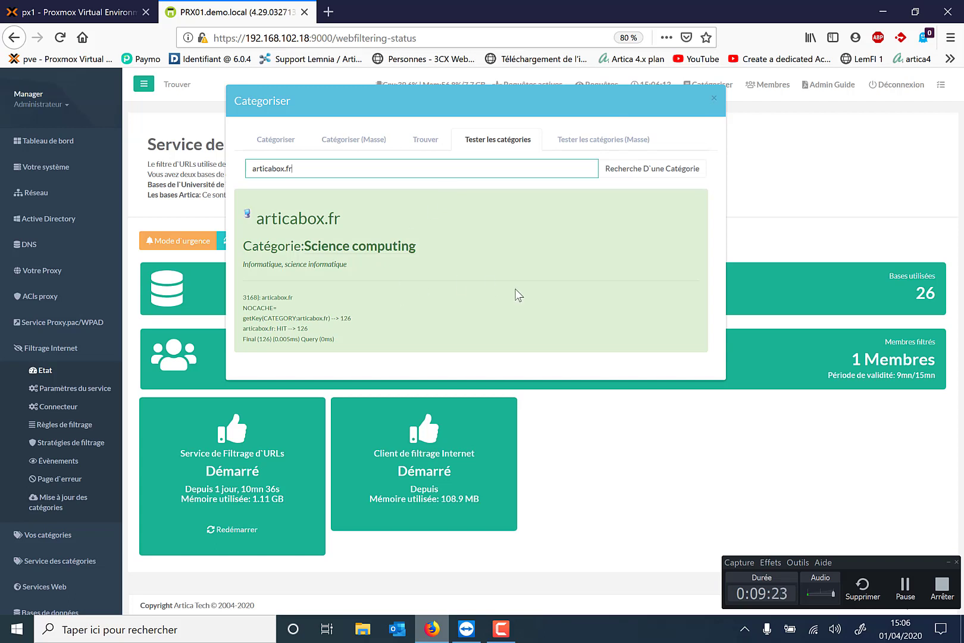
Close the category tester and expand Votre Proxy in the sidebar
{"action": "left_click", "coordinate": [714, 100]}
{"action": "scroll", "coordinate": [327, 215], "scroll_direction": "down", "scroll_amount": 1}
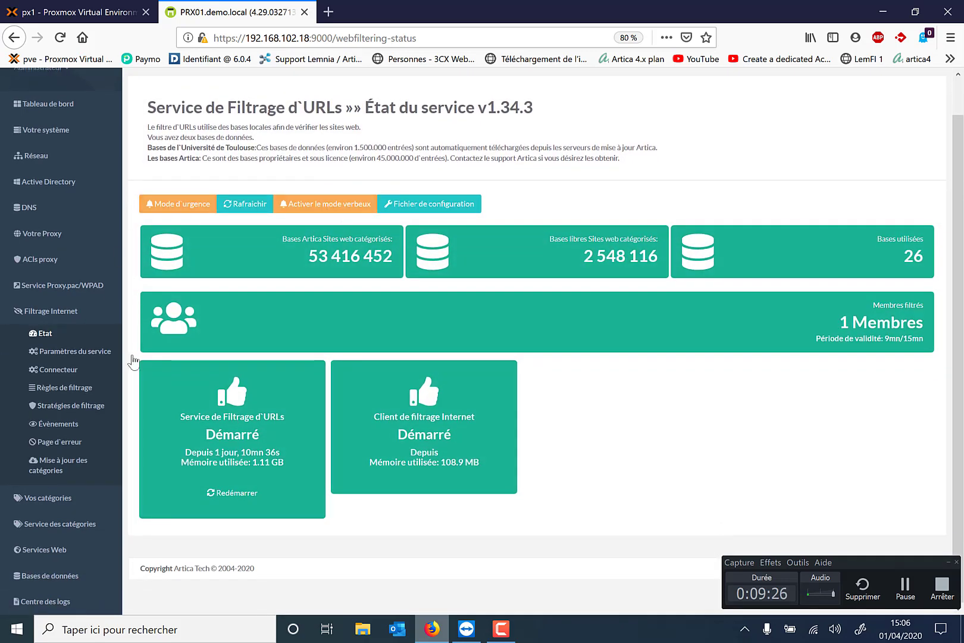
{"action": "left_click", "coordinate": [50, 237]}
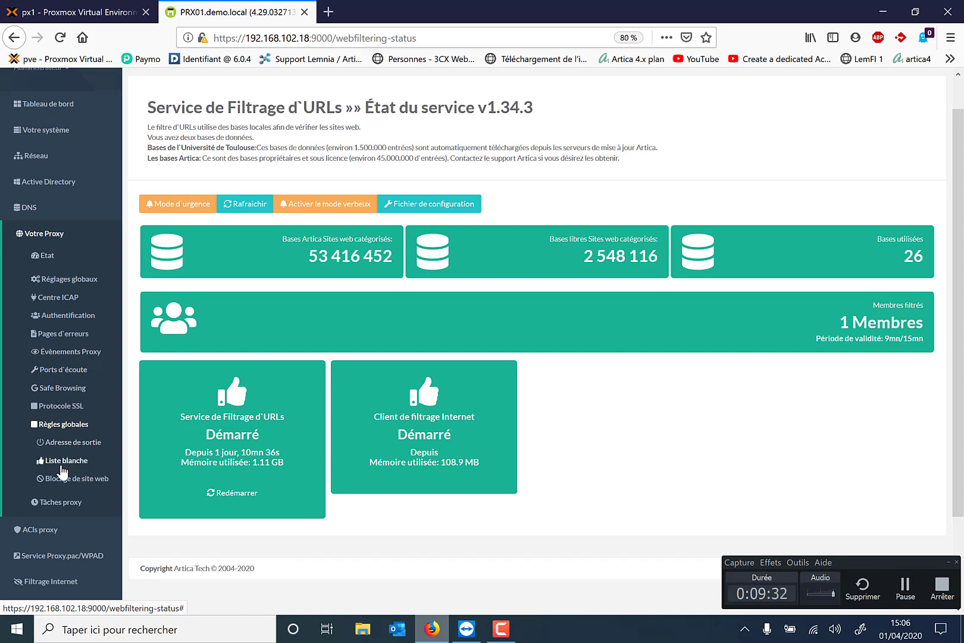
Add tech2tech to the Sites Web list in Blocage de site web and apply
{"action": "left_click", "coordinate": [59, 487]}
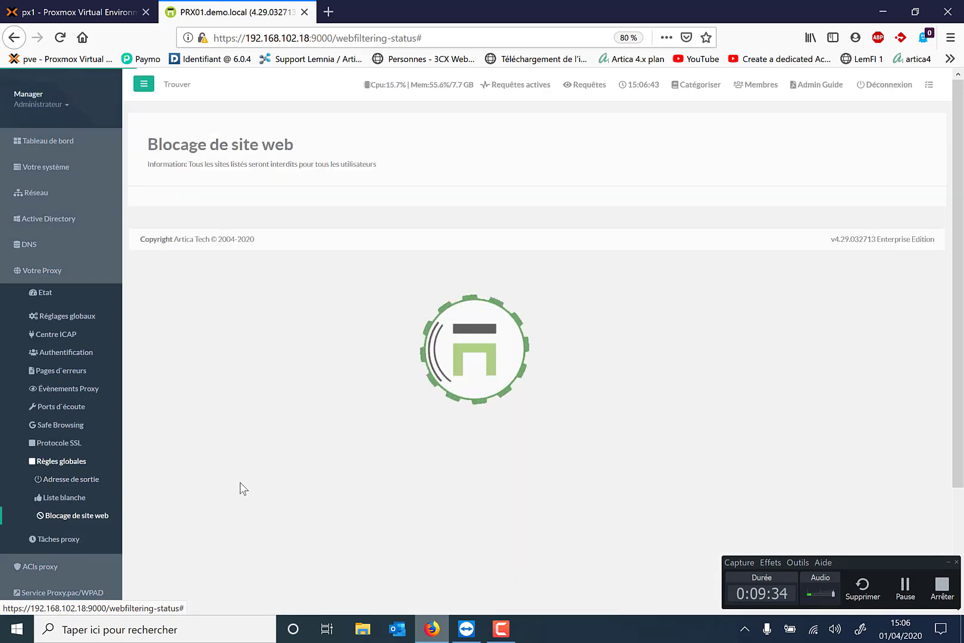
{"action": "scroll", "coordinate": [239, 482], "scroll_direction": "down", "scroll_amount": 3}
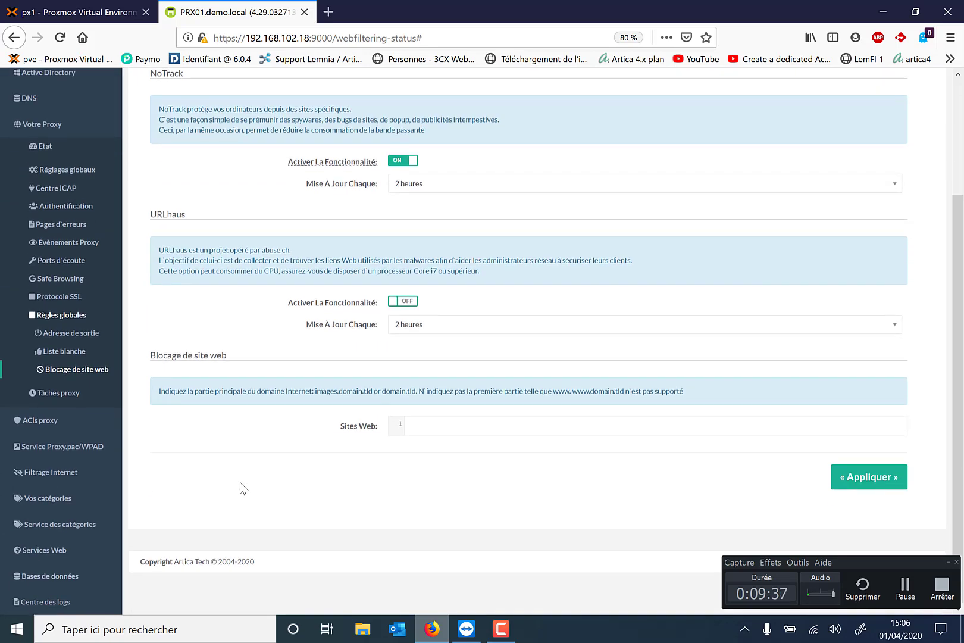
{"action": "left_click", "coordinate": [426, 423]}
{"action": "type", "text": "tech2tech.fr"}
{"action": "left_click", "coordinate": [848, 489]}
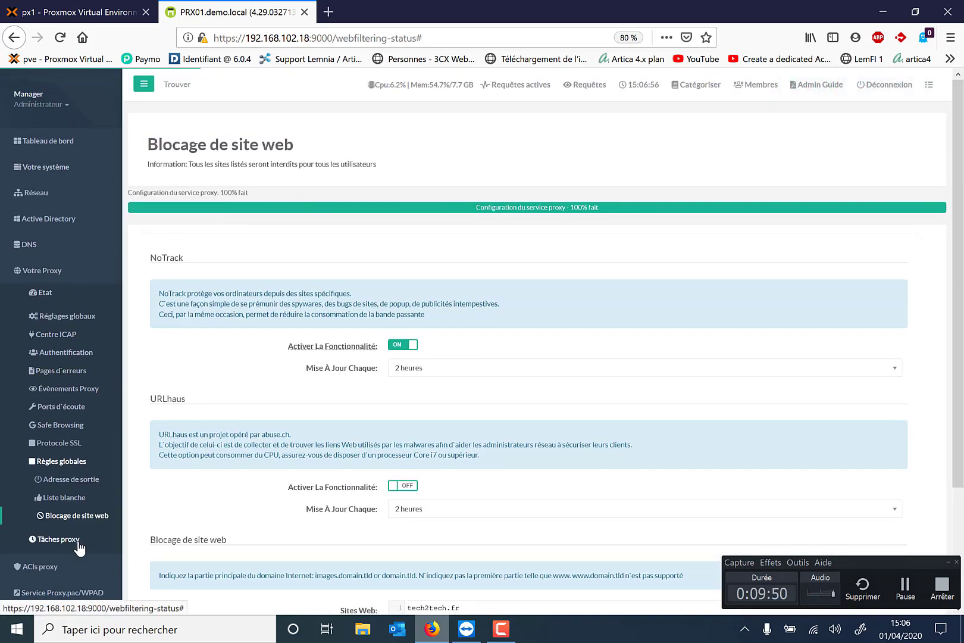
Restart the URL filtering service from Filtrage Internet > Etat
{"action": "scroll", "coordinate": [80, 545], "scroll_direction": "down", "scroll_amount": 3}
{"action": "left_click", "coordinate": [62, 520]}
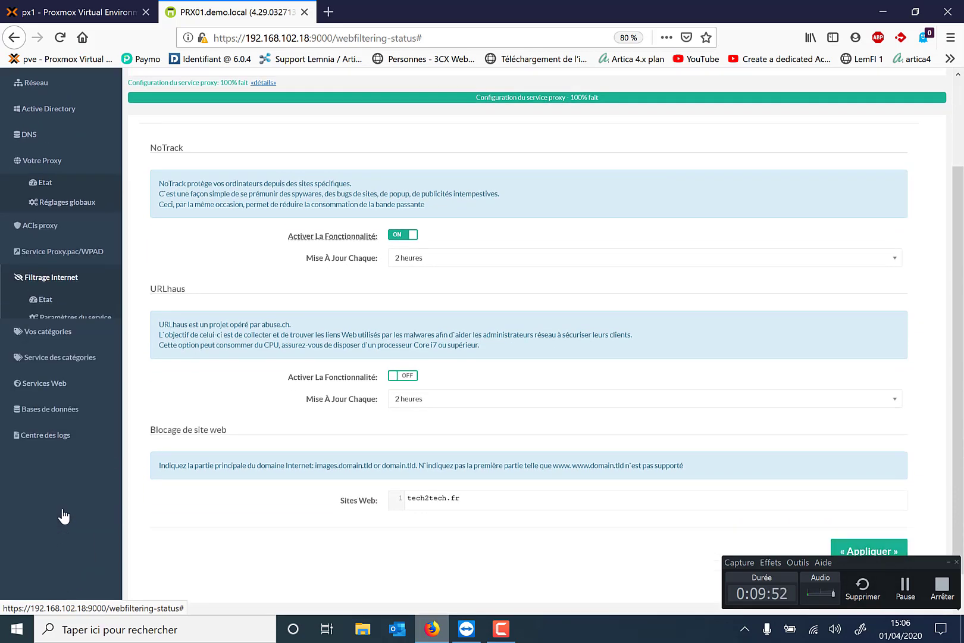
{"action": "left_click", "coordinate": [53, 262]}
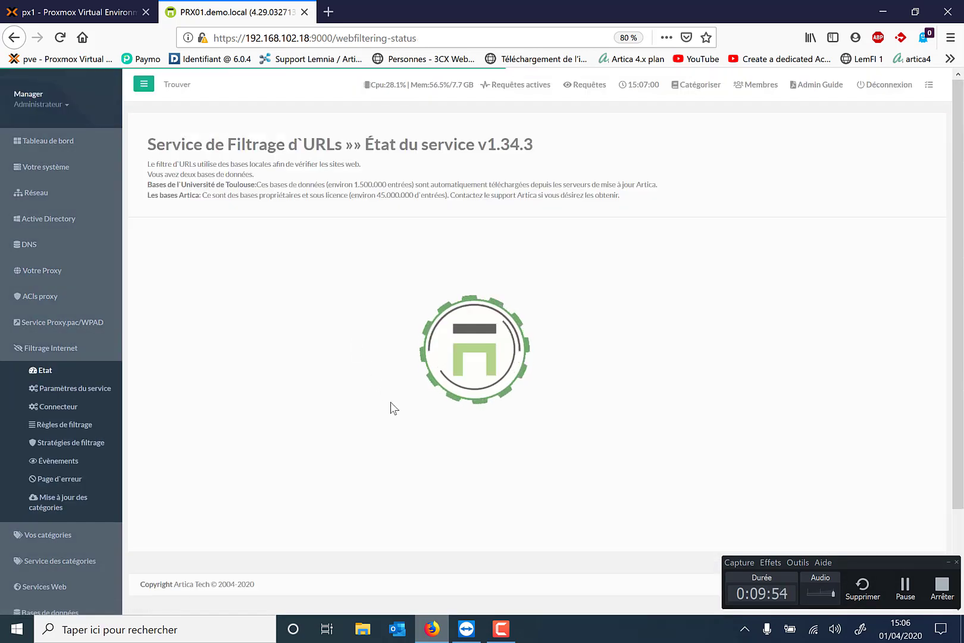
{"action": "scroll", "coordinate": [392, 407], "scroll_direction": "down", "scroll_amount": 1}
{"action": "left_click", "coordinate": [251, 497]}
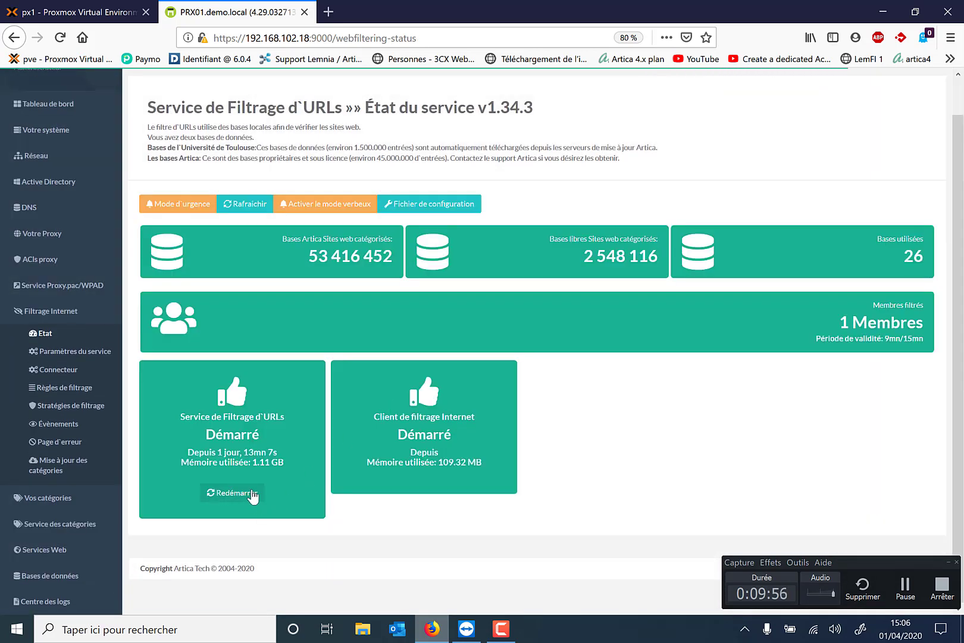
{"action": "left_click", "coordinate": [465, 637]}
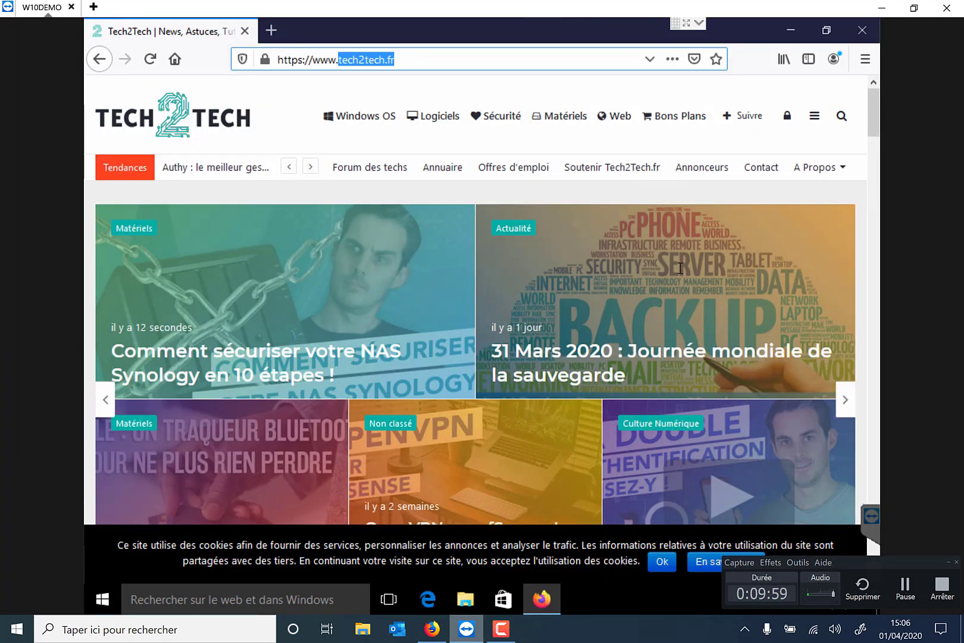
Clear Firefox's cookies and cached content from the 'cache' options, then close Firefox and all tabs
{"action": "left_click", "coordinate": [861, 62]}
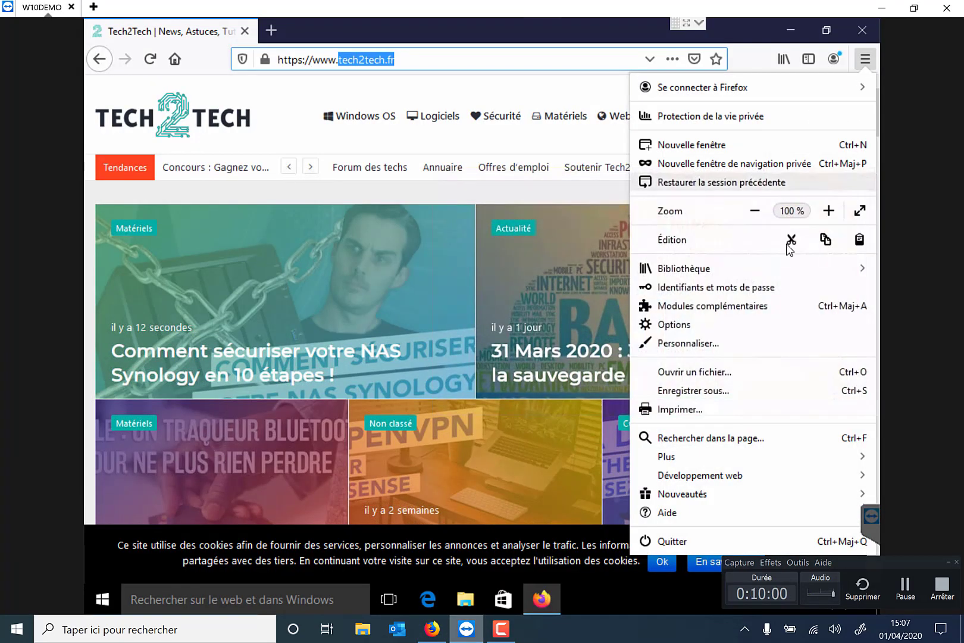
{"action": "left_click", "coordinate": [700, 326]}
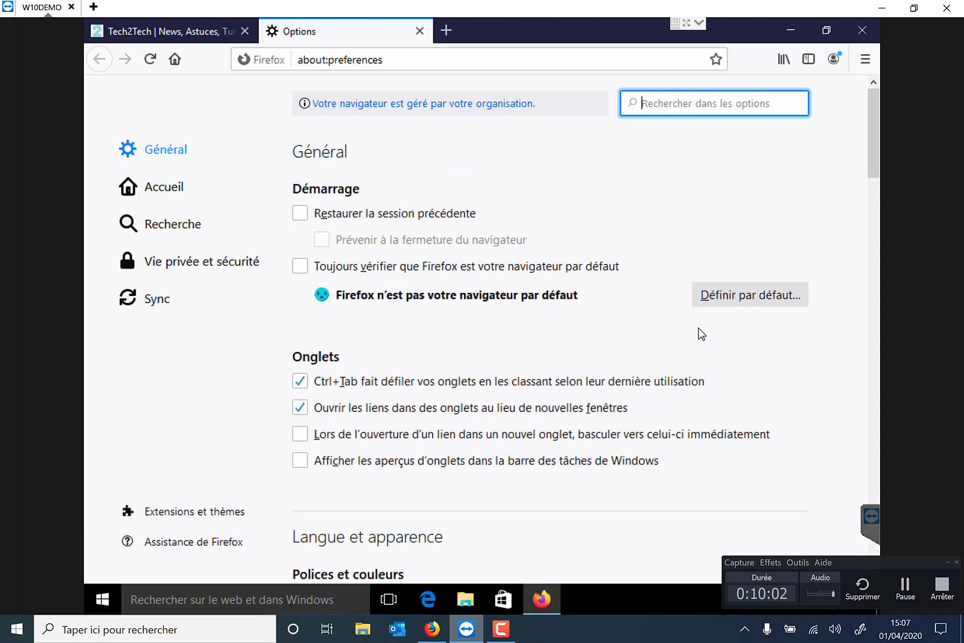
{"action": "type", "text": "cache"}
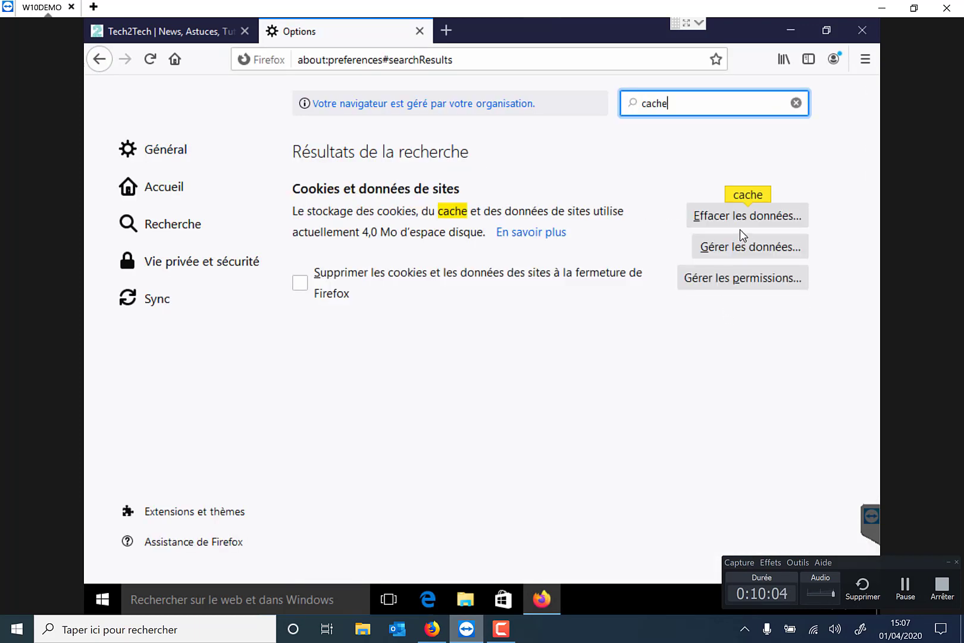
{"action": "left_click", "coordinate": [741, 223]}
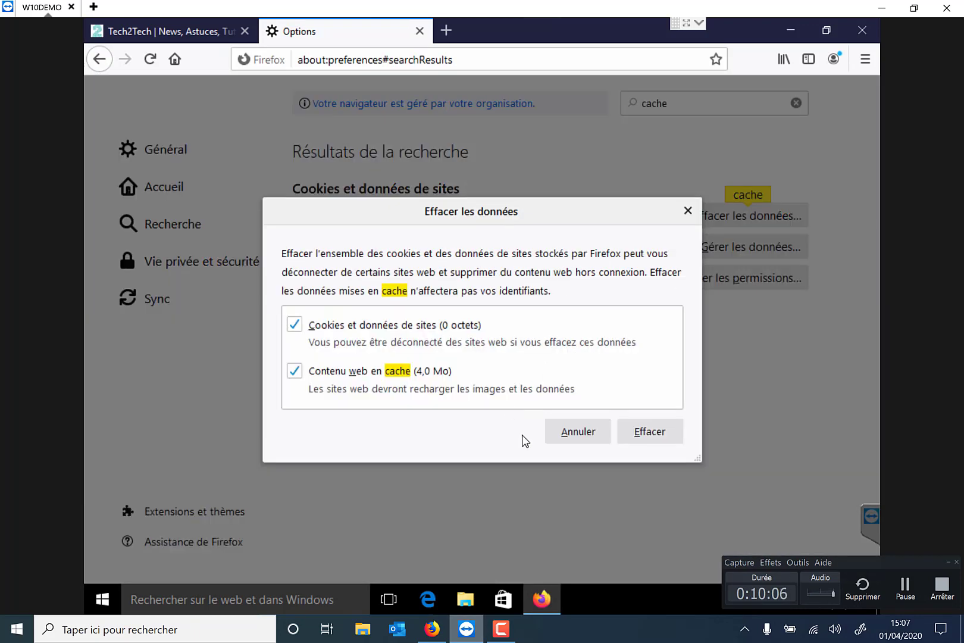
{"action": "left_click", "coordinate": [650, 431]}
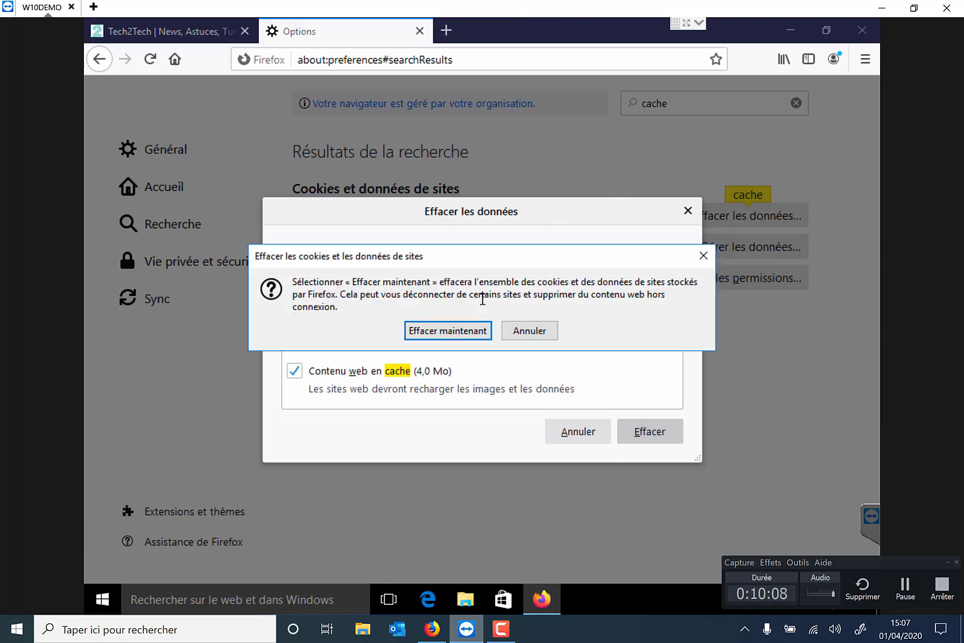
{"action": "left_click", "coordinate": [469, 334]}
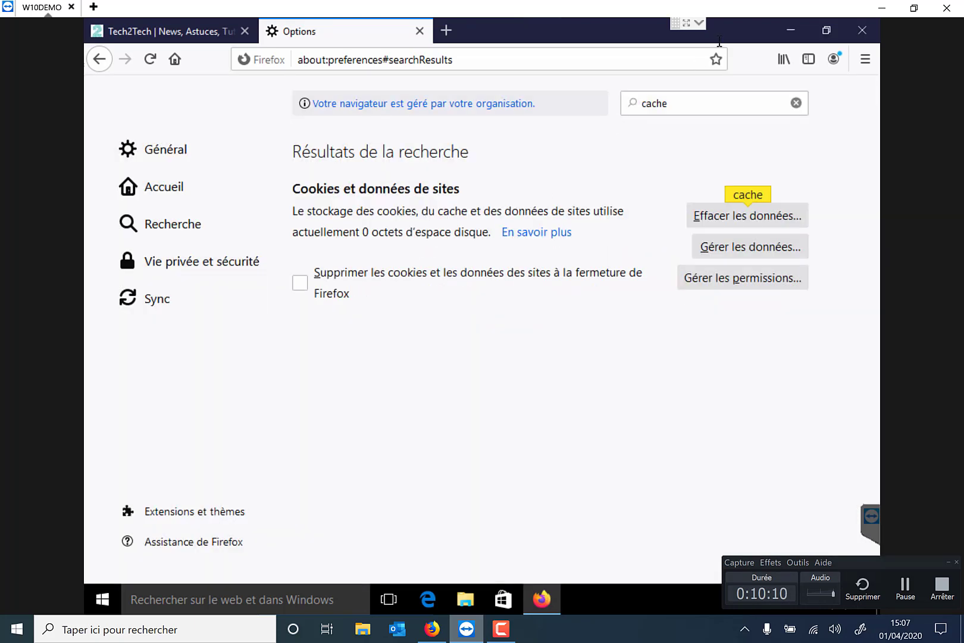
{"action": "left_click", "coordinate": [863, 30]}
{"action": "left_click", "coordinate": [448, 335]}
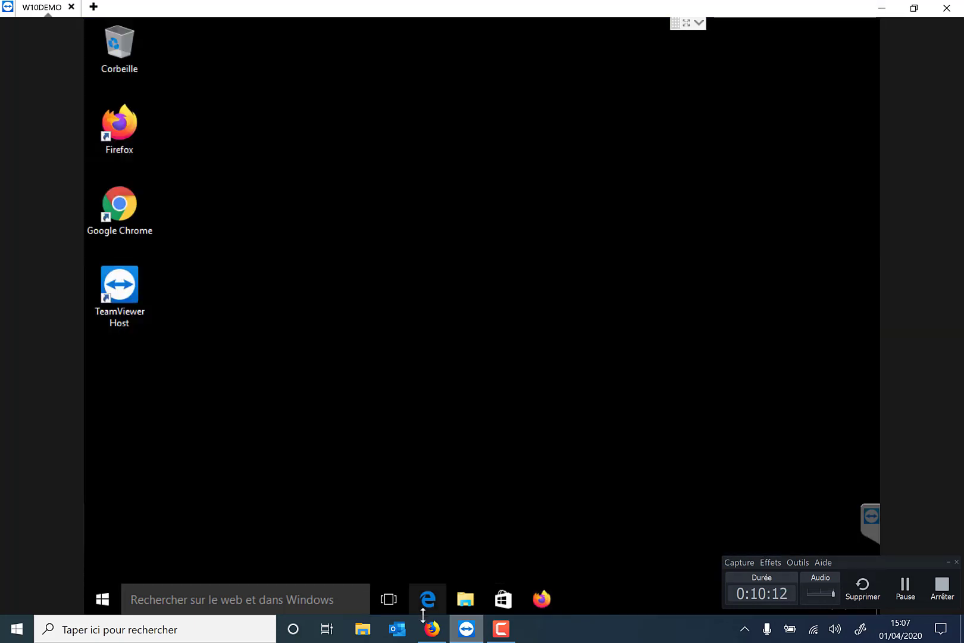
Relaunch Firefox, load articabox.fr, then go to tech2tech.fr to test the block
{"action": "left_click", "coordinate": [542, 598]}
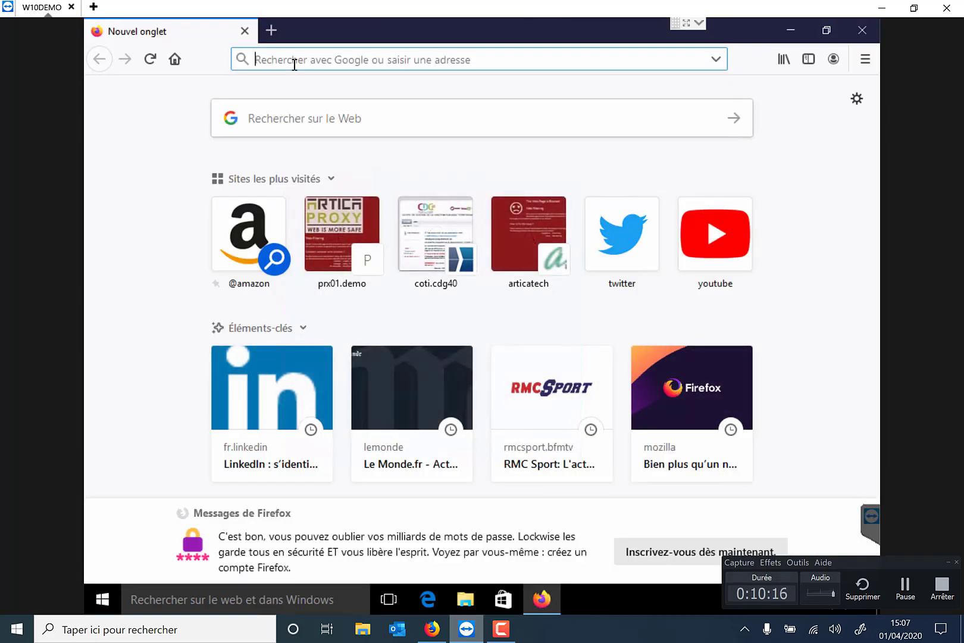
{"action": "type", "text": "art"}
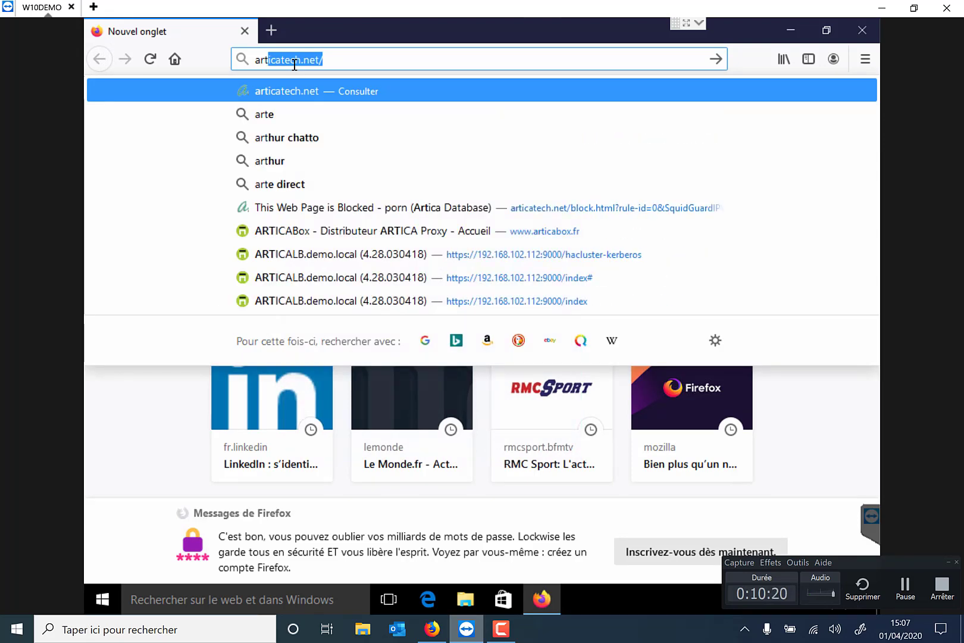
{"action": "type", "text": "icabox.fr"}
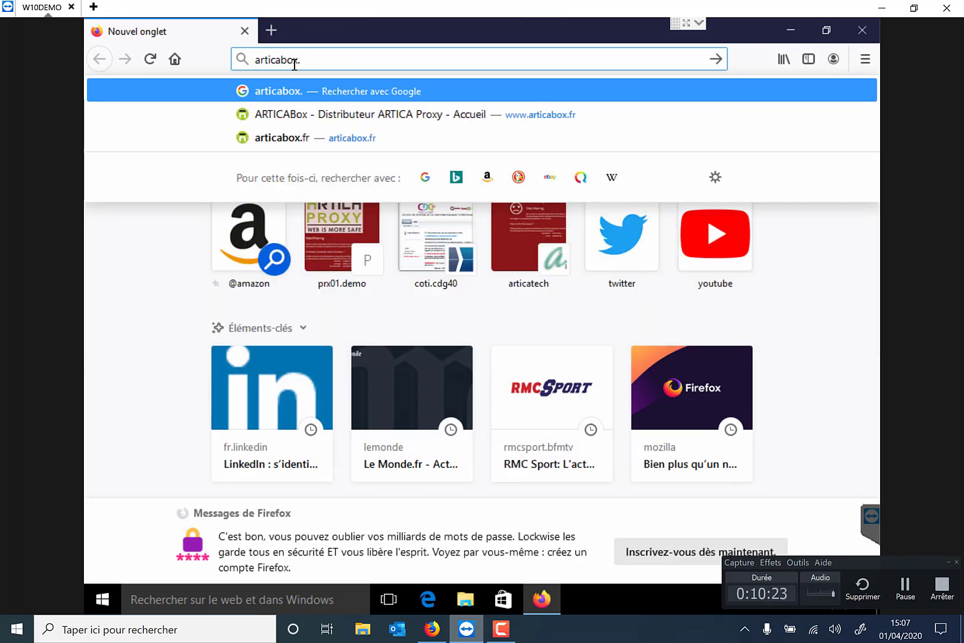
{"action": "key", "text": "Return"}
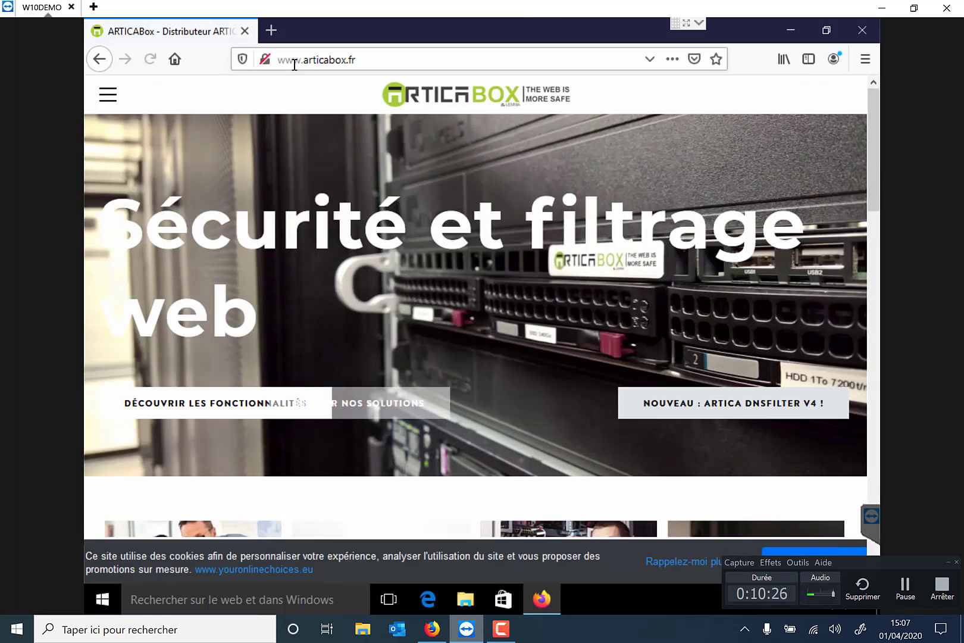
{"action": "left_click", "coordinate": [294, 64]}
{"action": "type", "text": "tech"}
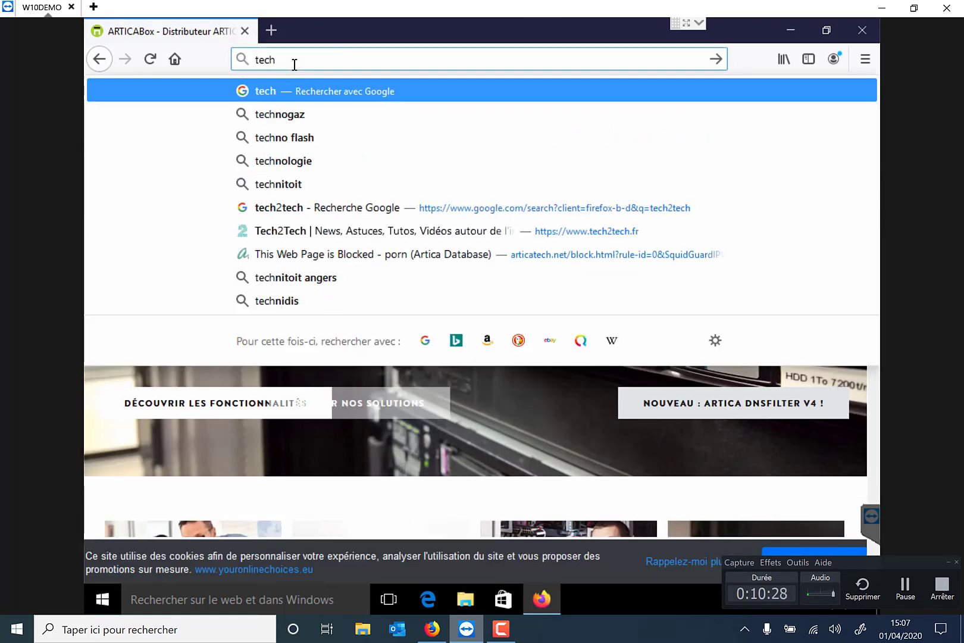
{"action": "type", "text": "2tech.fr"}
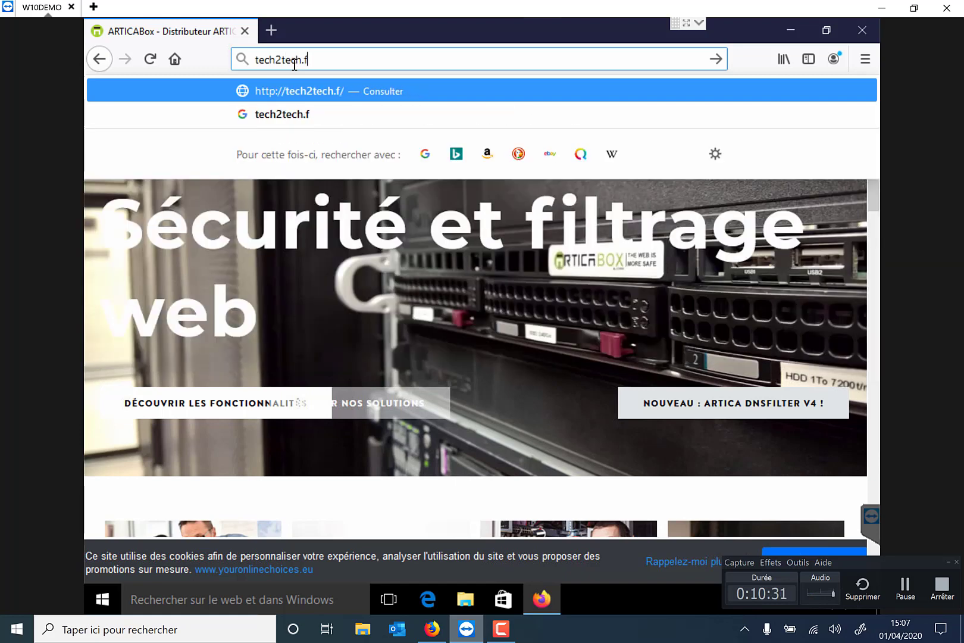
{"action": "key", "text": "Return"}
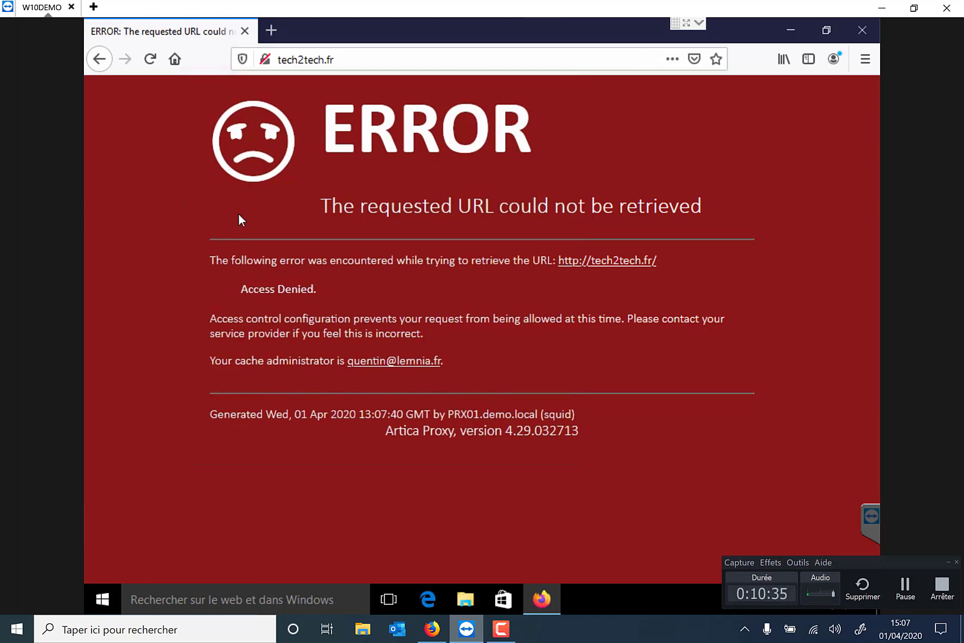
Highlight the 'Access Denied.' message, then close the remote Firefox window
{"action": "left_click_drag", "start_coordinate": [239, 289], "coordinate": [298, 289]}
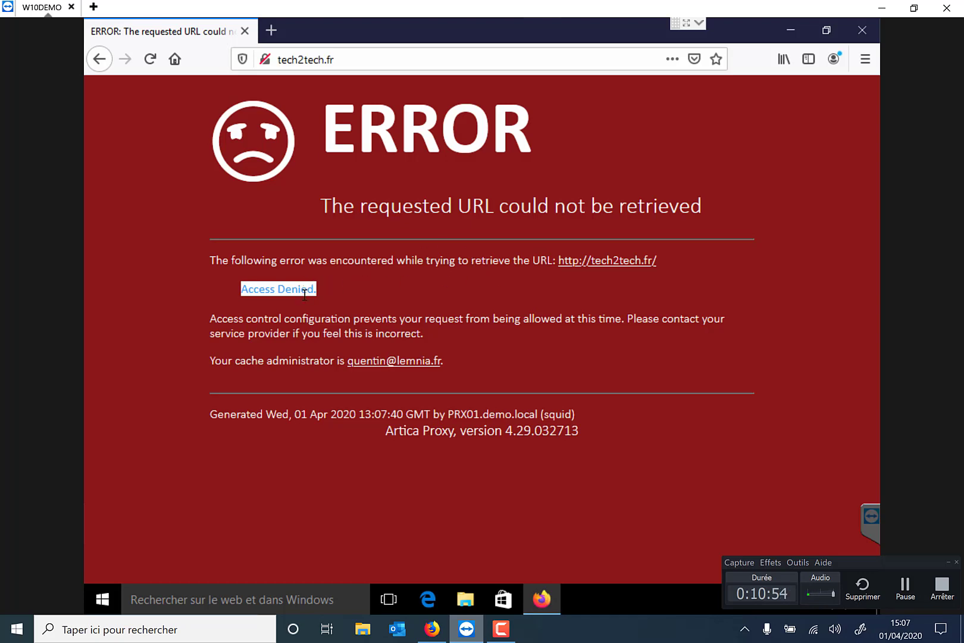
{"action": "left_click", "coordinate": [854, 34]}
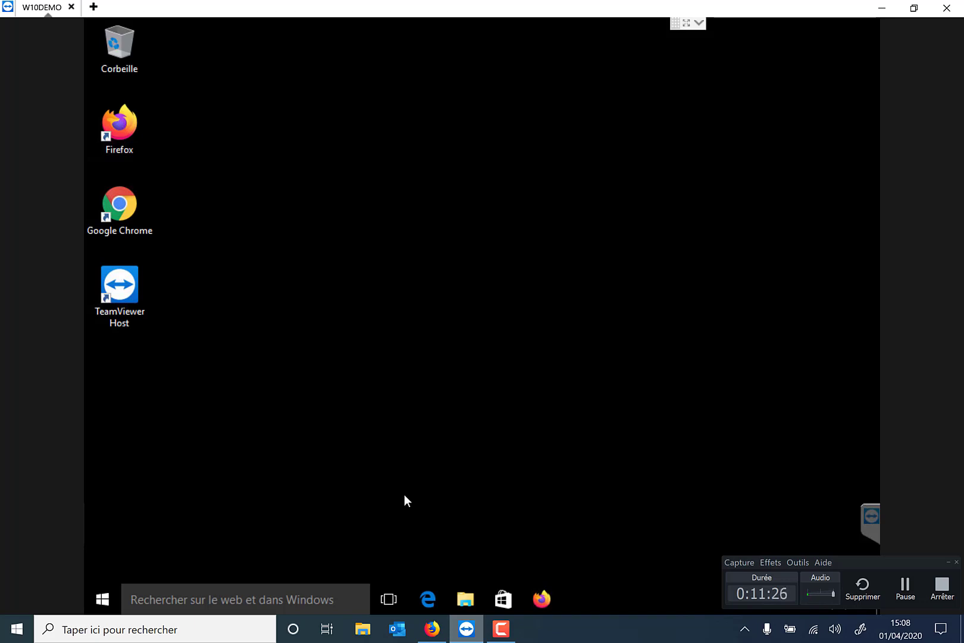
On the local machine, search rmcsport in a new tab and open rmcsport.bfmtv.com
{"action": "left_click", "coordinate": [882, 11]}
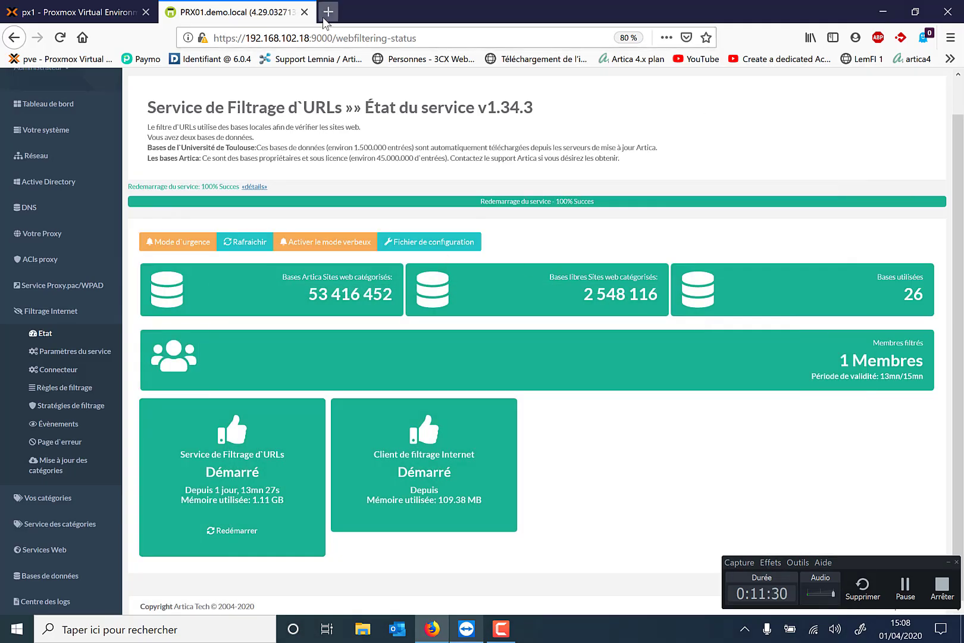
{"action": "left_click", "coordinate": [328, 12]}
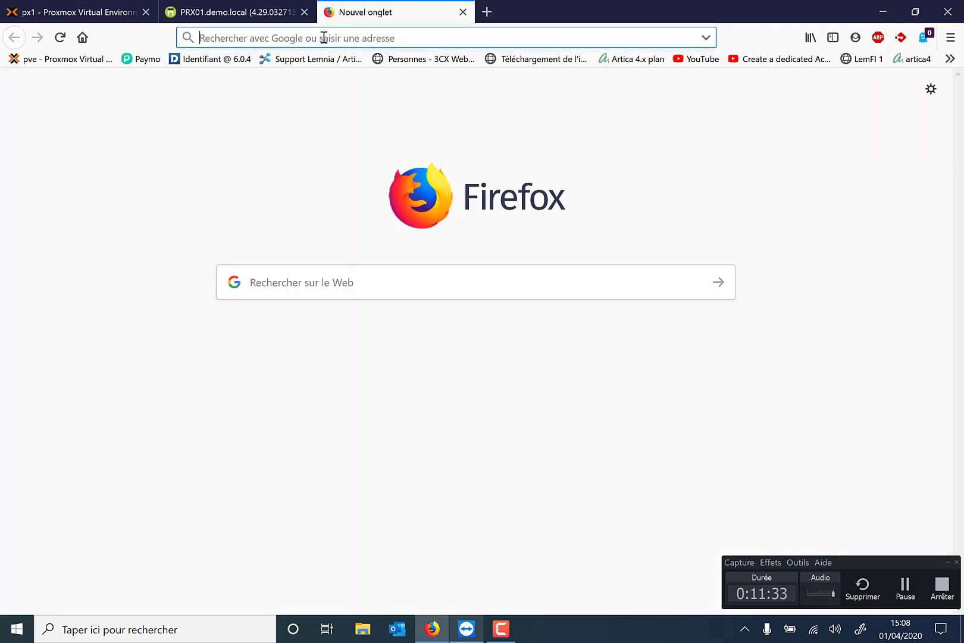
{"action": "type", "text": "rmcsport"}
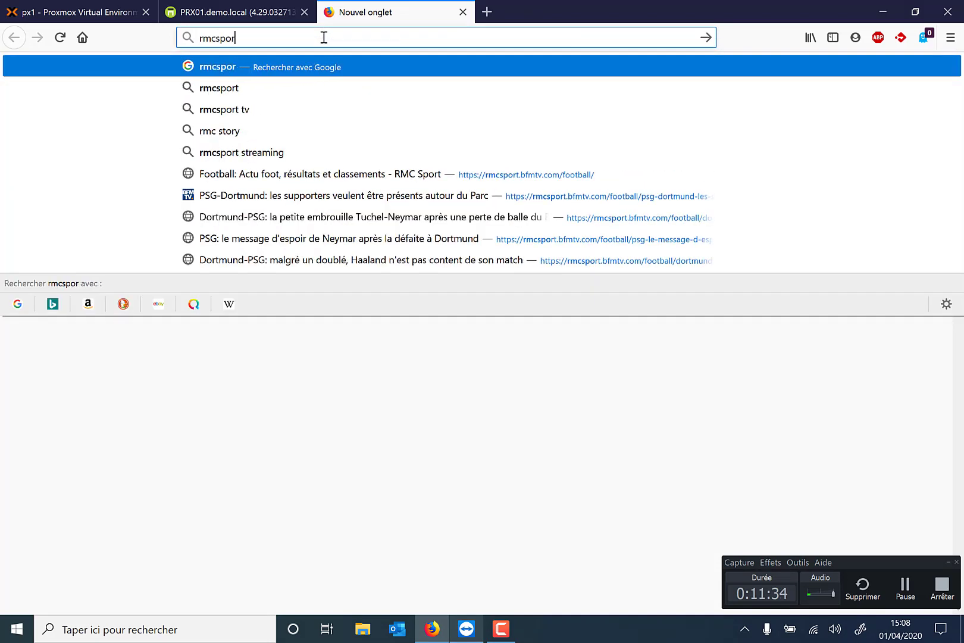
{"action": "key", "text": "Return"}
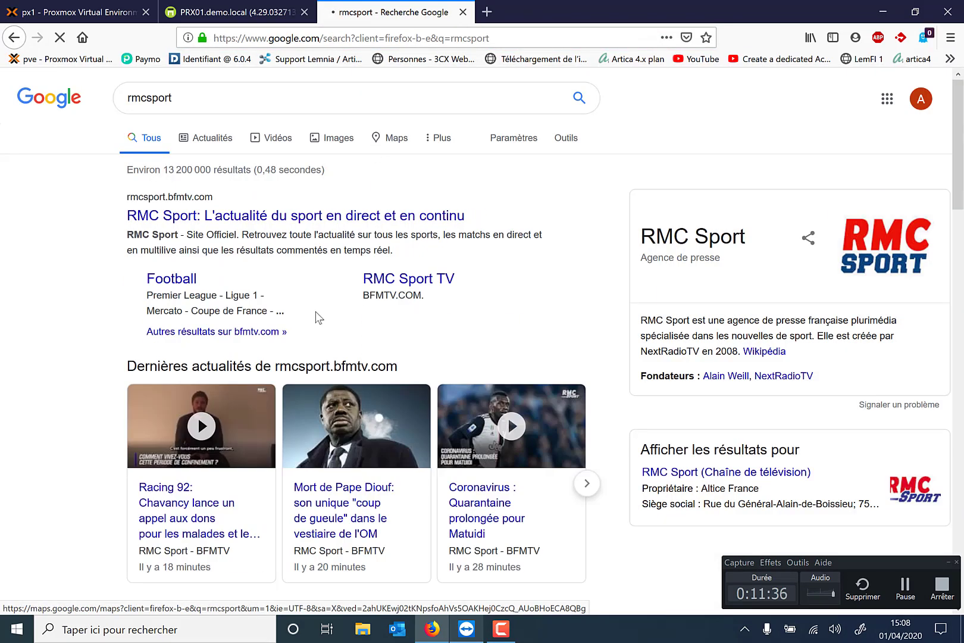
{"action": "scroll", "coordinate": [283, 306], "scroll_direction": "down", "scroll_amount": 2}
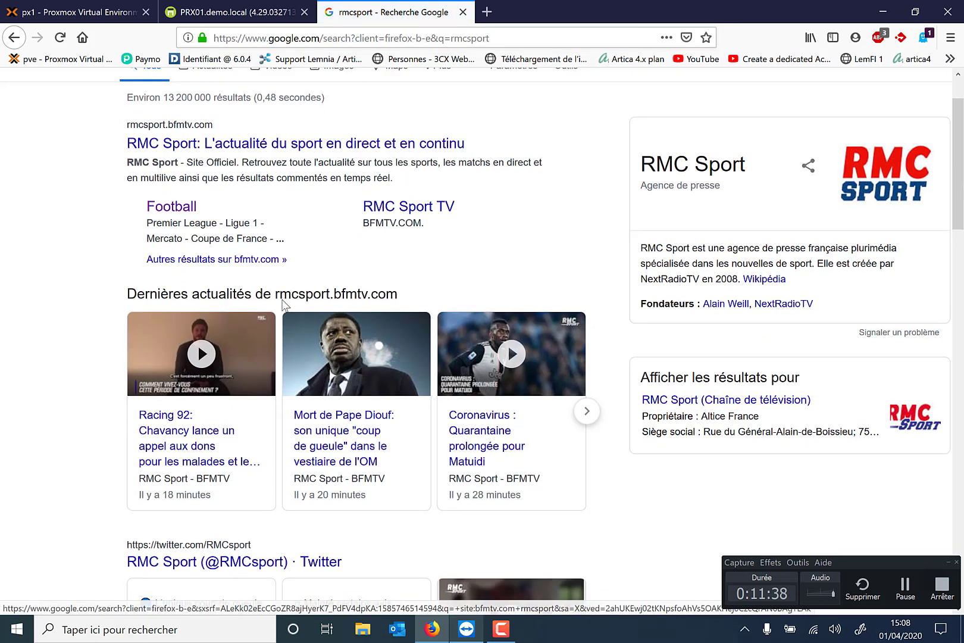
{"action": "left_click", "coordinate": [268, 144]}
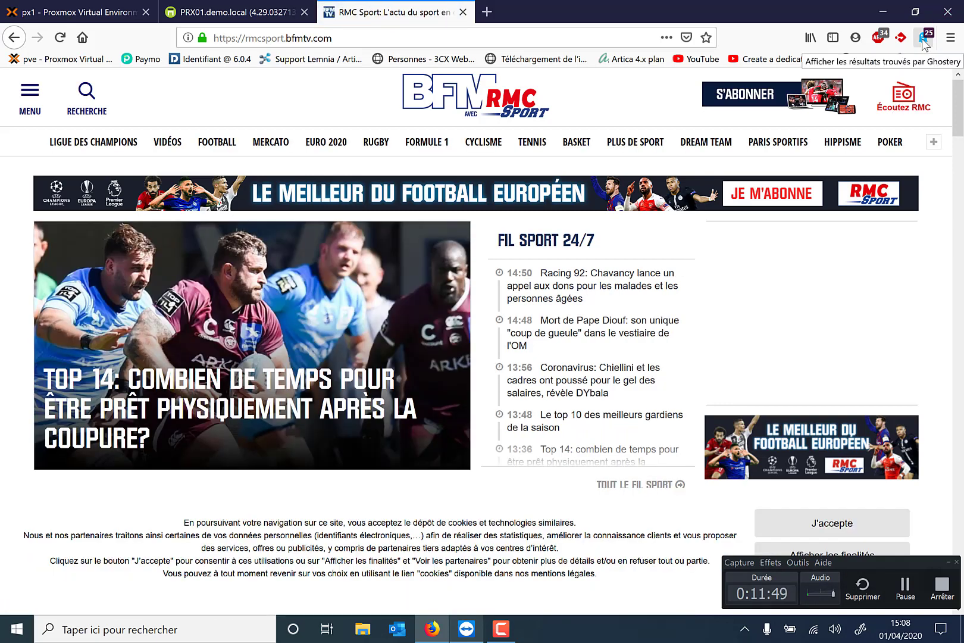
Show Ghostery's detailed view for RMC Sport and scroll through its 33 trackers
{"action": "left_click", "coordinate": [922, 39]}
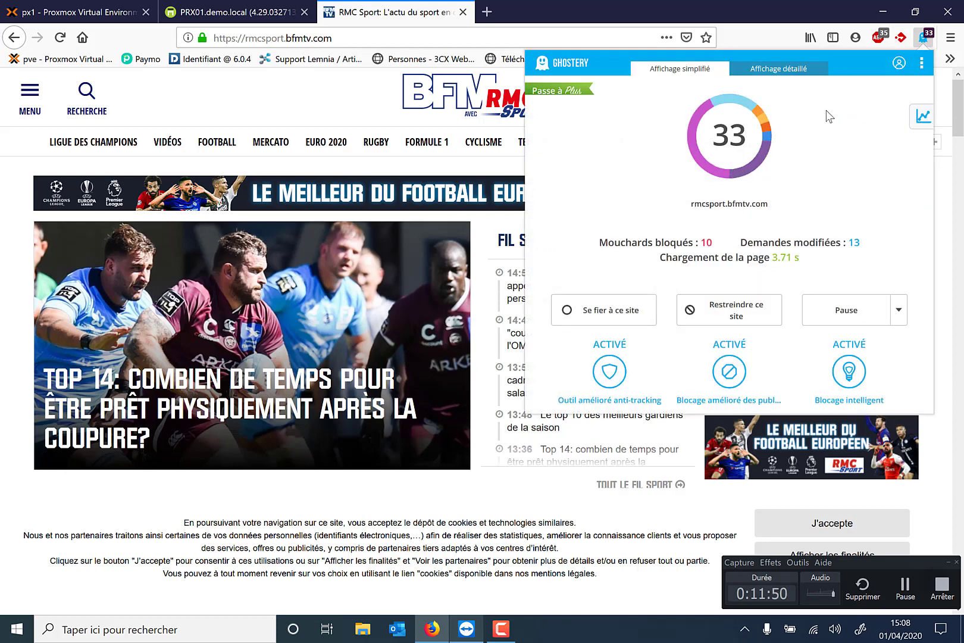
{"action": "double_click", "coordinate": [767, 71]}
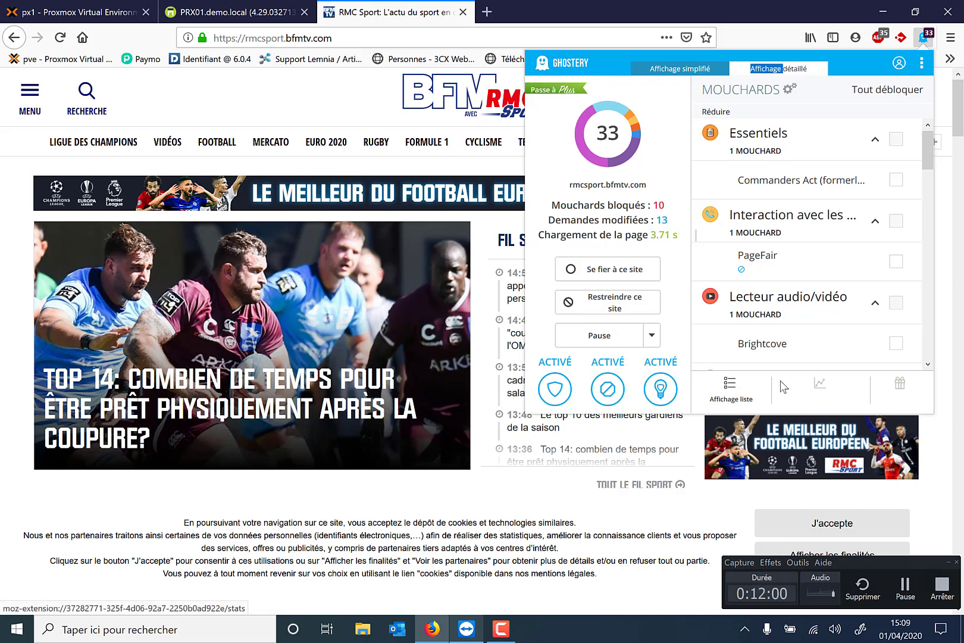
{"action": "scroll", "coordinate": [787, 304], "scroll_direction": "down", "scroll_amount": 4}
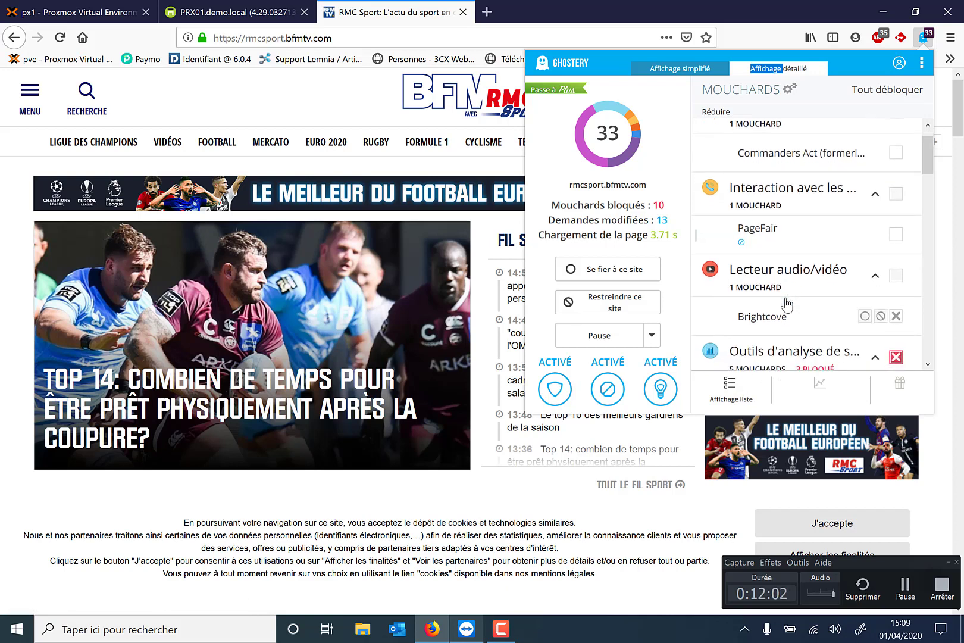
{"action": "scroll", "coordinate": [787, 300], "scroll_direction": "down", "scroll_amount": 5}
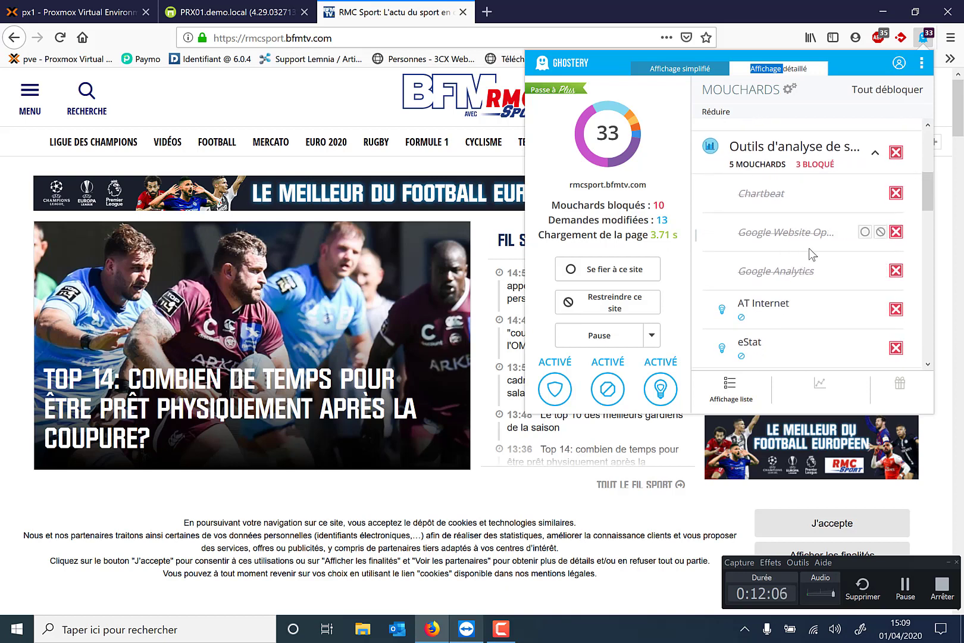
{"action": "scroll", "coordinate": [822, 245], "scroll_direction": "down", "scroll_amount": 6}
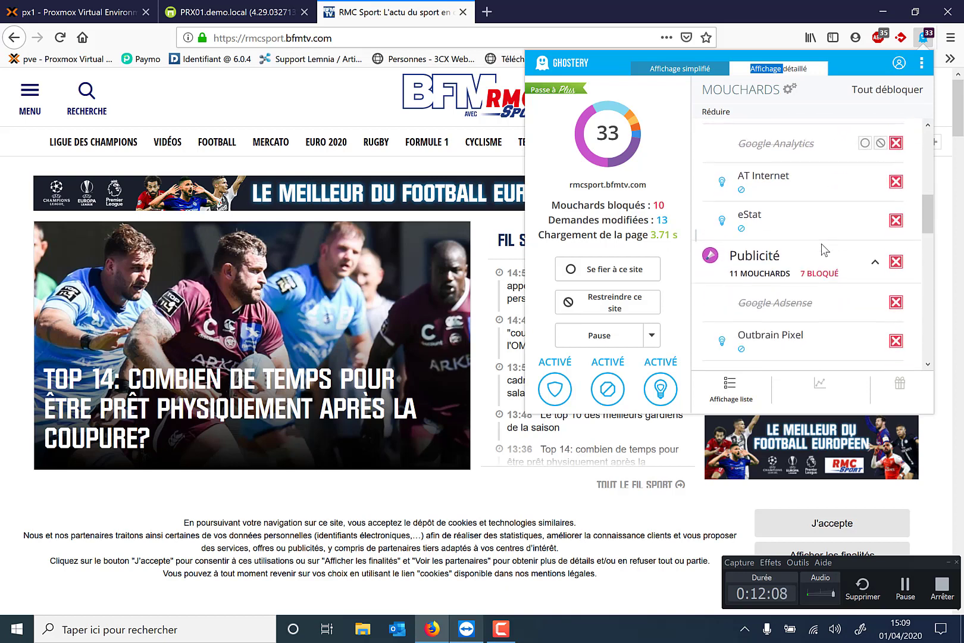
{"action": "scroll", "coordinate": [814, 215], "scroll_direction": "down", "scroll_amount": 7}
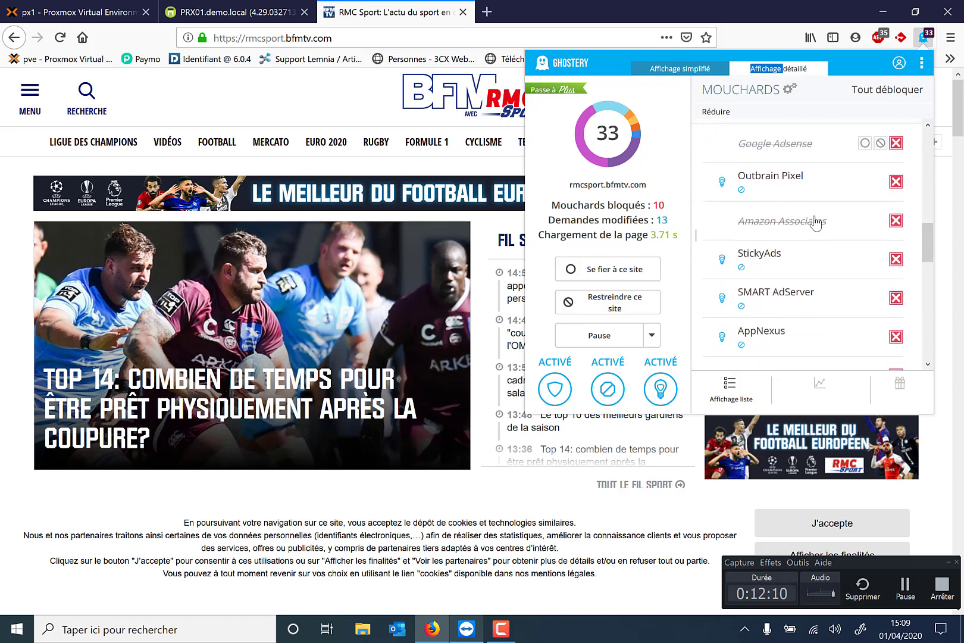
{"action": "scroll", "coordinate": [815, 223], "scroll_direction": "down", "scroll_amount": 6}
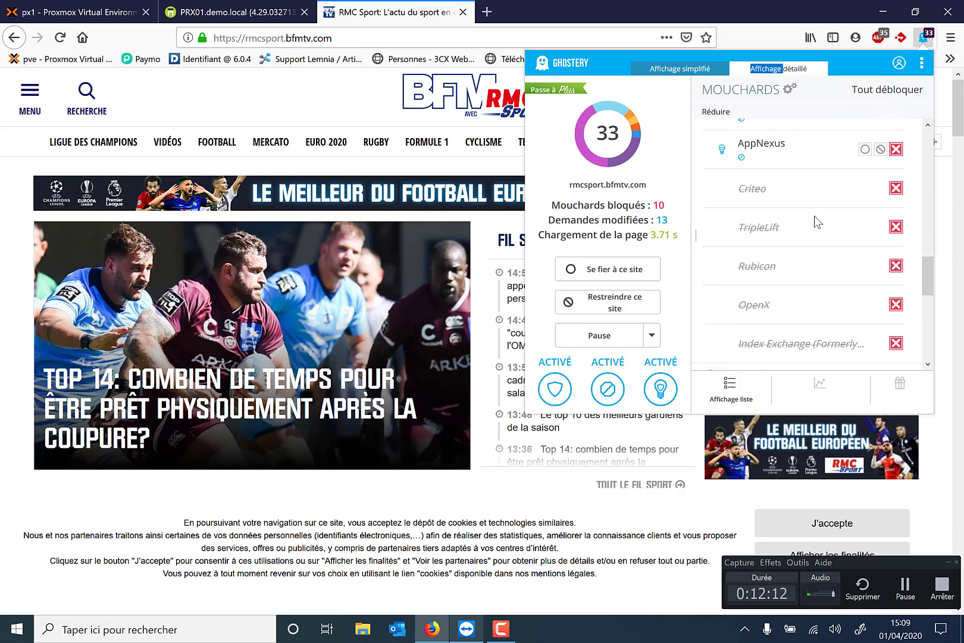
{"action": "scroll", "coordinate": [815, 217], "scroll_direction": "down", "scroll_amount": 6}
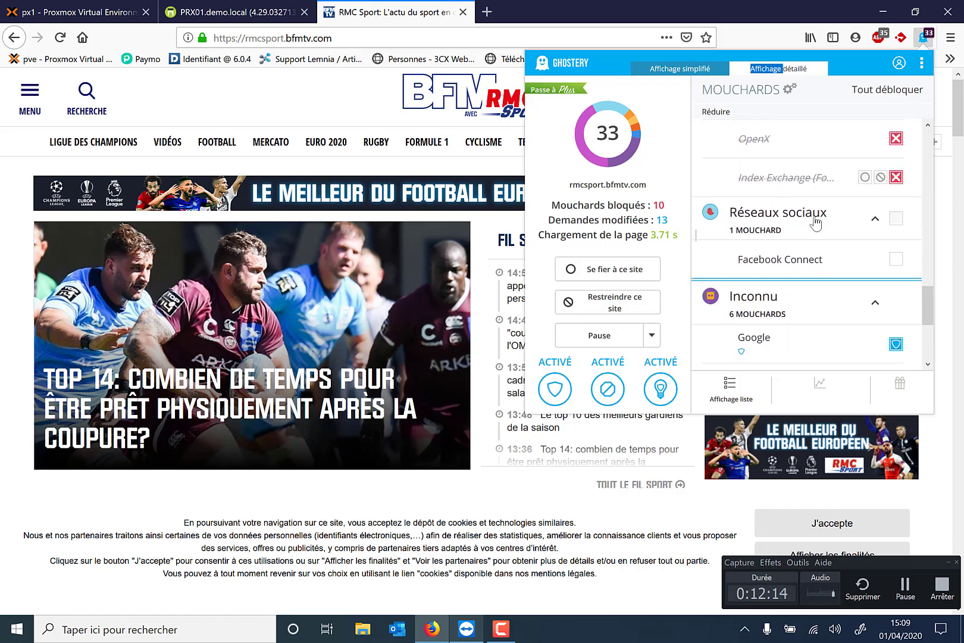
{"action": "scroll", "coordinate": [815, 220], "scroll_direction": "down", "scroll_amount": 5}
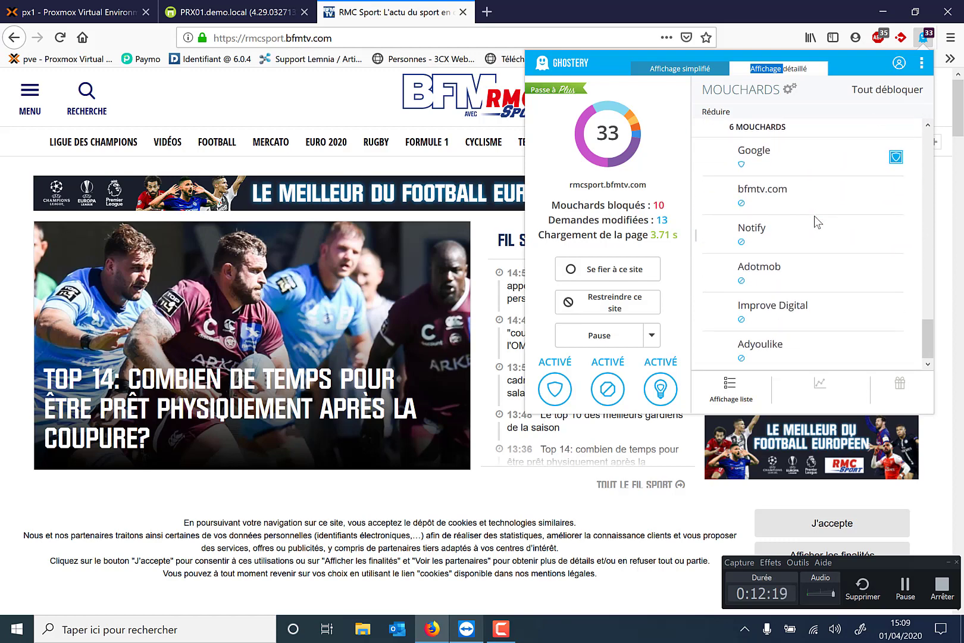
{"action": "scroll", "coordinate": [815, 215], "scroll_direction": "up", "scroll_amount": 20}
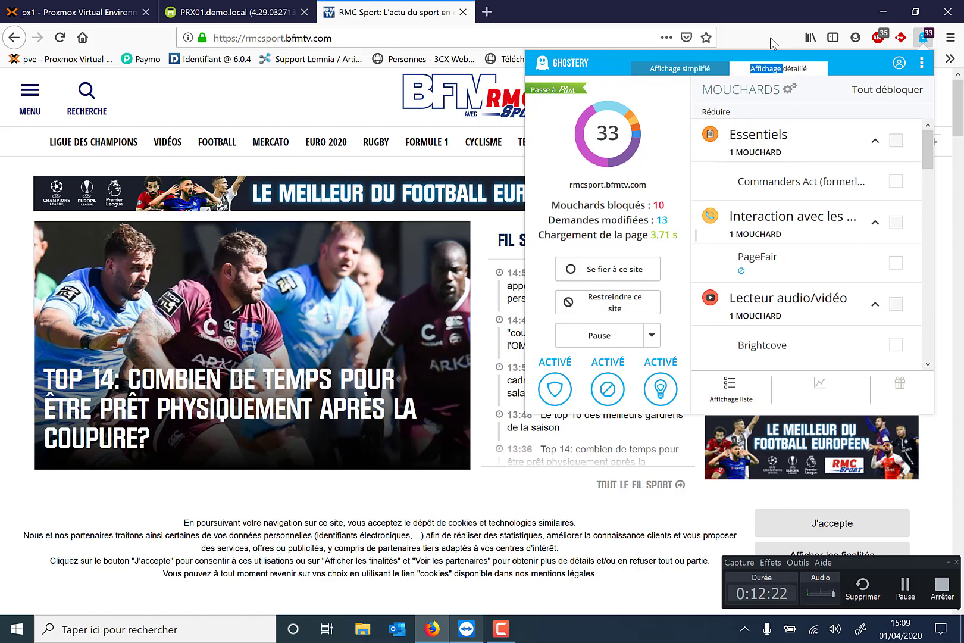
Load lemonde.fr in a new tab and check Ghostery's tracker count
{"action": "left_click", "coordinate": [487, 12]}
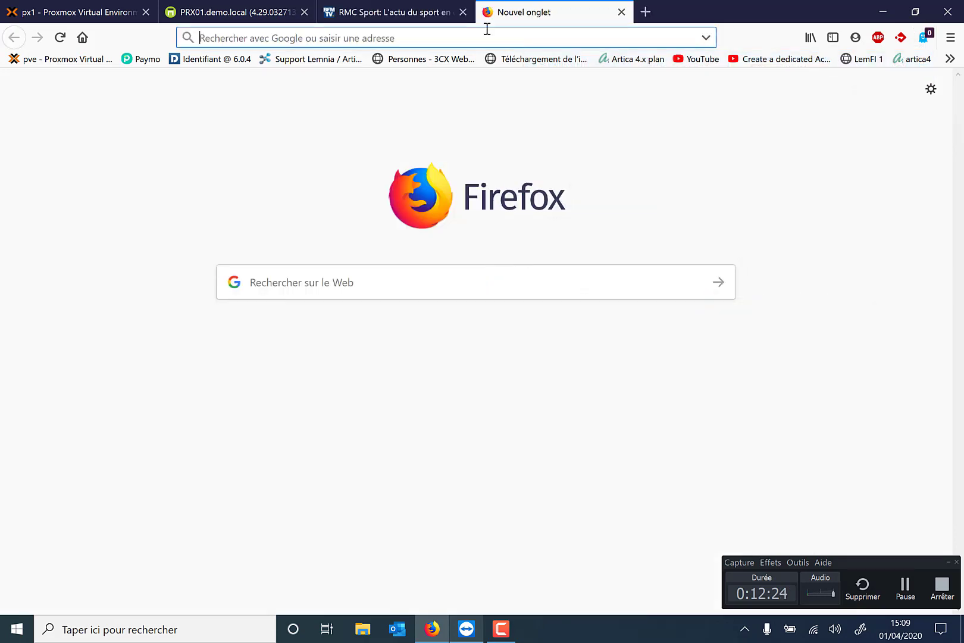
{"action": "type", "text": "lemonde.fr"}
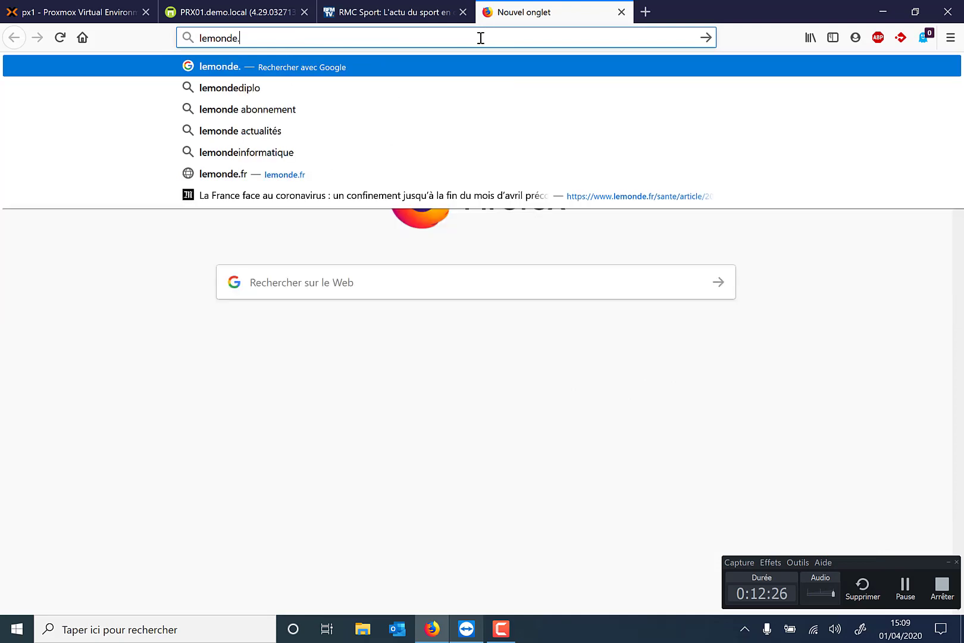
{"action": "key", "text": "Return"}
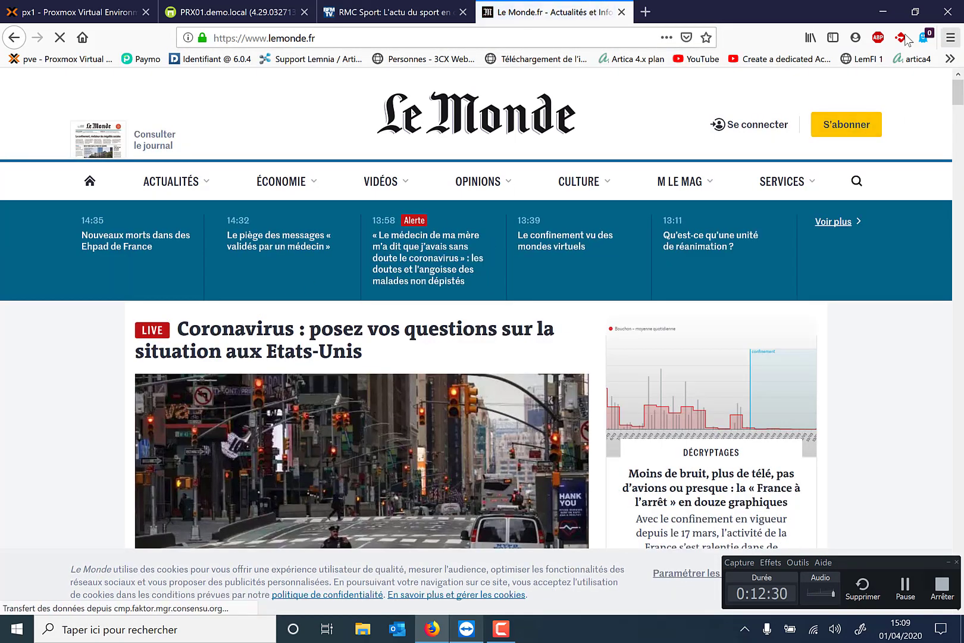
{"action": "left_click", "coordinate": [923, 37]}
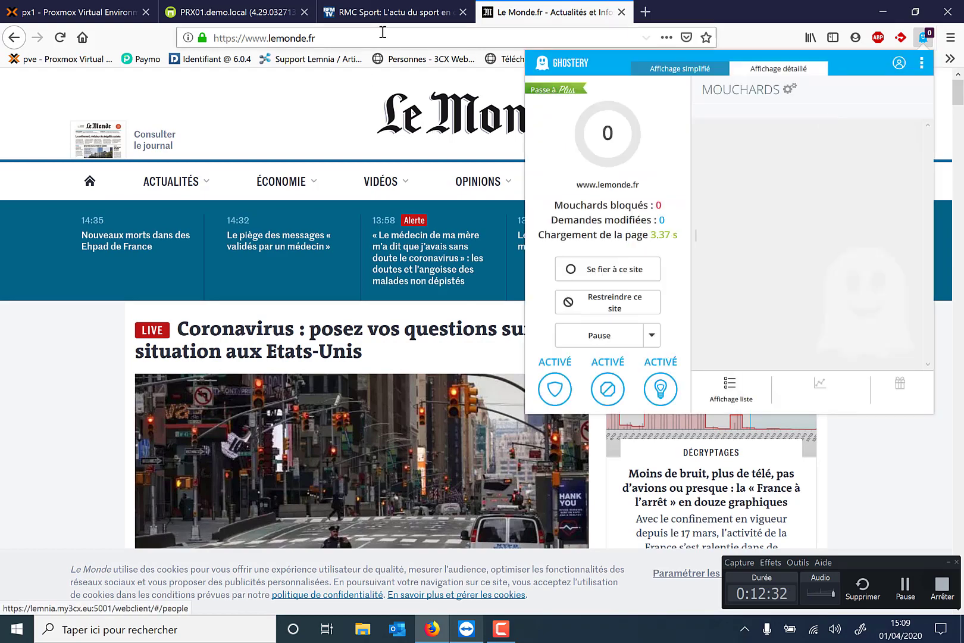
Load leparisien.fr, check Ghostery's 7 trackers, accept the cookie notice, and close the tab
{"action": "left_click", "coordinate": [382, 32]}
{"action": "type", "text": "leparisien."}
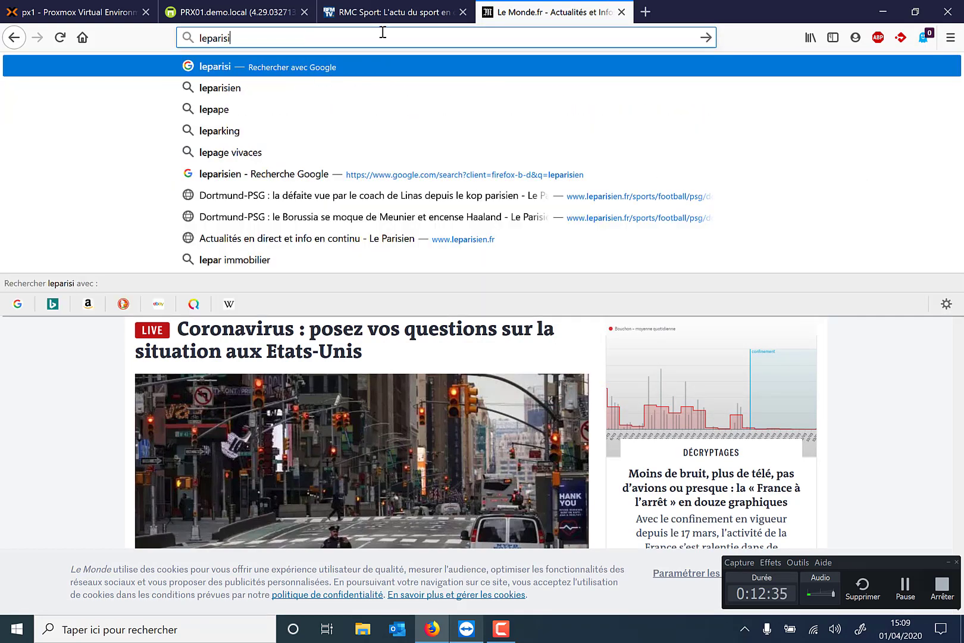
{"action": "type", "text": "fr"}
{"action": "key", "text": "Return"}
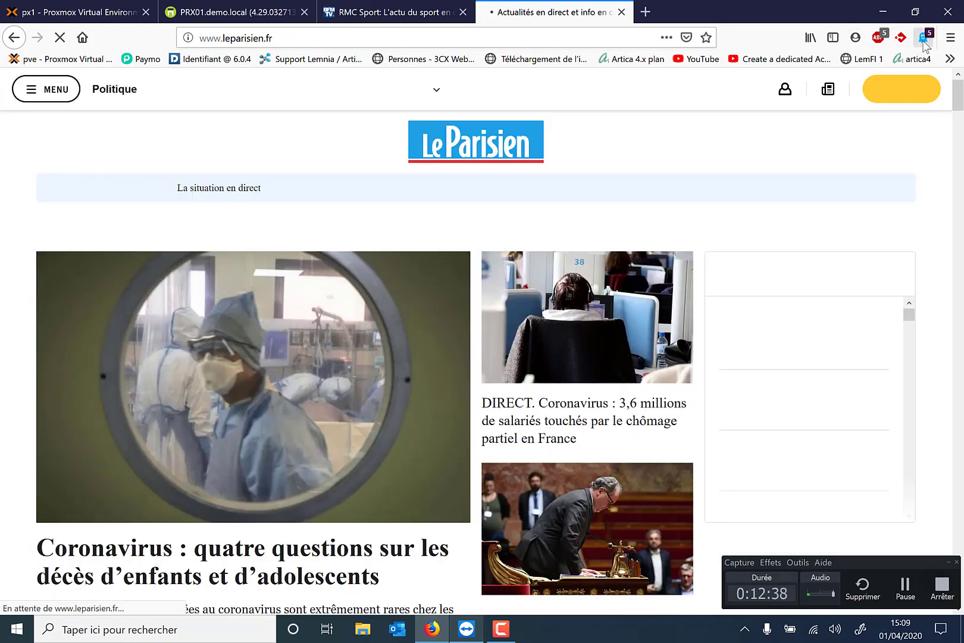
{"action": "left_click", "coordinate": [924, 39]}
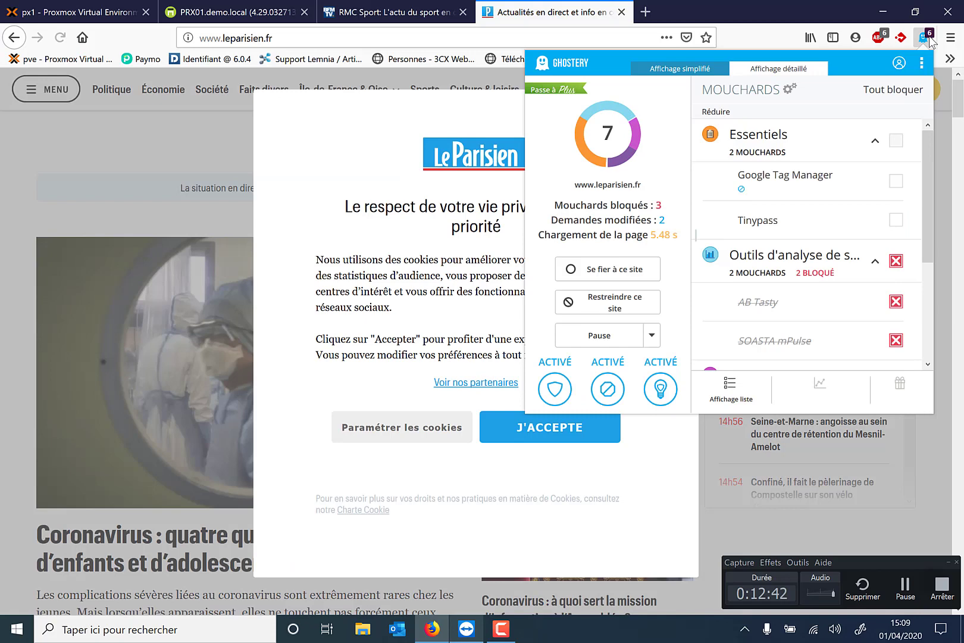
{"action": "left_click", "coordinate": [926, 36]}
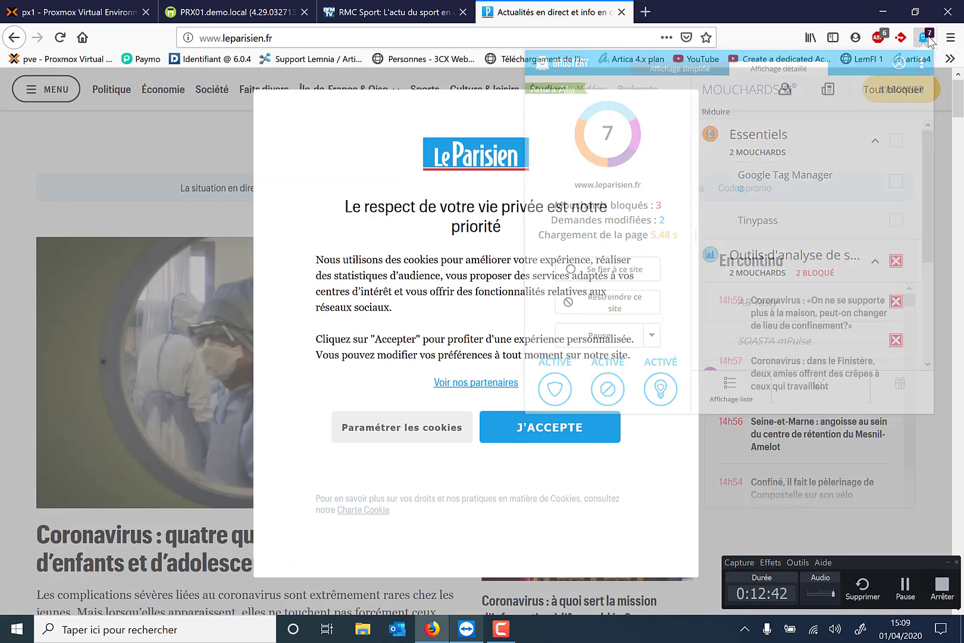
{"action": "left_click", "coordinate": [536, 441]}
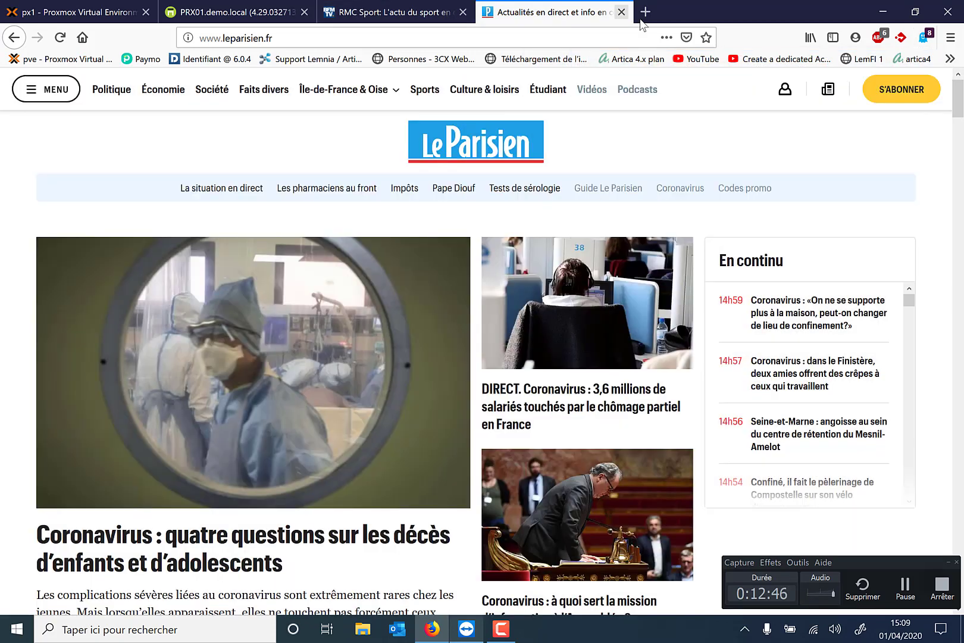
{"action": "left_click", "coordinate": [621, 13]}
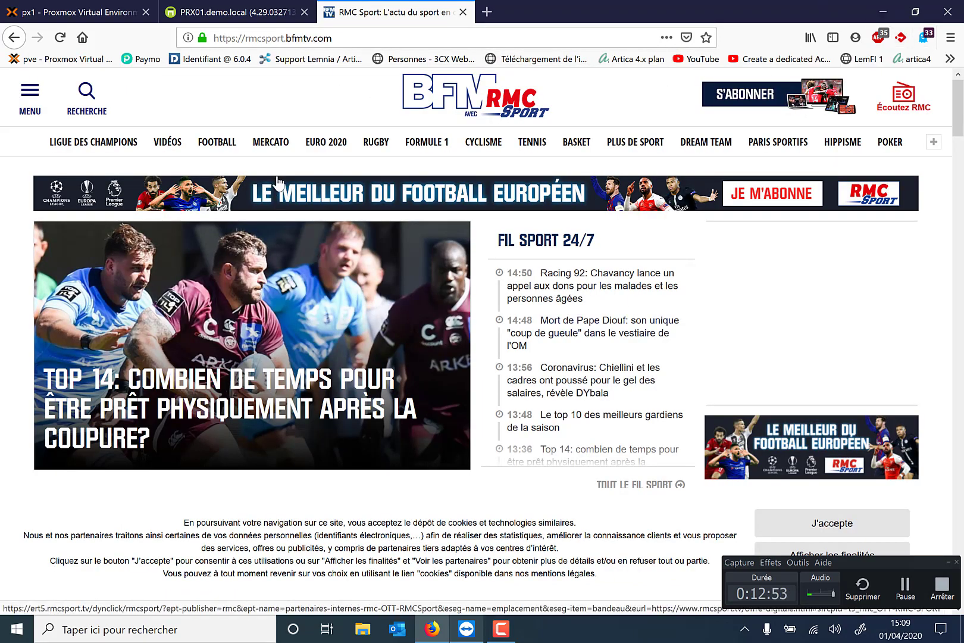
Go to Artica's Votre Proxy > Règles globales > Blocage de site web page
{"action": "left_click", "coordinate": [197, 13]}
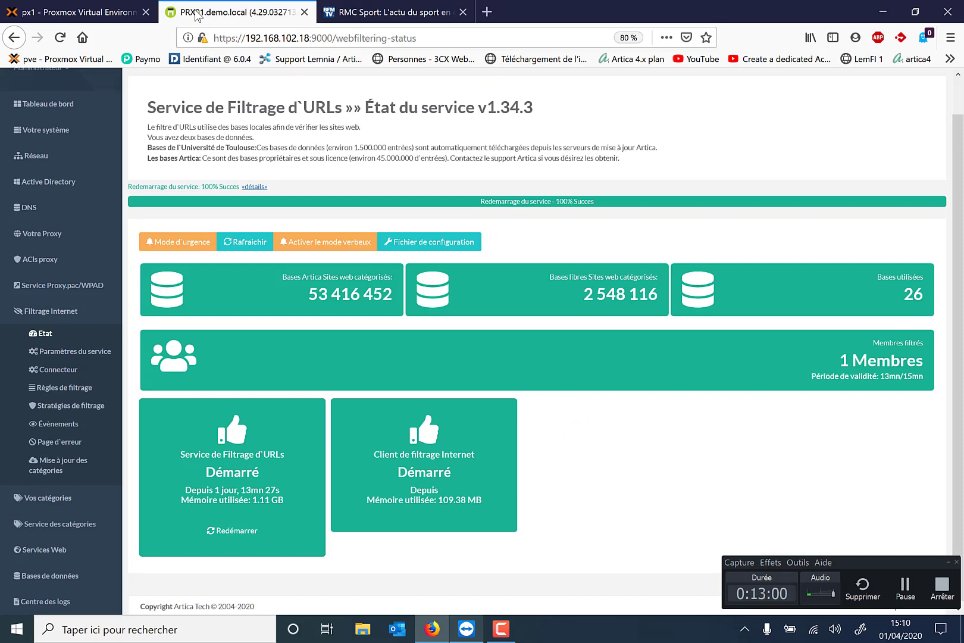
{"action": "left_click", "coordinate": [76, 247]}
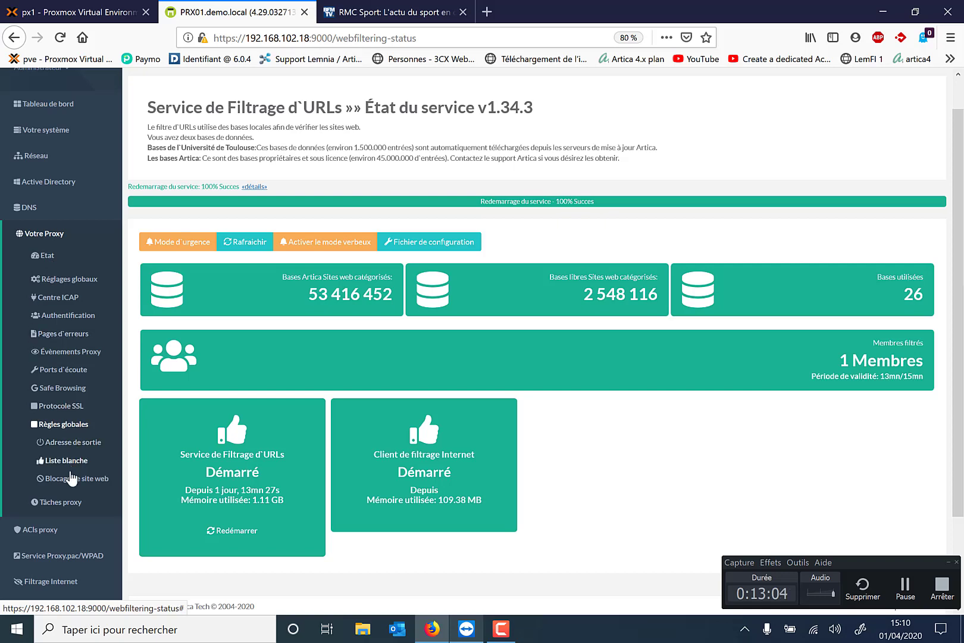
{"action": "left_click", "coordinate": [52, 373]}
{"action": "left_click", "coordinate": [67, 480]}
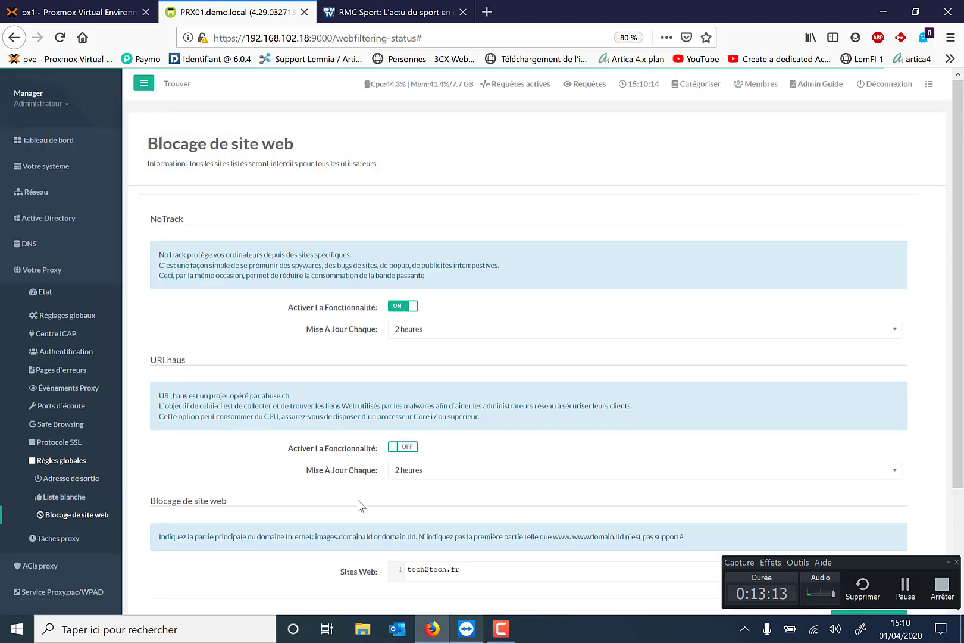
Review the blocking page showing NoTrack on and tech2tech.fr blocked, then return to W10DEMO
{"action": "scroll", "coordinate": [359, 506], "scroll_direction": "down", "scroll_amount": 3}
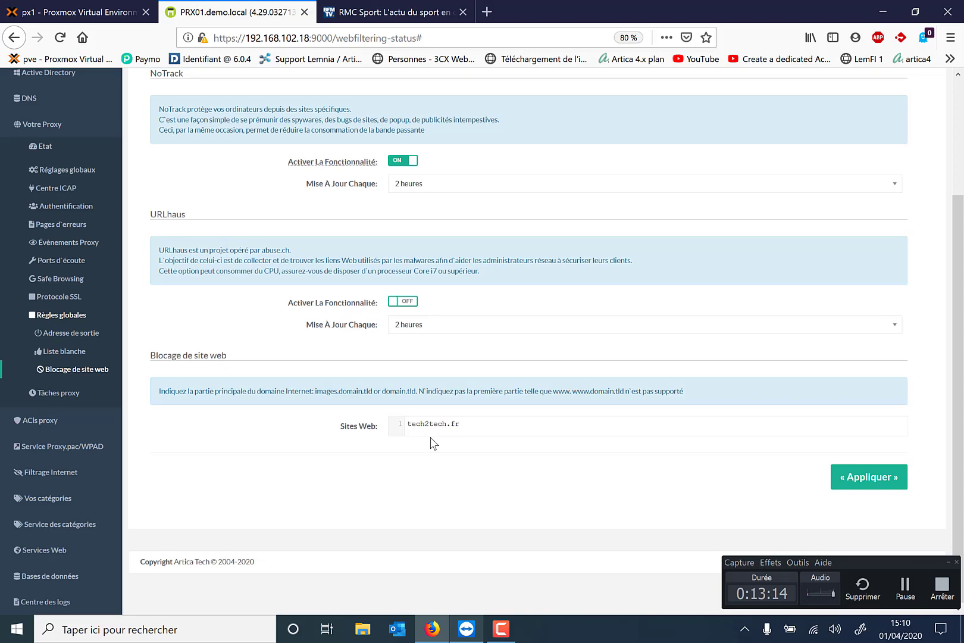
{"action": "scroll", "coordinate": [434, 443], "scroll_direction": "up", "scroll_amount": 1}
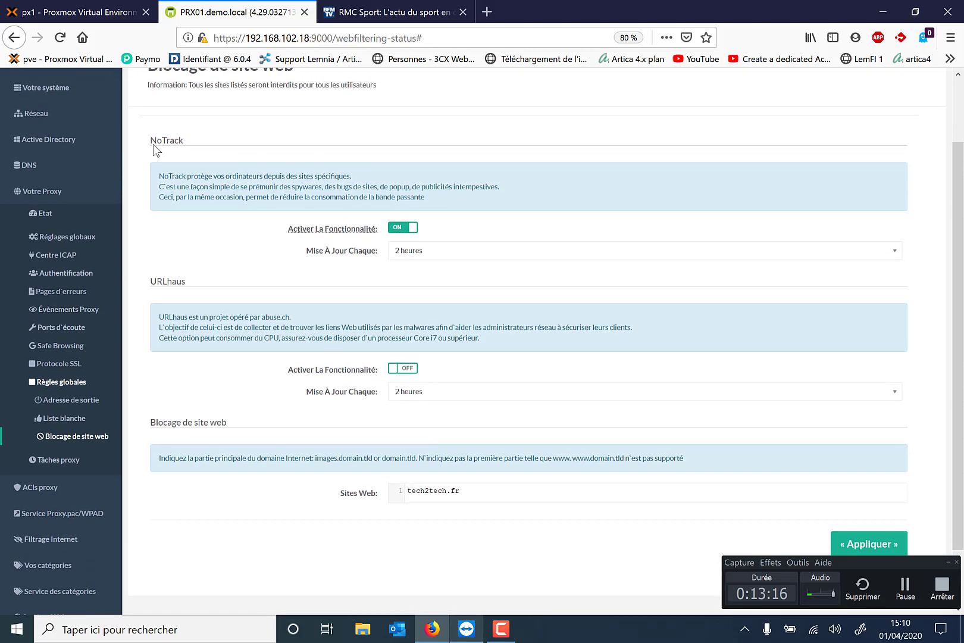
{"action": "left_click_drag", "start_coordinate": [150, 141], "coordinate": [195, 145]}
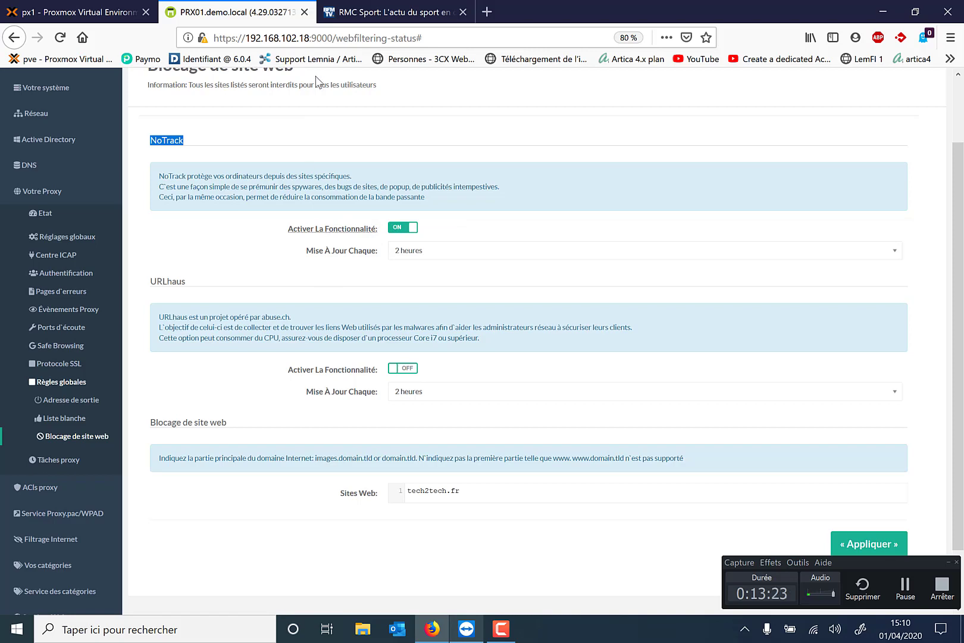
{"action": "left_click", "coordinate": [466, 629]}
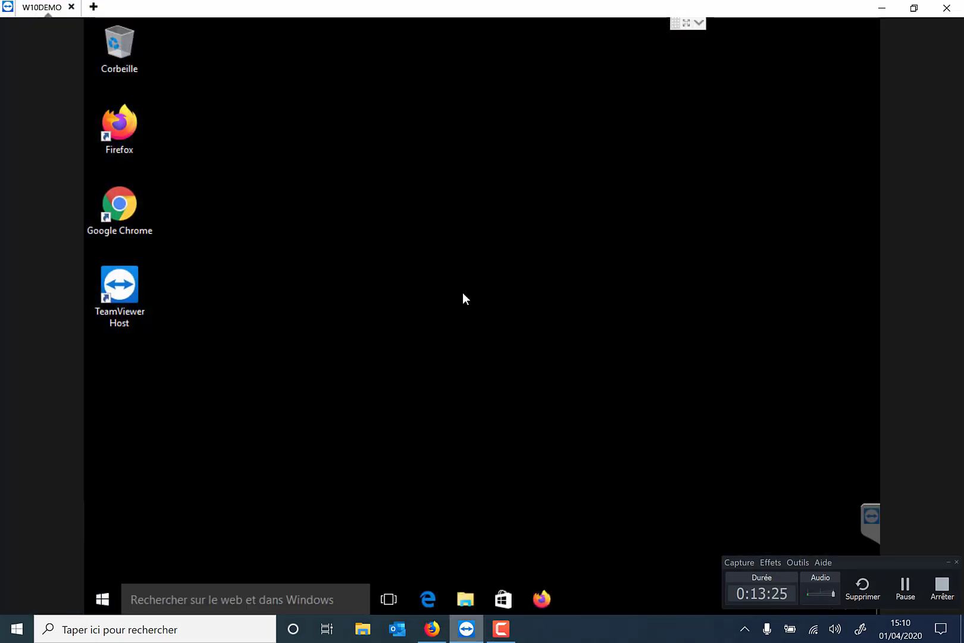
Load rmcsport.bfmtv.com in the remote Firefox via a 'rmcsport' search, then return to the local window
{"action": "left_click", "coordinate": [558, 599]}
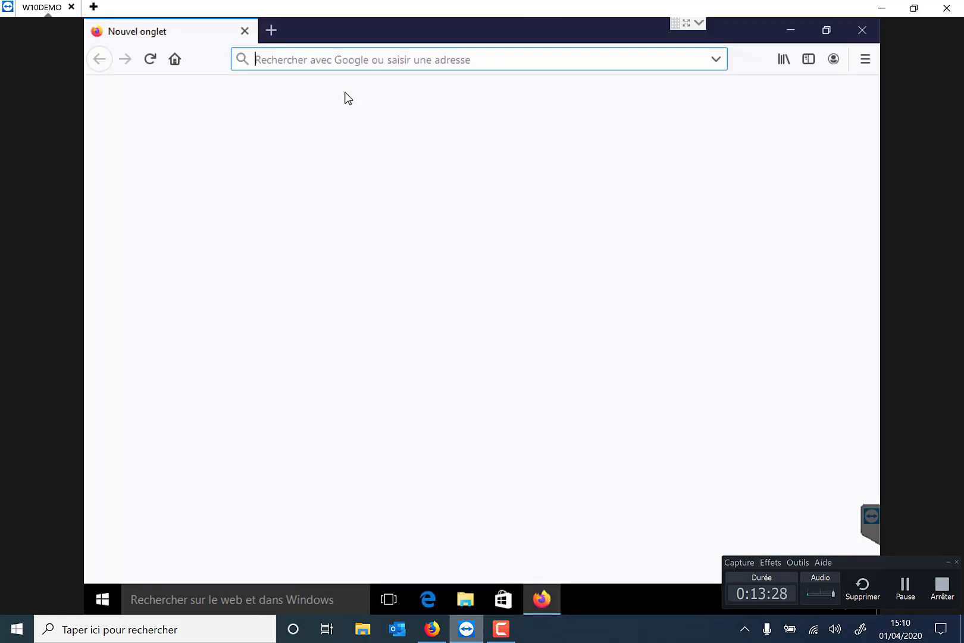
{"action": "type", "text": "r"}
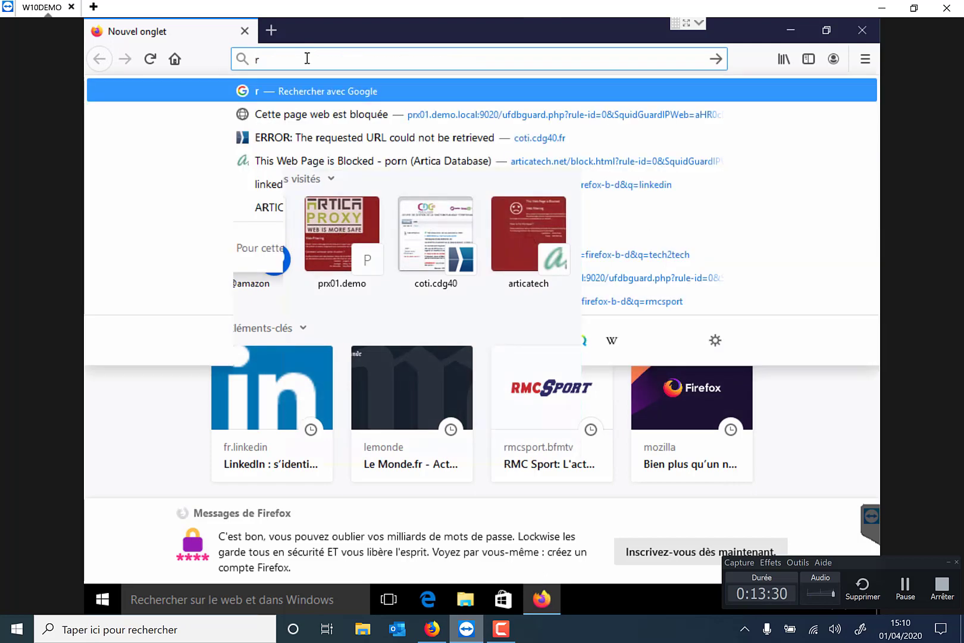
{"action": "type", "text": "mcsport"}
{"action": "key", "text": "Return"}
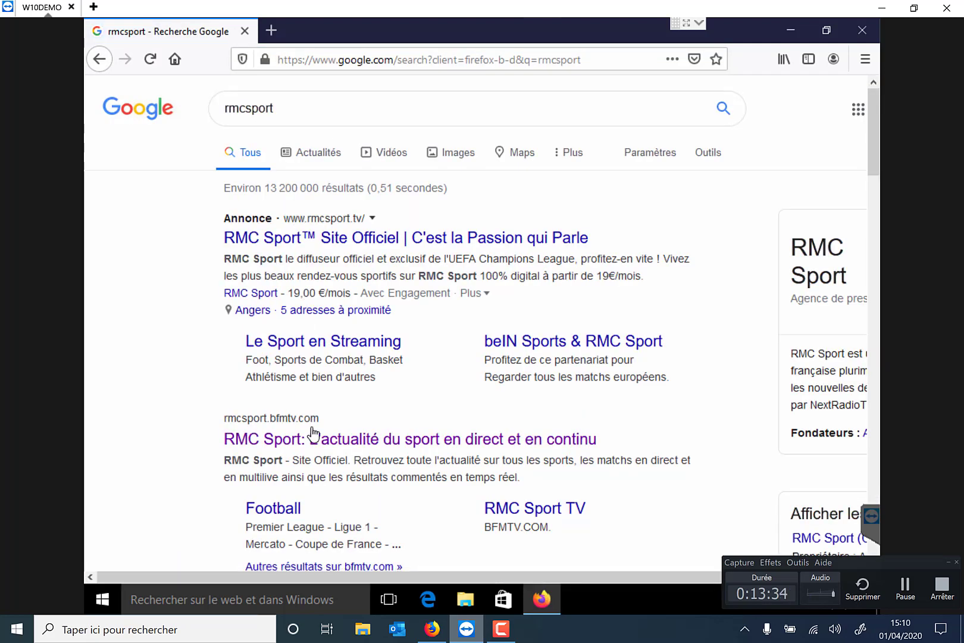
{"action": "left_click", "coordinate": [313, 441]}
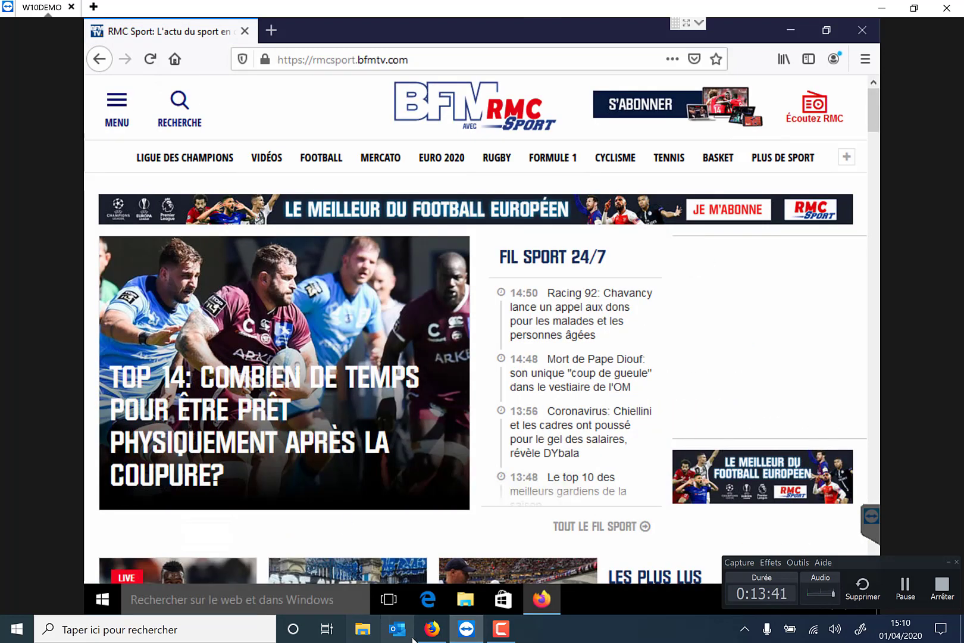
{"action": "left_click", "coordinate": [433, 629]}
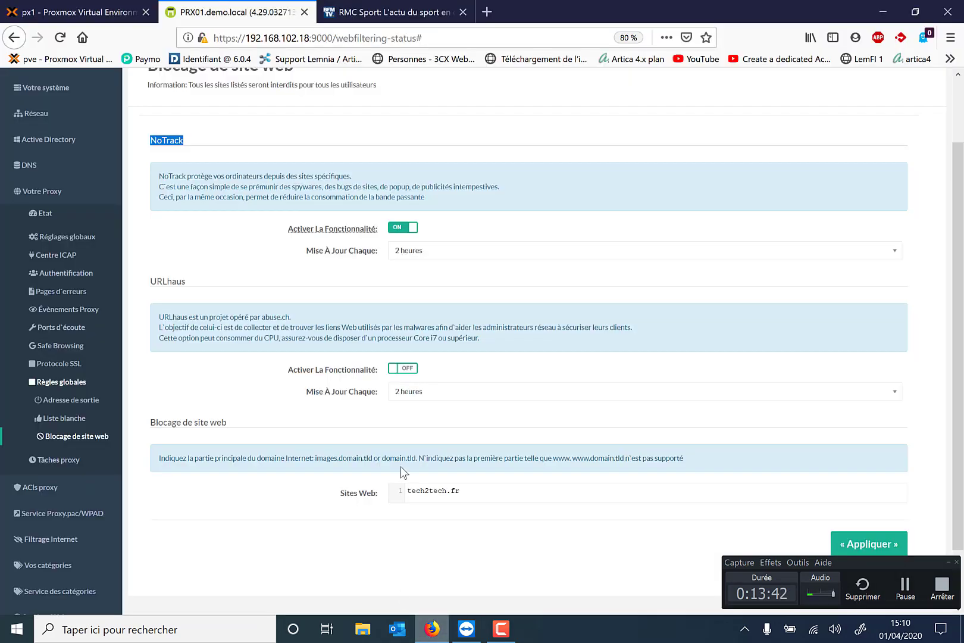
Replace the linkedin filter with 192.168.102.12 to show that client's requests in the access log
{"action": "scroll", "coordinate": [401, 466], "scroll_direction": "up", "scroll_amount": 2}
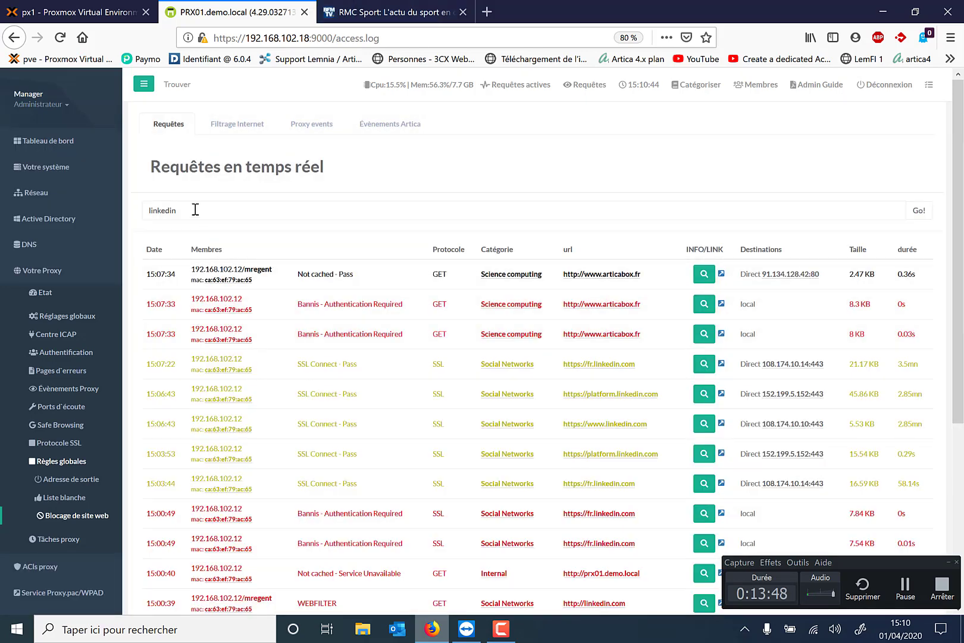
{"action": "left_click", "coordinate": [194, 209]}
{"action": "type", "text": "192"}
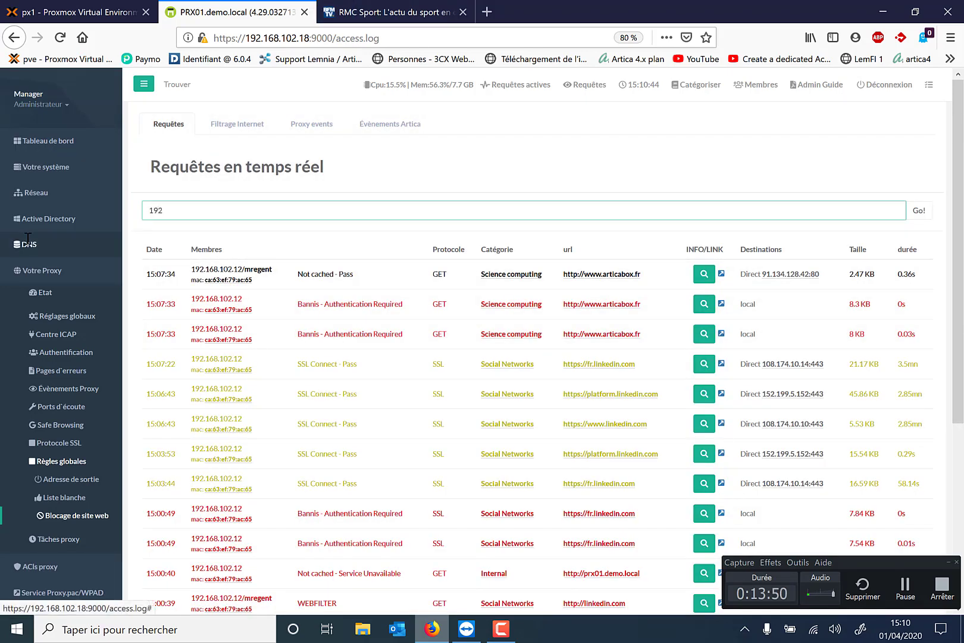
{"action": "type", "text": ".168.102.12"}
{"action": "key", "text": "Return"}
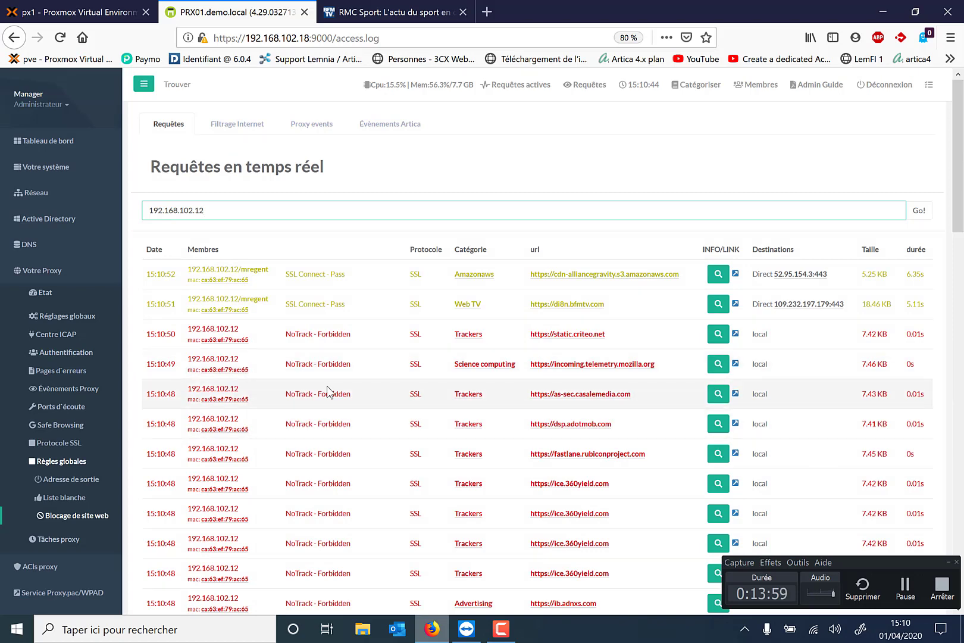
{"action": "scroll", "coordinate": [328, 387], "scroll_direction": "down", "scroll_amount": 1}
{"action": "scroll", "coordinate": [328, 387], "scroll_direction": "down", "scroll_amount": 1}
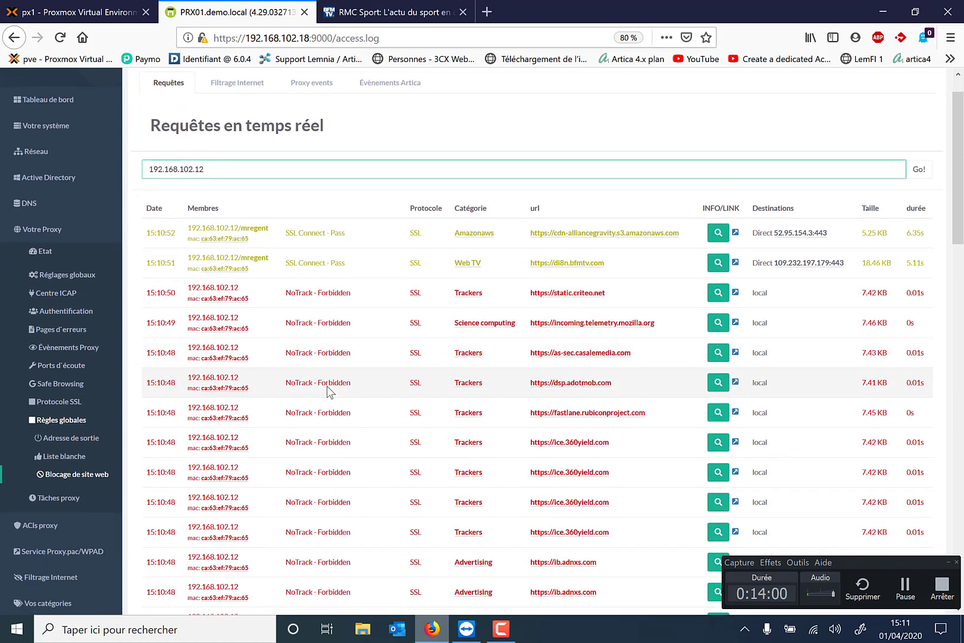
{"action": "scroll", "coordinate": [328, 390], "scroll_direction": "down", "scroll_amount": 1}
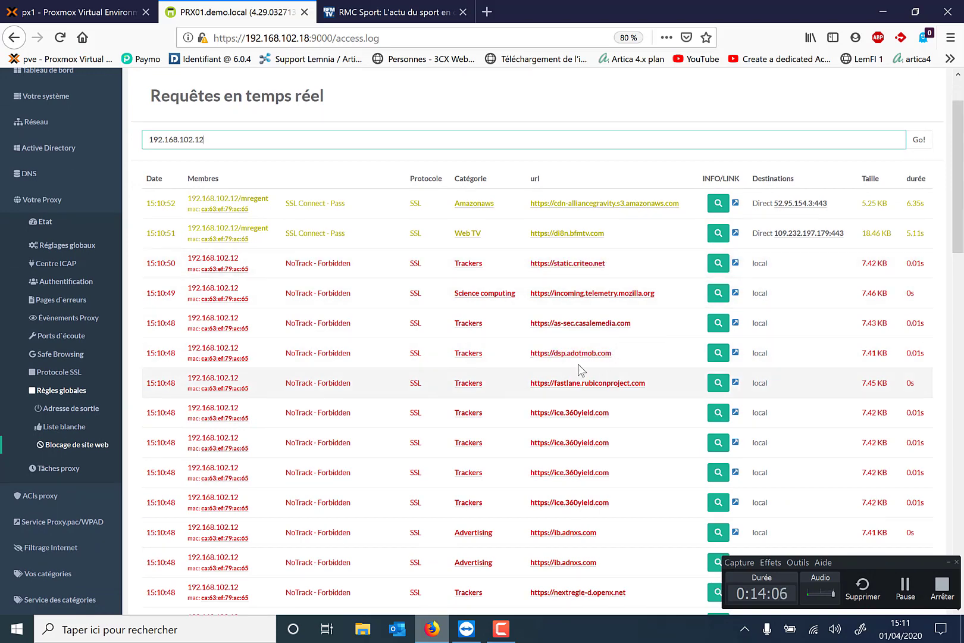
{"action": "scroll", "coordinate": [597, 367], "scroll_direction": "down", "scroll_amount": 4}
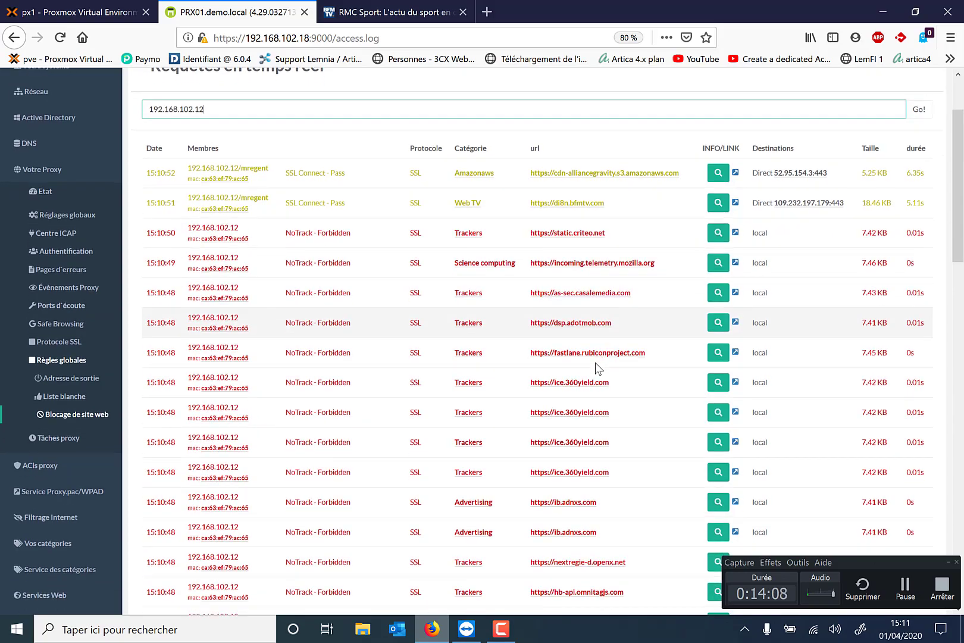
{"action": "scroll", "coordinate": [597, 368], "scroll_direction": "down", "scroll_amount": 4}
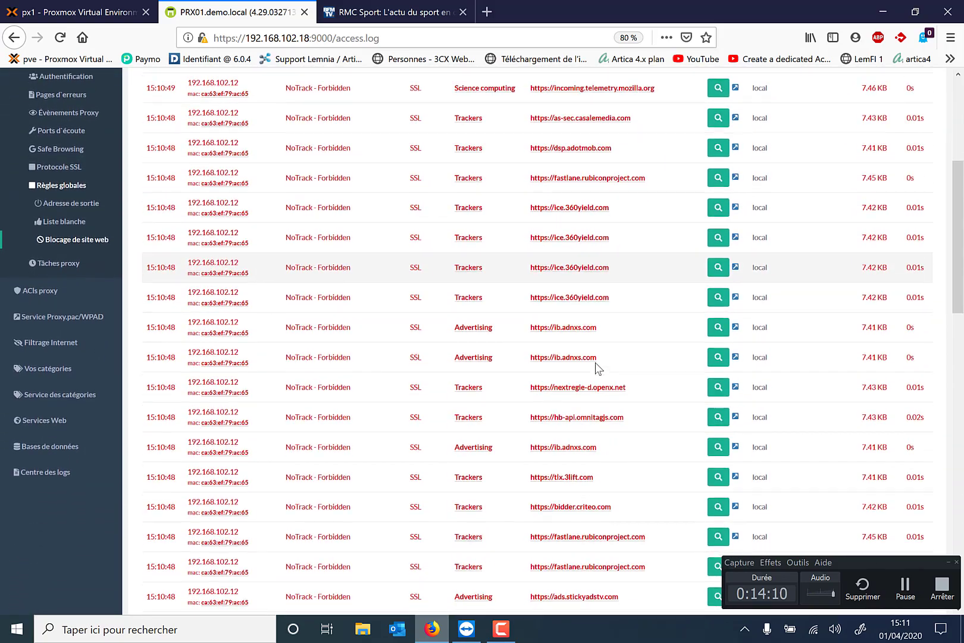
{"action": "scroll", "coordinate": [597, 367], "scroll_direction": "down", "scroll_amount": 5}
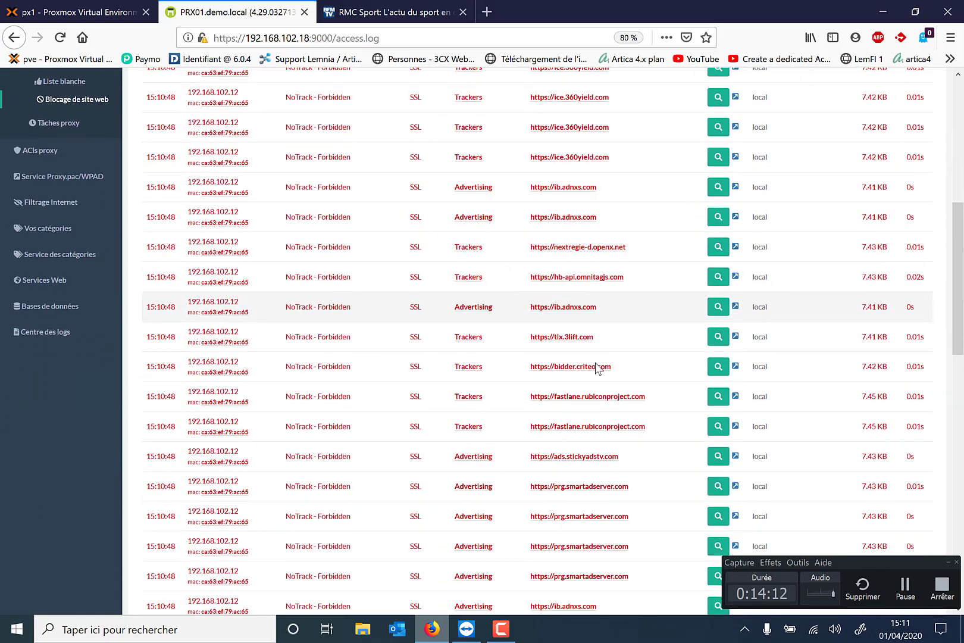
{"action": "scroll", "coordinate": [597, 368], "scroll_direction": "down", "scroll_amount": 4}
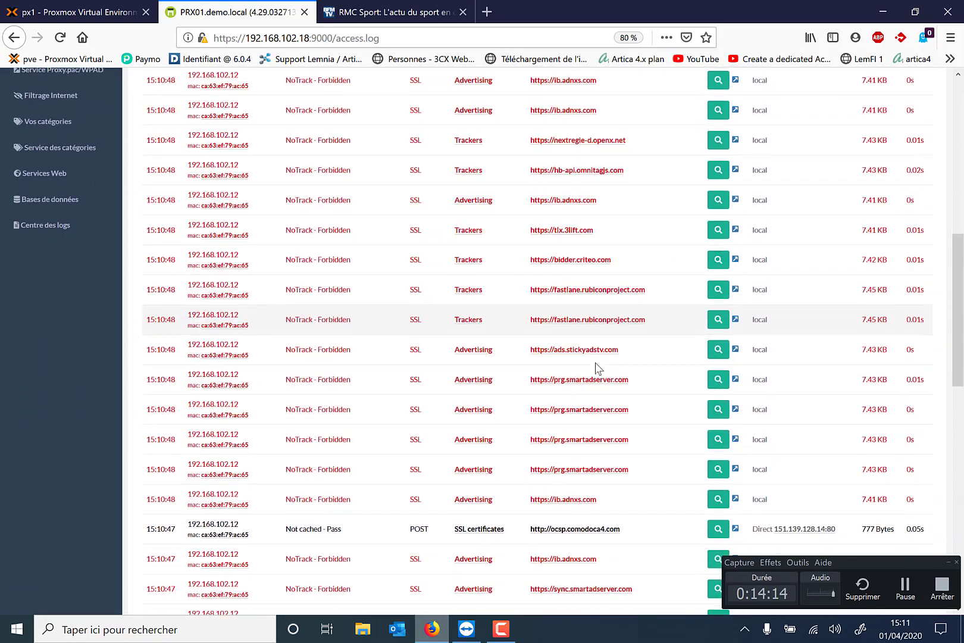
{"action": "scroll", "coordinate": [597, 367], "scroll_direction": "down", "scroll_amount": 6}
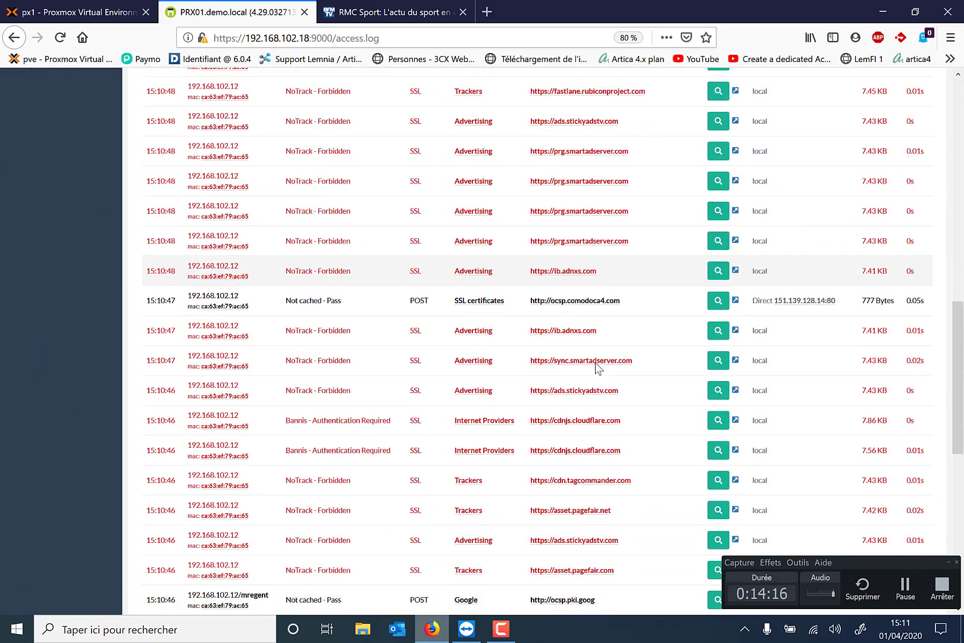
{"action": "scroll", "coordinate": [597, 368], "scroll_direction": "down", "scroll_amount": 5}
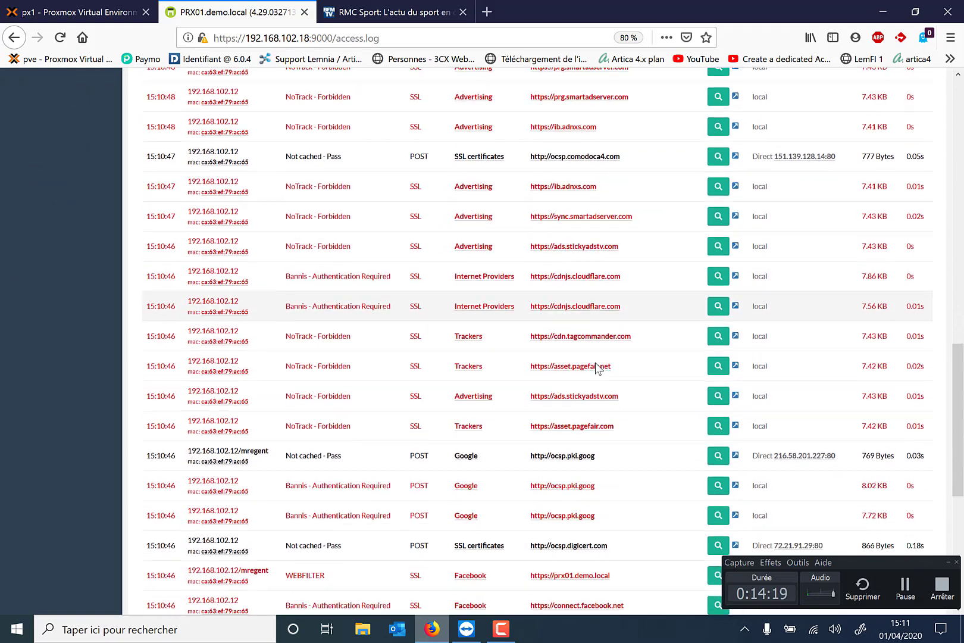
{"action": "scroll", "coordinate": [597, 368], "scroll_direction": "down", "scroll_amount": 1}
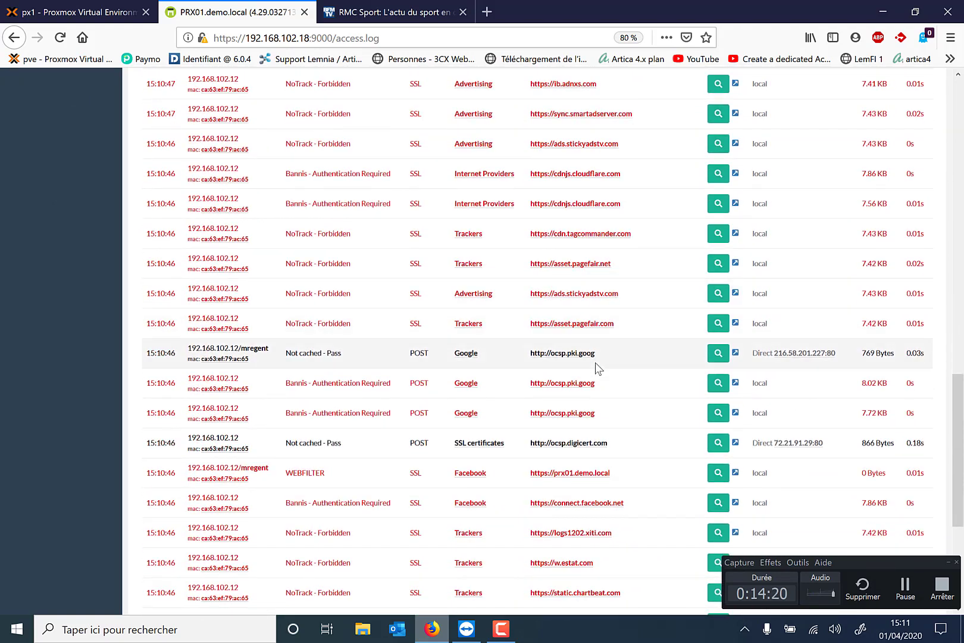
{"action": "right_click", "coordinate": [485, 174]}
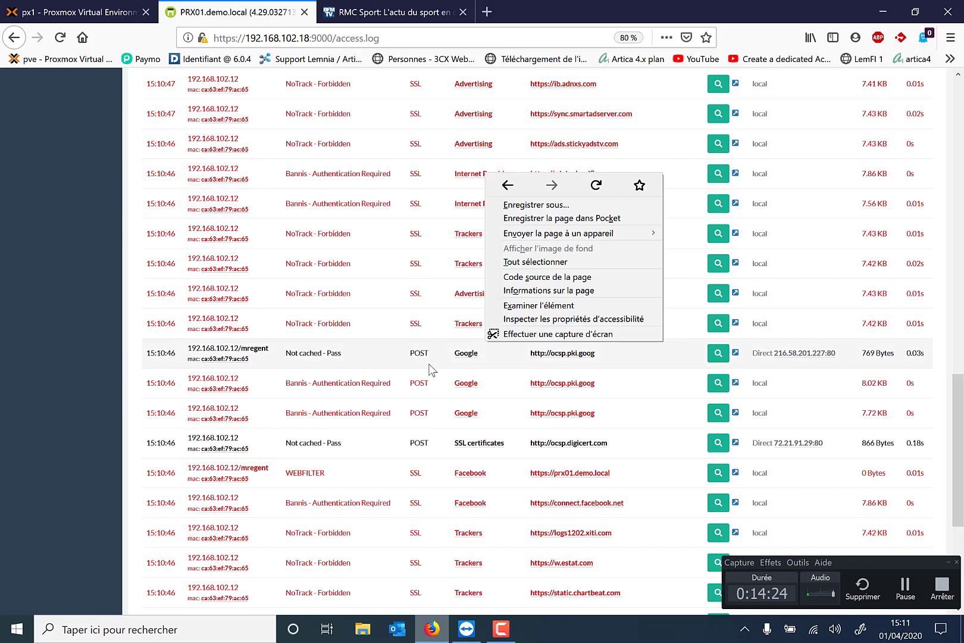
{"action": "left_click", "coordinate": [650, 572]}
{"action": "scroll", "coordinate": [625, 536], "scroll_direction": "down", "scroll_amount": 2}
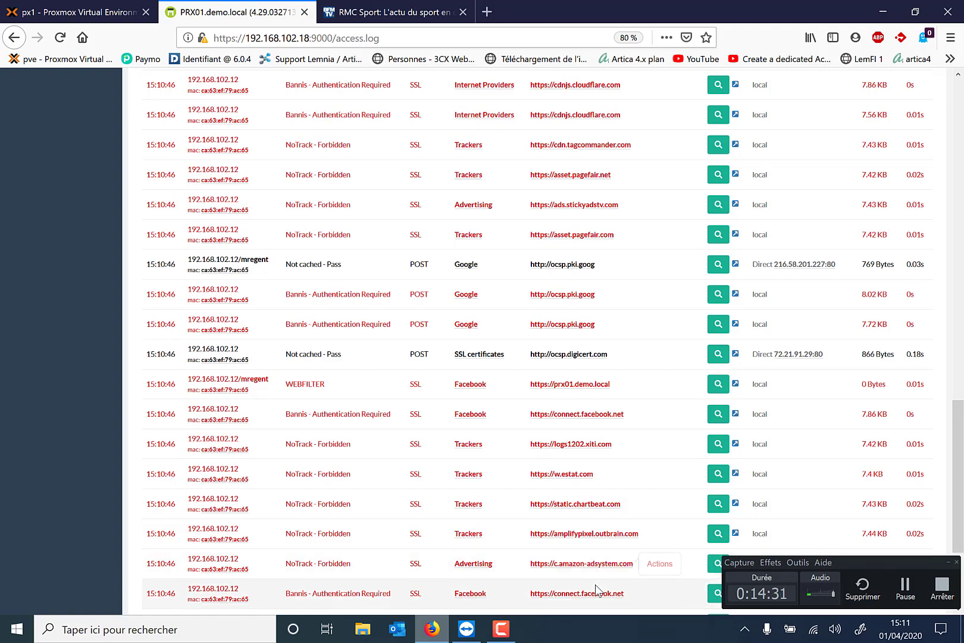
{"action": "scroll", "coordinate": [619, 566], "scroll_direction": "down", "scroll_amount": 1}
{"action": "scroll", "coordinate": [644, 561], "scroll_direction": "down", "scroll_amount": 3}
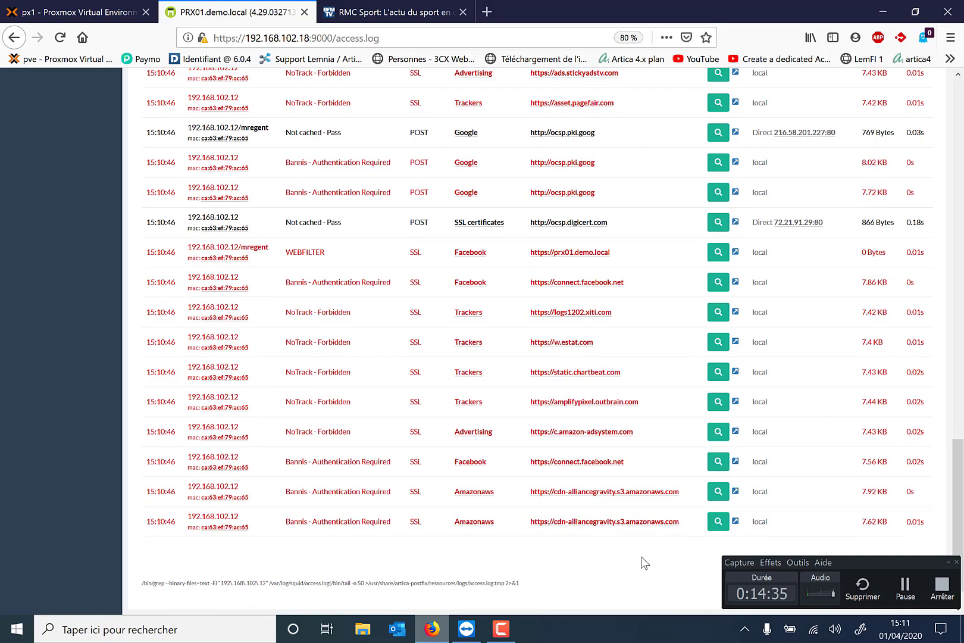
{"action": "scroll", "coordinate": [645, 562], "scroll_direction": "up", "scroll_amount": 20}
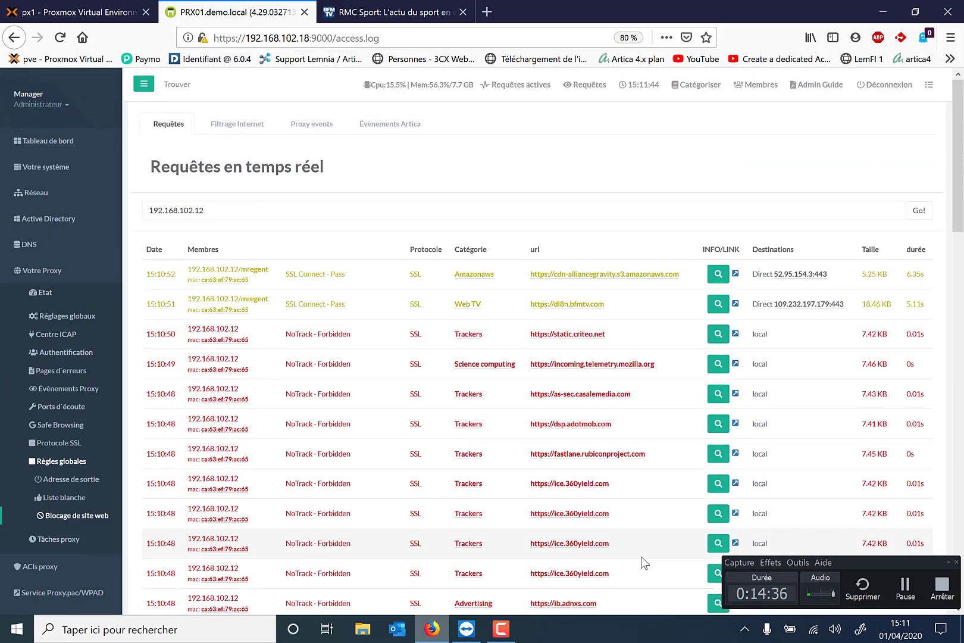